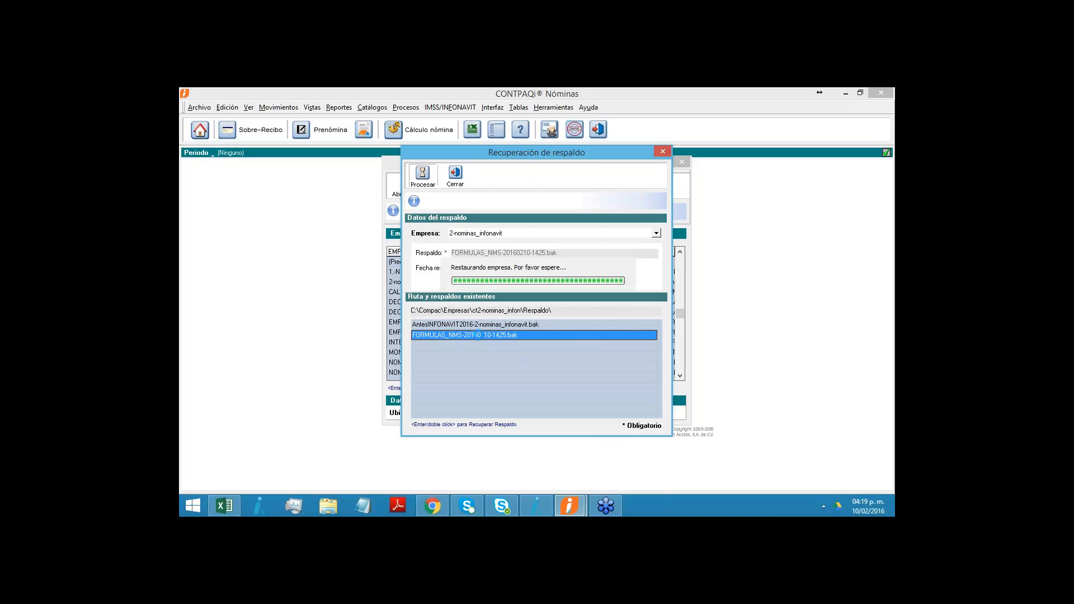
- Finish restoring the FORMULAS_NMS backup of company 2-nominas_infonavit, and exit the company selection and the payroll program
{"action": "left_click", "coordinate": [535, 339]}
{"action": "left_click", "coordinate": [452, 173]}
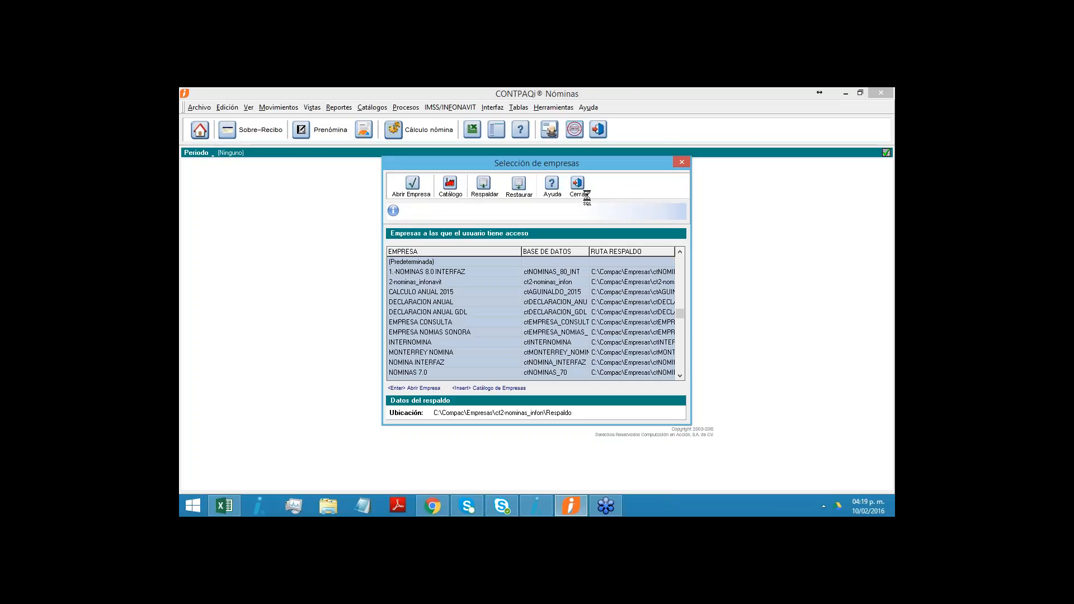
{"action": "left_click", "coordinate": [450, 187]}
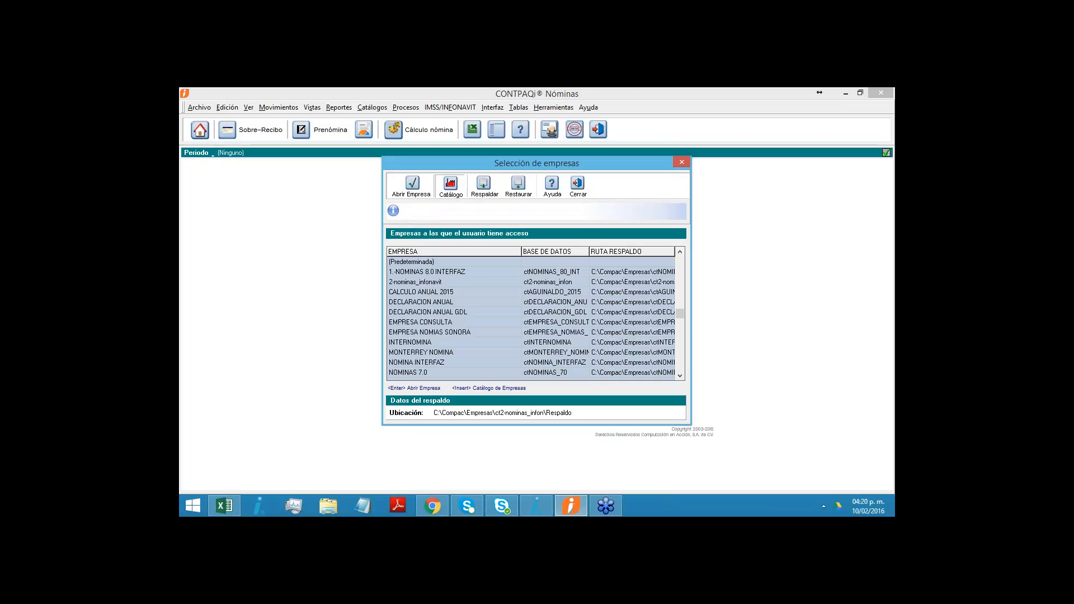
{"action": "left_click", "coordinate": [437, 282]}
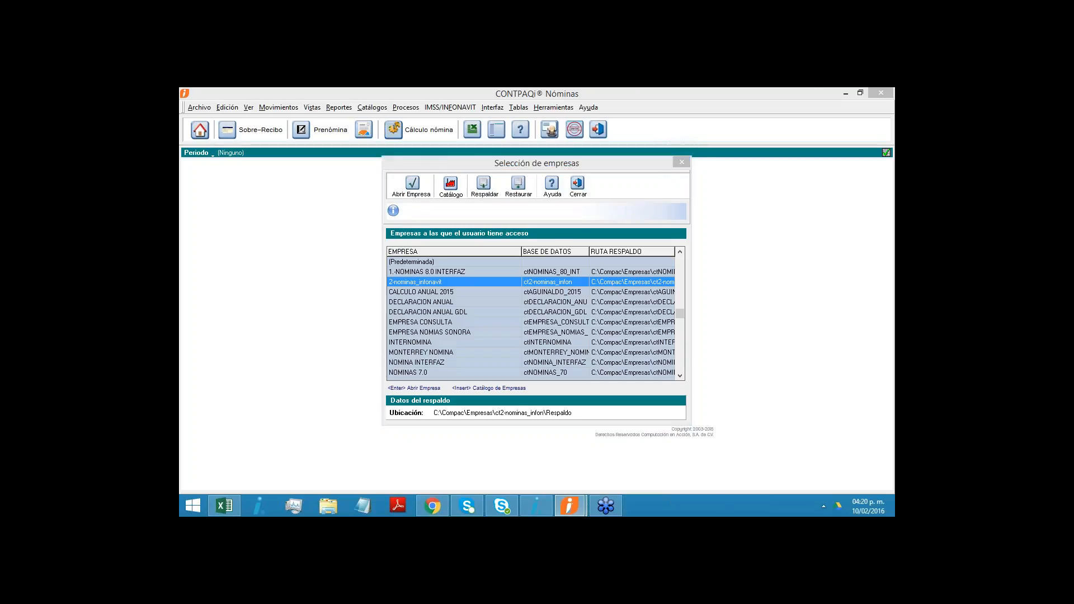
{"action": "left_click", "coordinate": [450, 186]}
{"action": "left_click", "coordinate": [578, 188]}
{"action": "left_click", "coordinate": [578, 188]}
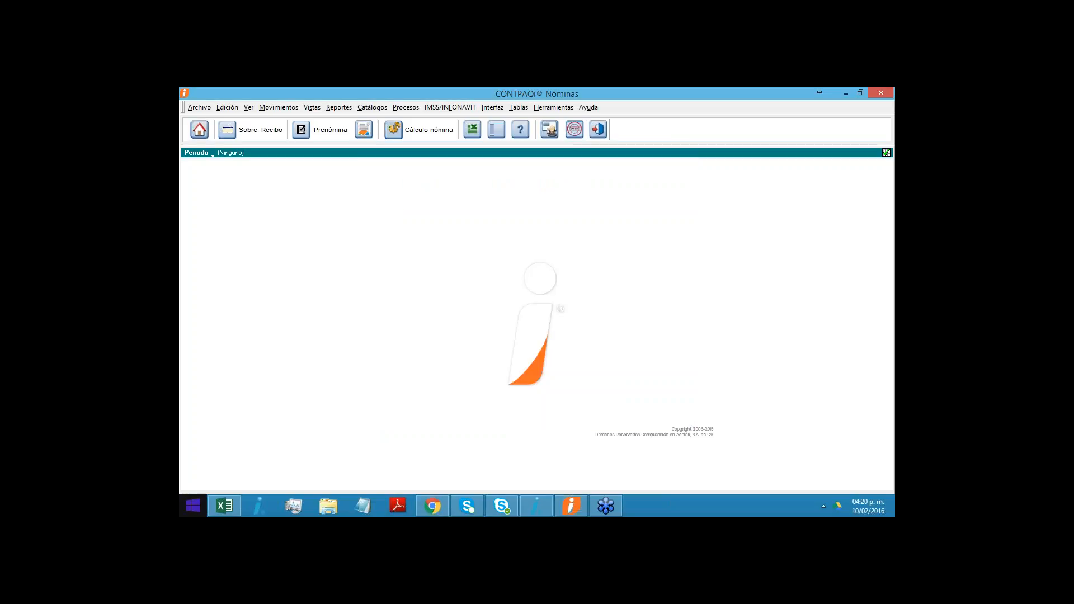
- Search the computer for "nominas" to restart CONTPAQi Nóminas, and log in as SUPERVISOR
{"action": "left_click", "coordinate": [192, 506]}
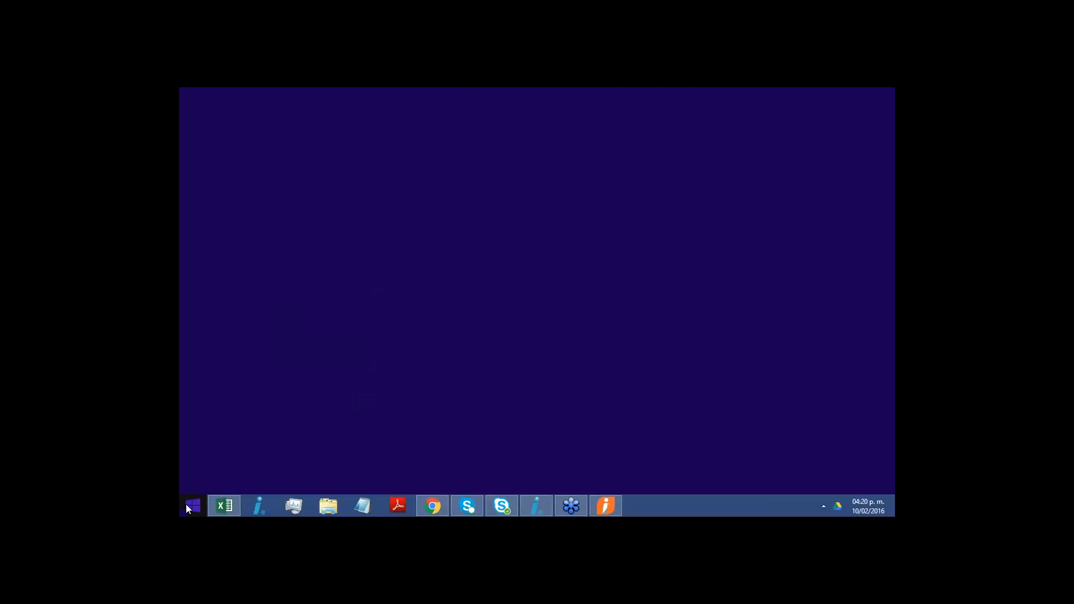
{"action": "left_click", "coordinate": [859, 133]}
{"action": "type", "text": "nominas"}
{"action": "key", "text": "Return"}
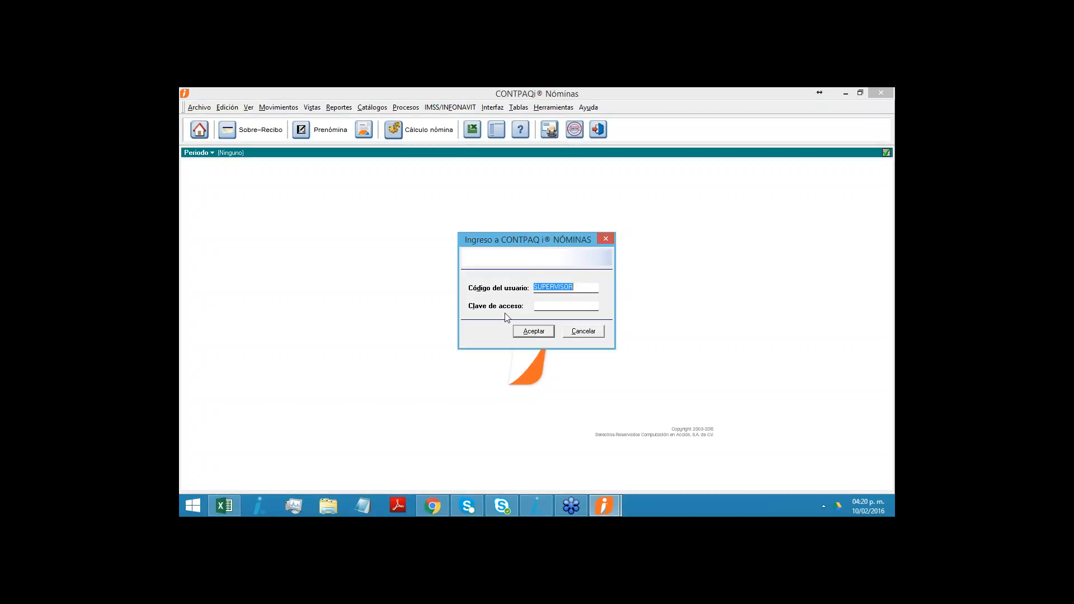
{"action": "left_click", "coordinate": [528, 331]}
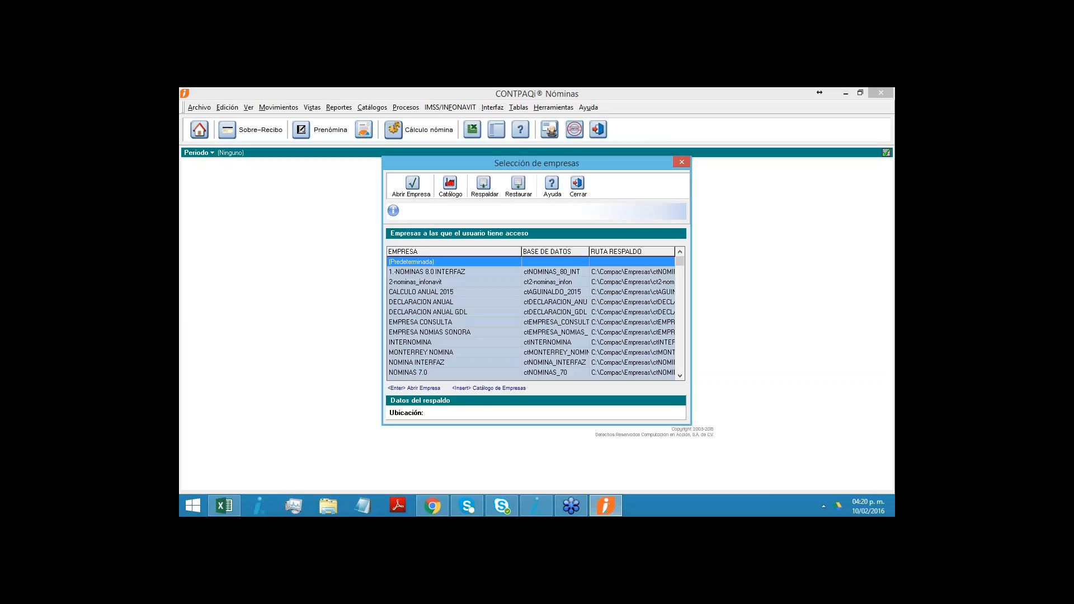
- Open the restored company 2-nominas_infonavit and acknowledge its conversion to version 2016
{"action": "key", "text": "Down"}
{"action": "key", "text": "Down"}
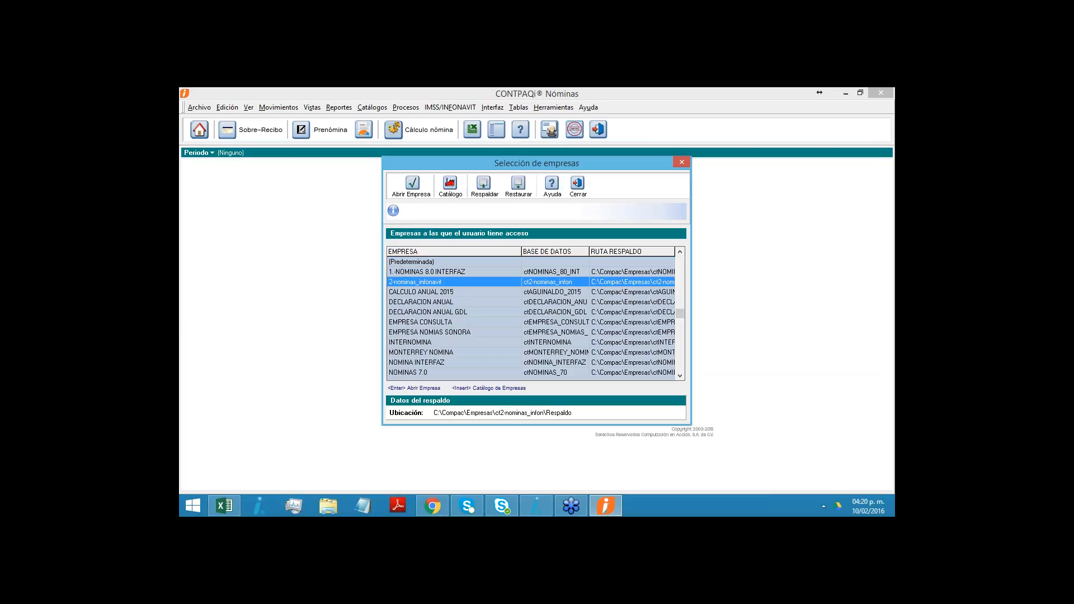
{"action": "key", "text": "Return"}
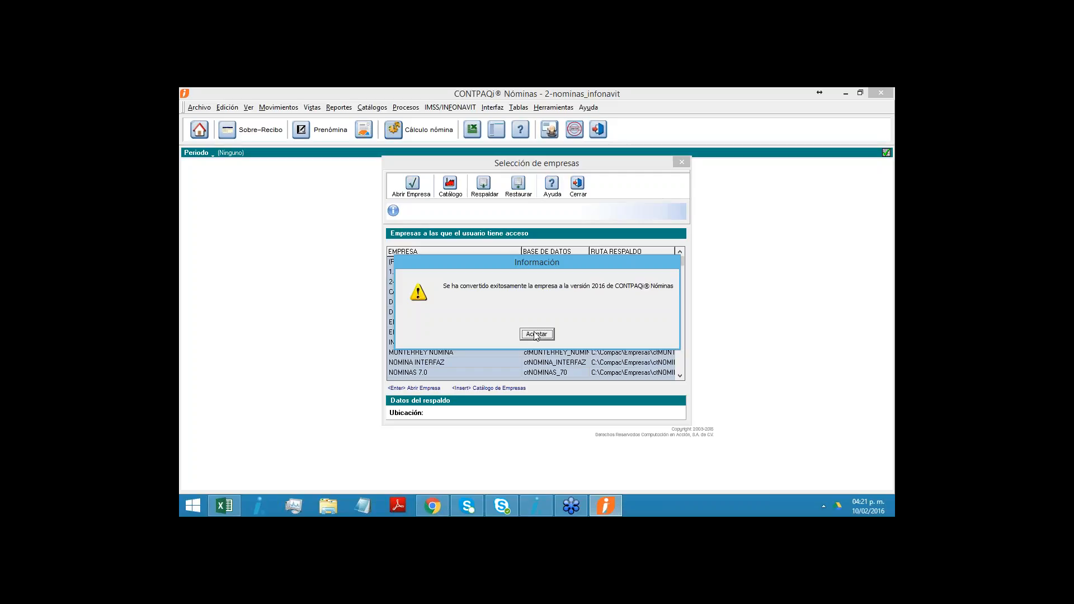
{"action": "left_click", "coordinate": [536, 334]}
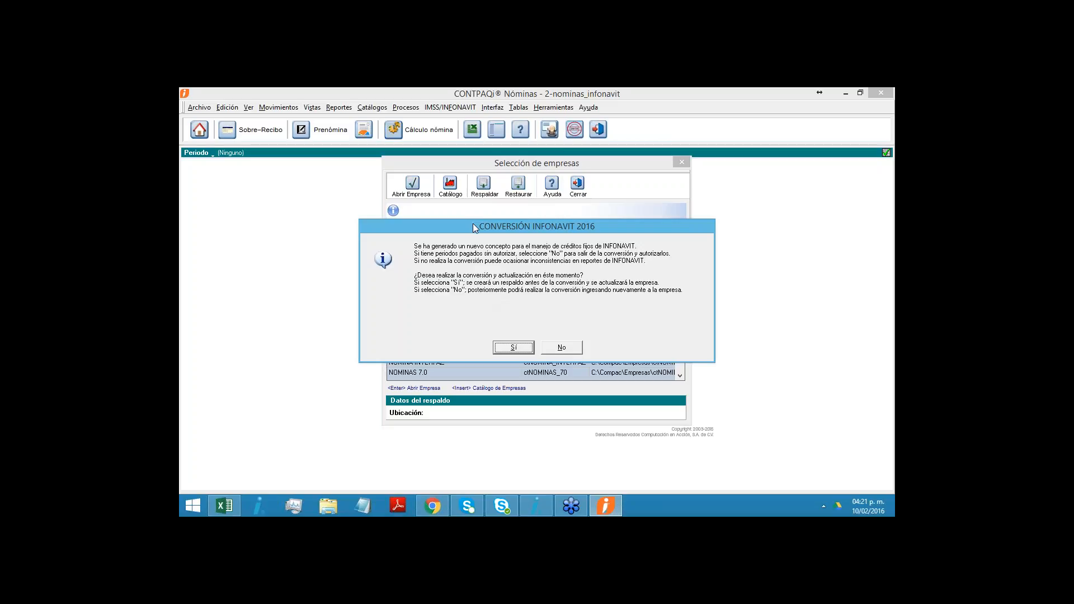
- Read the INFONAVIT 2016 conversion notice and accept the conversion, including the backup made beforehand
{"action": "left_click_drag", "start_coordinate": [473, 226], "coordinate": [478, 255]}
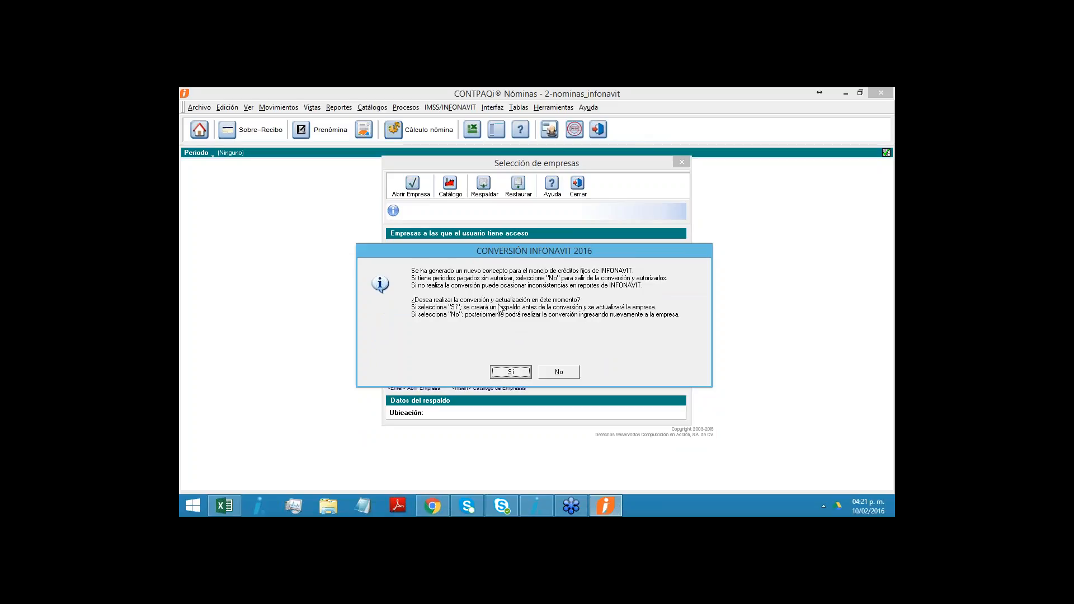
{"action": "left_click_drag", "start_coordinate": [488, 255], "coordinate": [488, 244]}
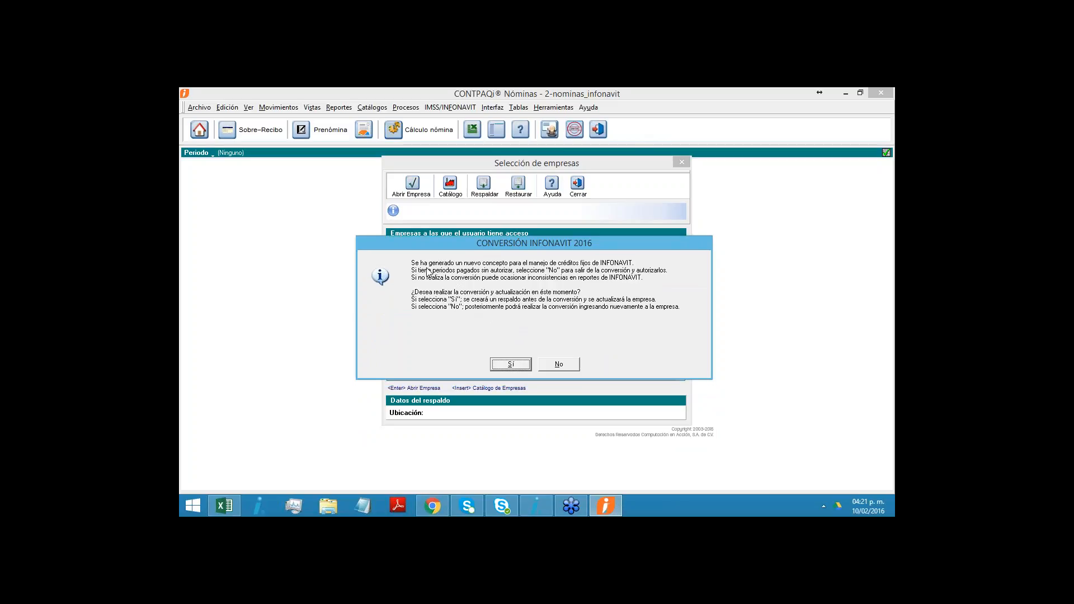
{"action": "left_click_drag", "start_coordinate": [424, 248], "coordinate": [421, 264]}
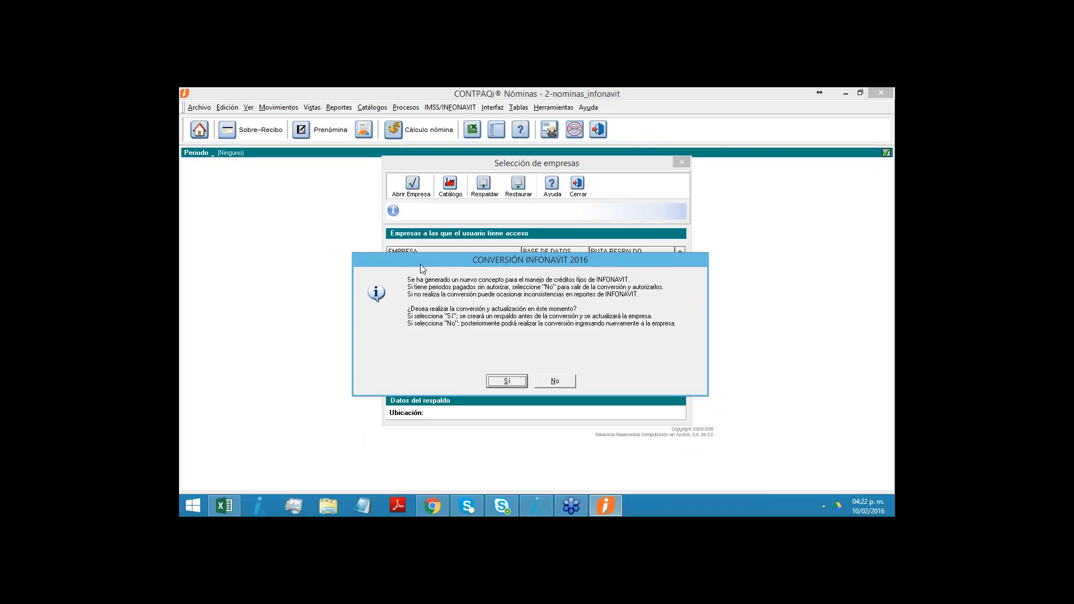
{"action": "left_click_drag", "start_coordinate": [467, 266], "coordinate": [468, 253]}
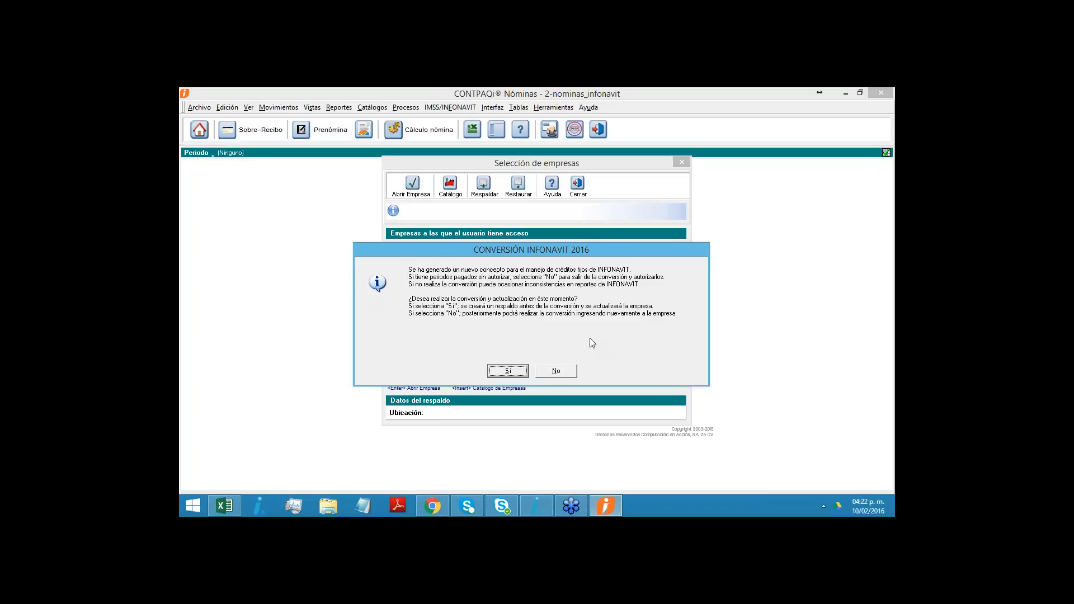
{"action": "left_click", "coordinate": [511, 372]}
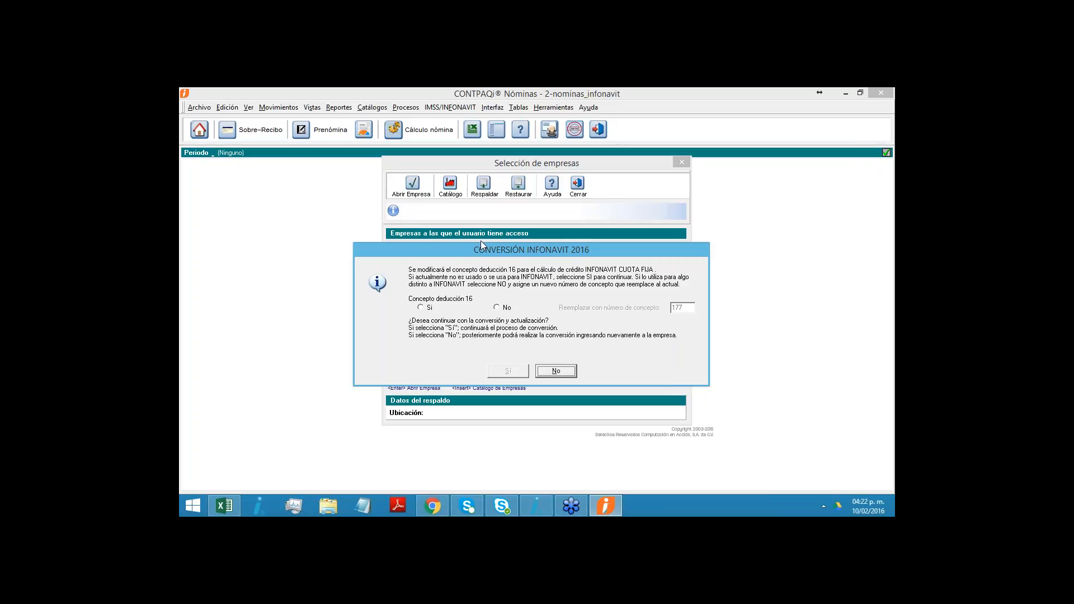
- Answer No for deduction concept 16, use replacement concept number 177, and continue the INFONAVIT conversion
{"action": "left_click_drag", "start_coordinate": [463, 256], "coordinate": [443, 263]}
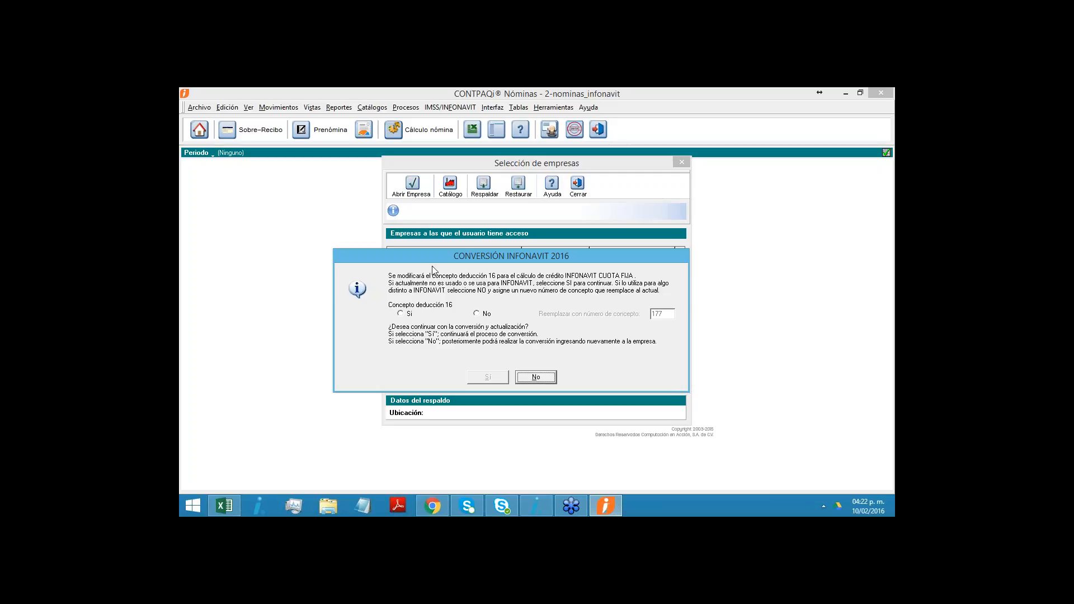
{"action": "left_click_drag", "start_coordinate": [432, 253], "coordinate": [437, 238]}
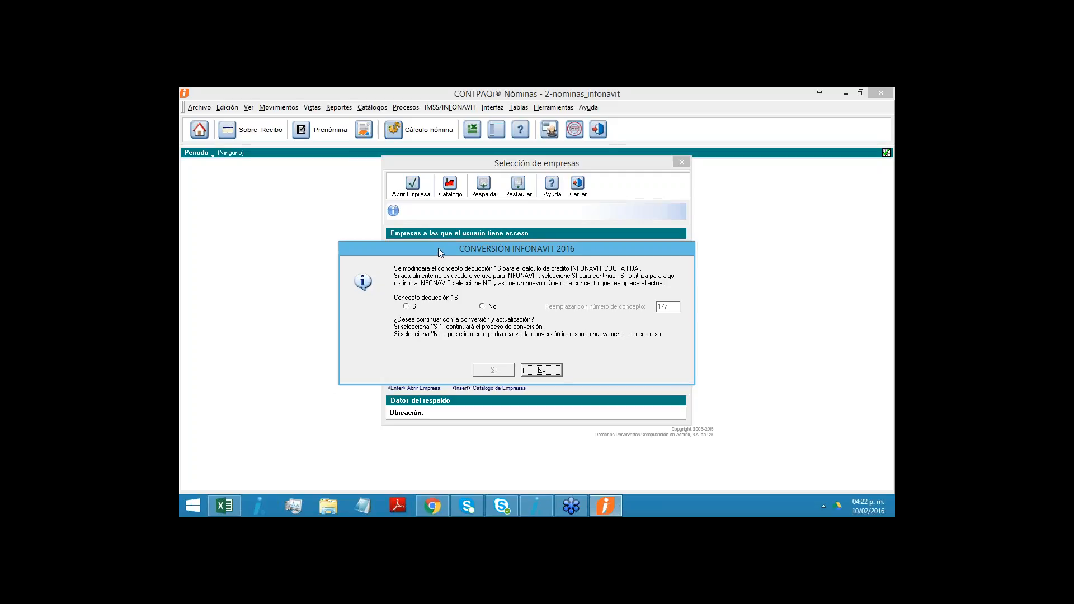
{"action": "left_click", "coordinate": [415, 307]}
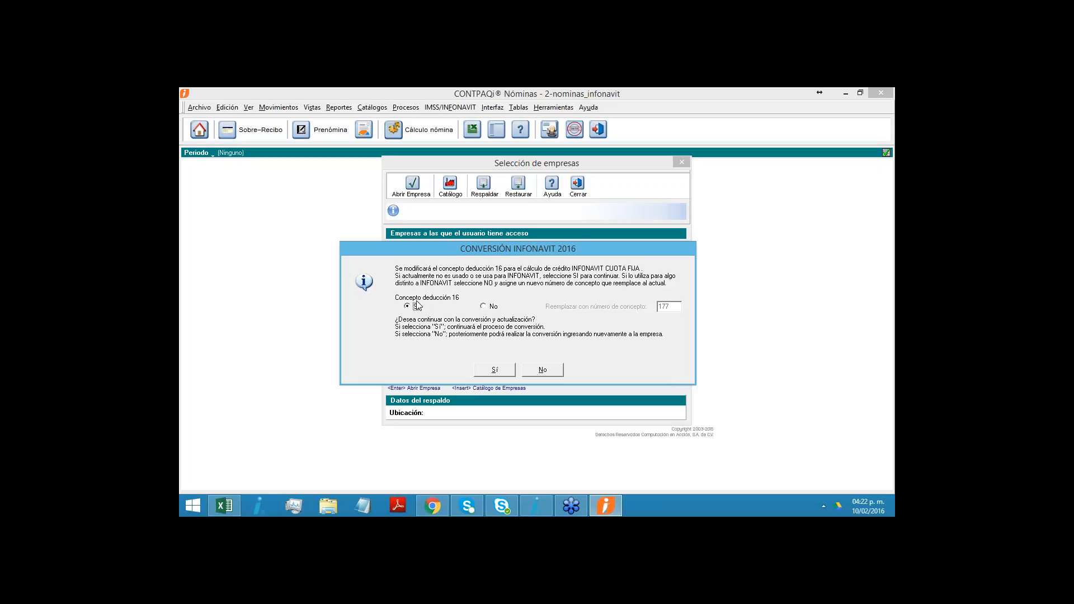
{"action": "left_click", "coordinate": [485, 309]}
{"action": "left_click", "coordinate": [485, 308]}
{"action": "left_click_drag", "start_coordinate": [478, 246], "coordinate": [465, 234]}
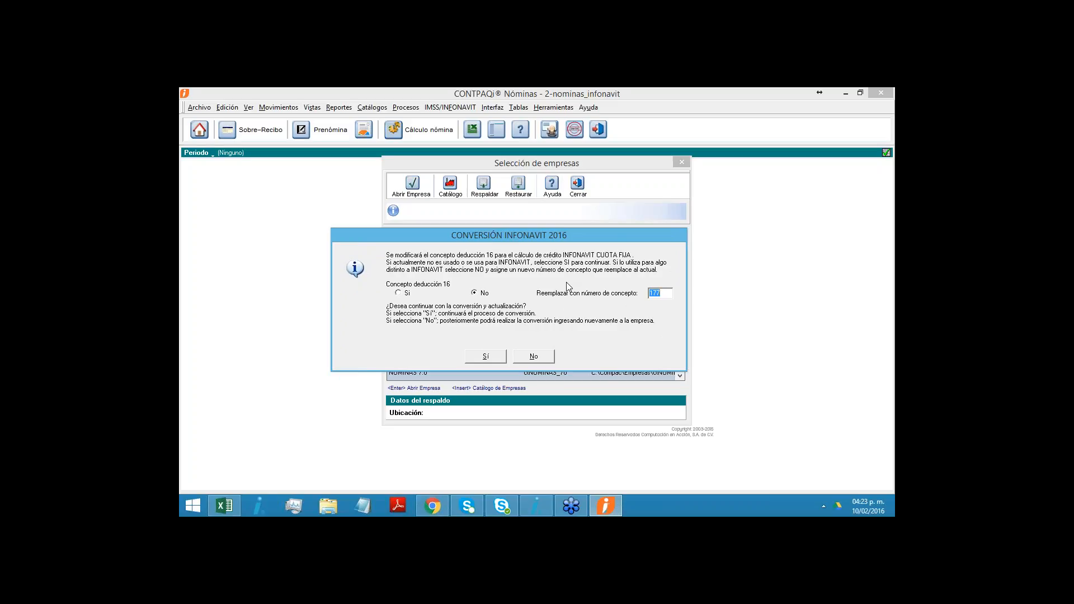
{"action": "left_click_drag", "start_coordinate": [556, 236], "coordinate": [515, 242]}
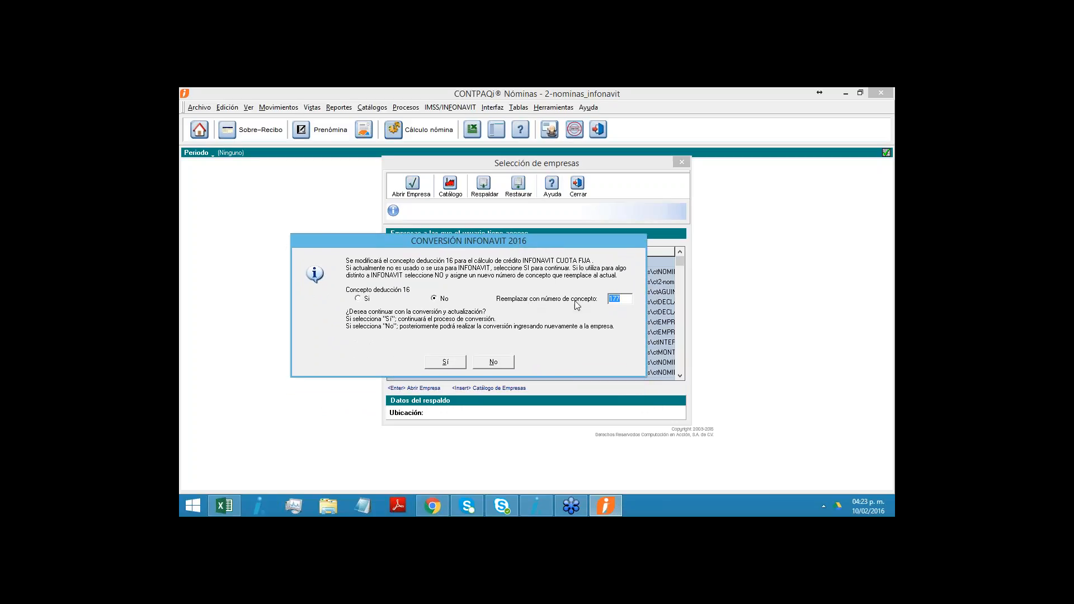
{"action": "left_click", "coordinate": [621, 300]}
{"action": "left_click_drag", "start_coordinate": [626, 300], "coordinate": [553, 303]}
{"action": "left_click", "coordinate": [625, 299]}
{"action": "left_click", "coordinate": [446, 364]}
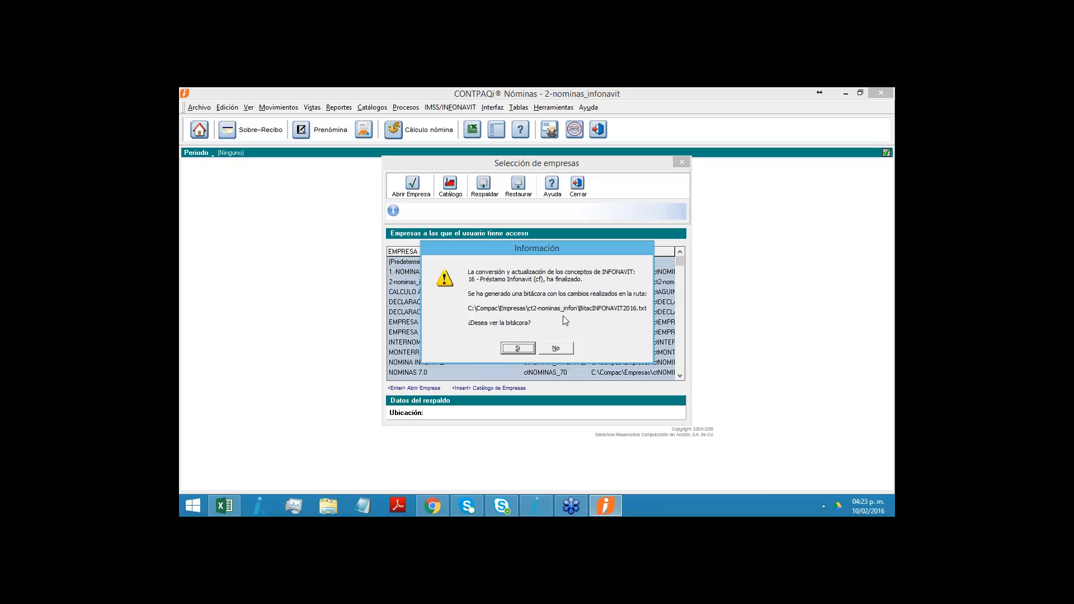
- Review the INFONAVIT 2016 conversion log, highlighting the line about concept 16 Préstamo Infonavit (cf), and close it
{"action": "left_click", "coordinate": [514, 351]}
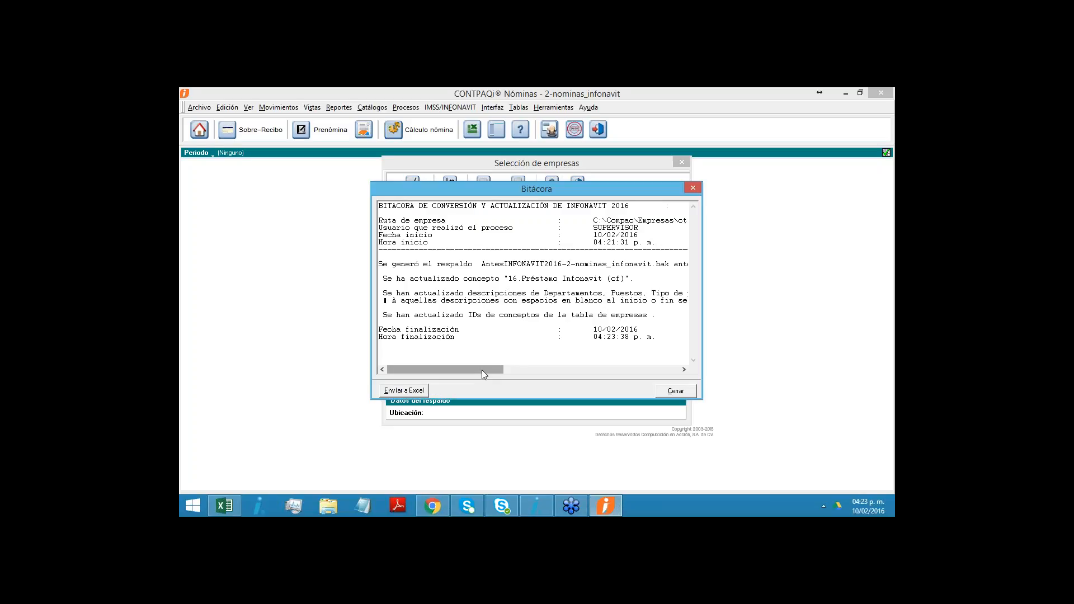
{"action": "left_click_drag", "start_coordinate": [388, 283], "coordinate": [621, 279]}
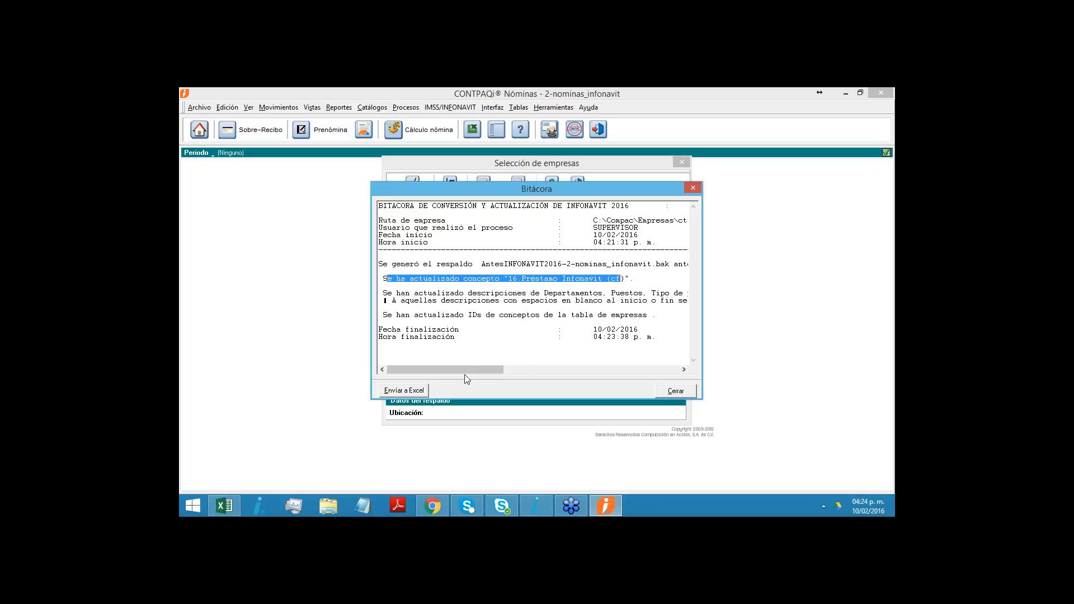
{"action": "left_click_drag", "start_coordinate": [466, 371], "coordinate": [444, 372]}
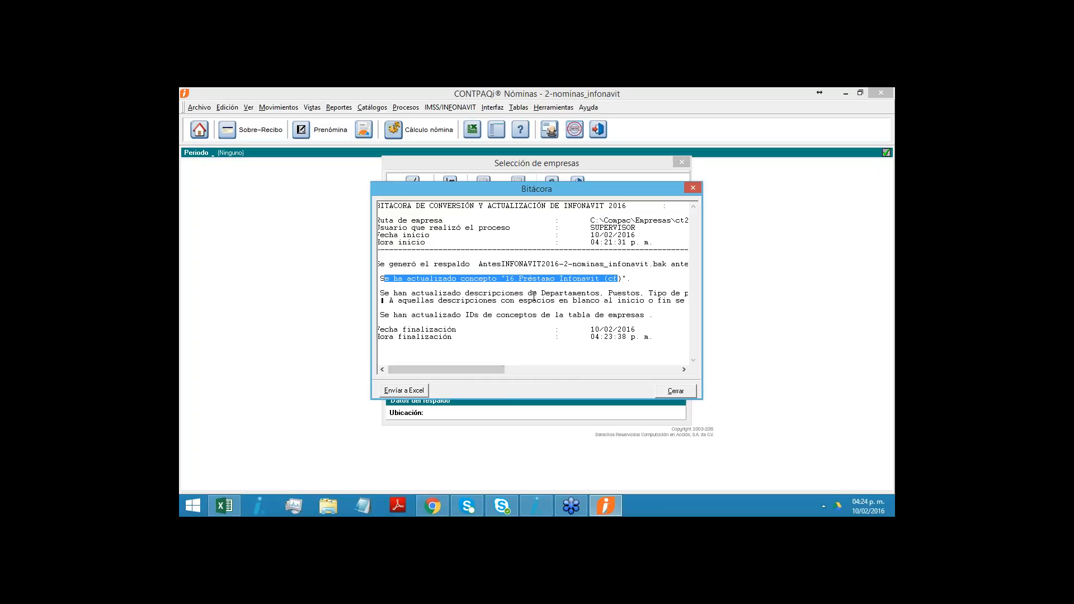
{"action": "left_click_drag", "start_coordinate": [486, 369], "coordinate": [456, 370]}
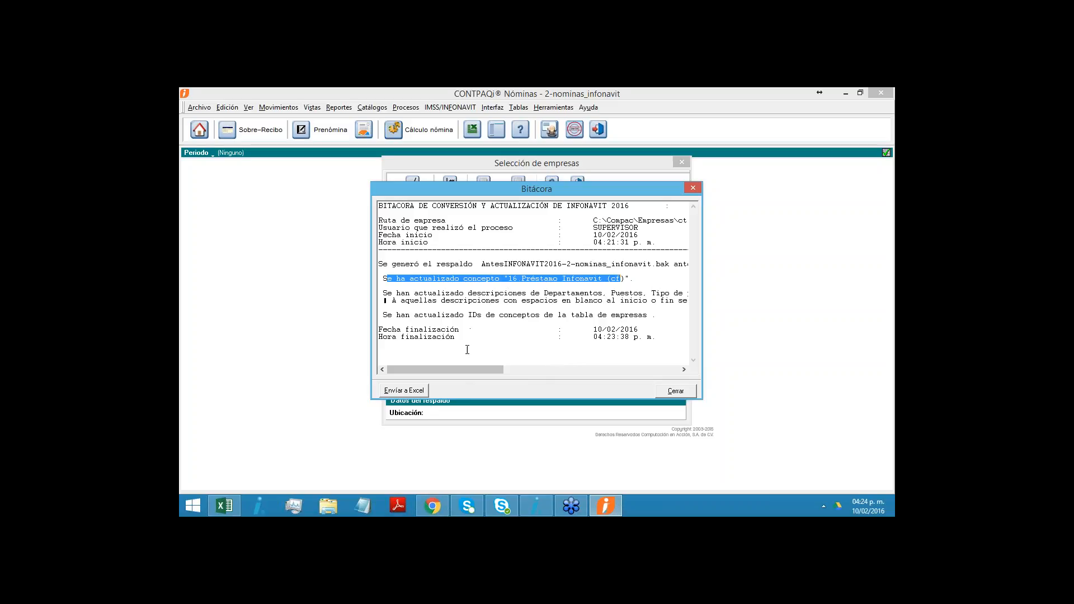
{"action": "left_click_drag", "start_coordinate": [487, 371], "coordinate": [458, 370]}
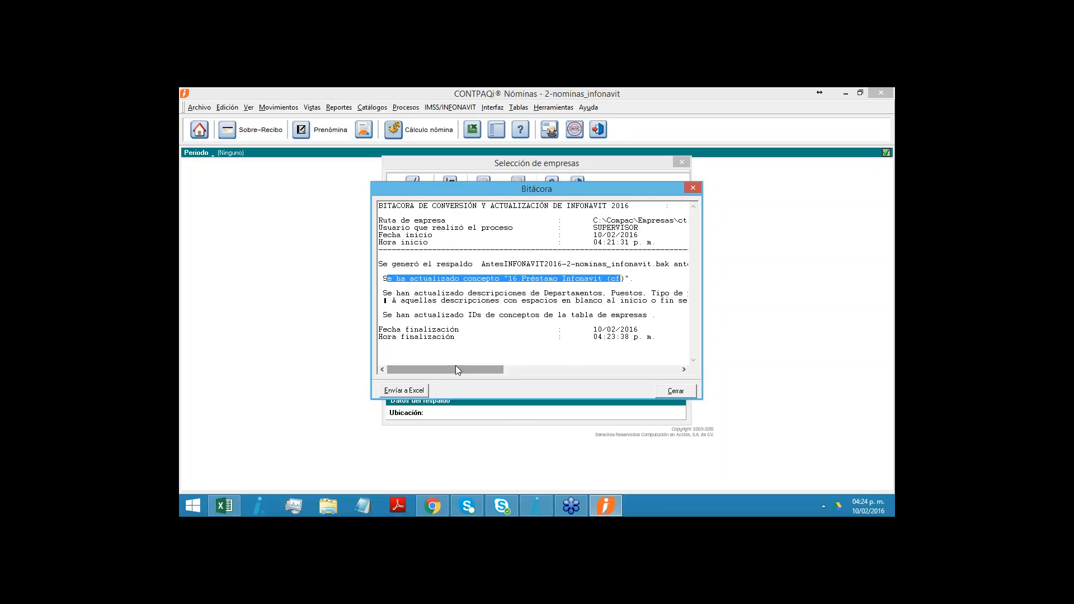
{"action": "left_click_drag", "start_coordinate": [481, 189], "coordinate": [468, 214]}
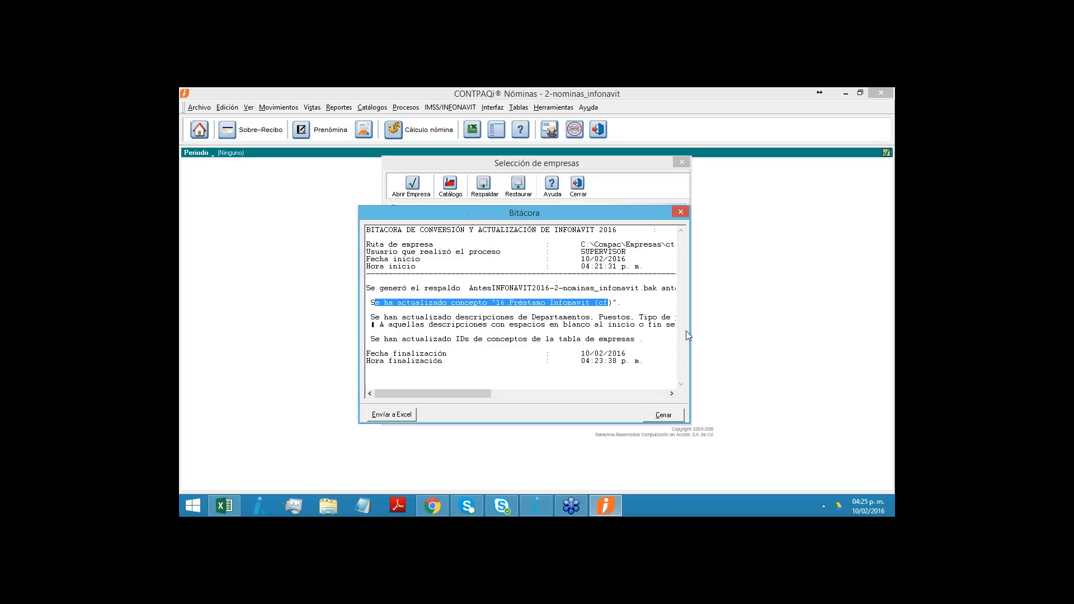
{"action": "left_click", "coordinate": [663, 416]}
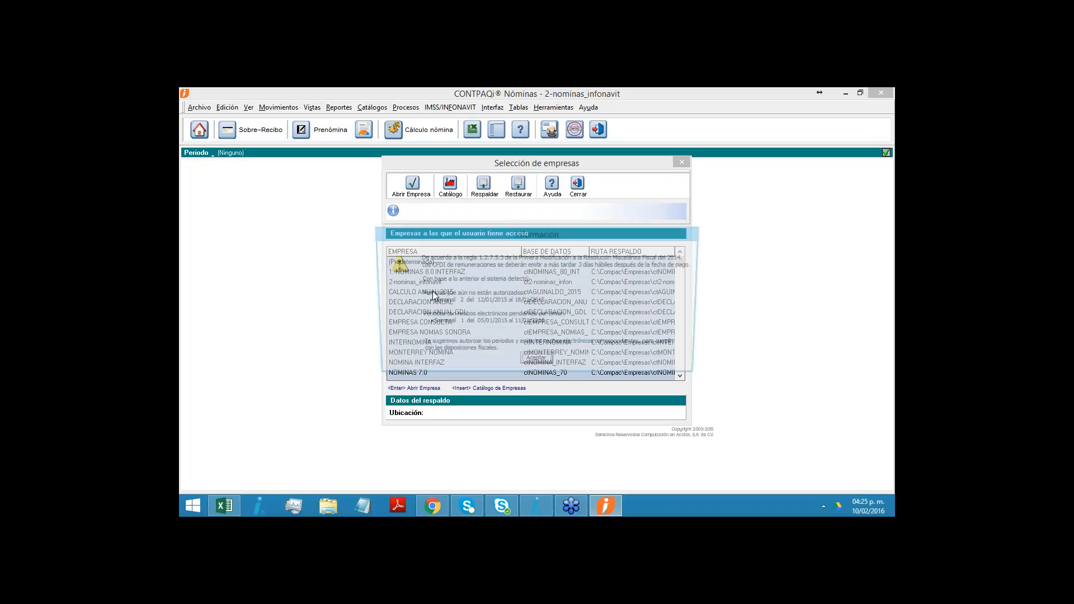
- Finish opening the converted company, and switch to company 1.-NOMINAS 8.0 INTERFAZ with the Quincenal period type
{"action": "left_click", "coordinate": [533, 363]}
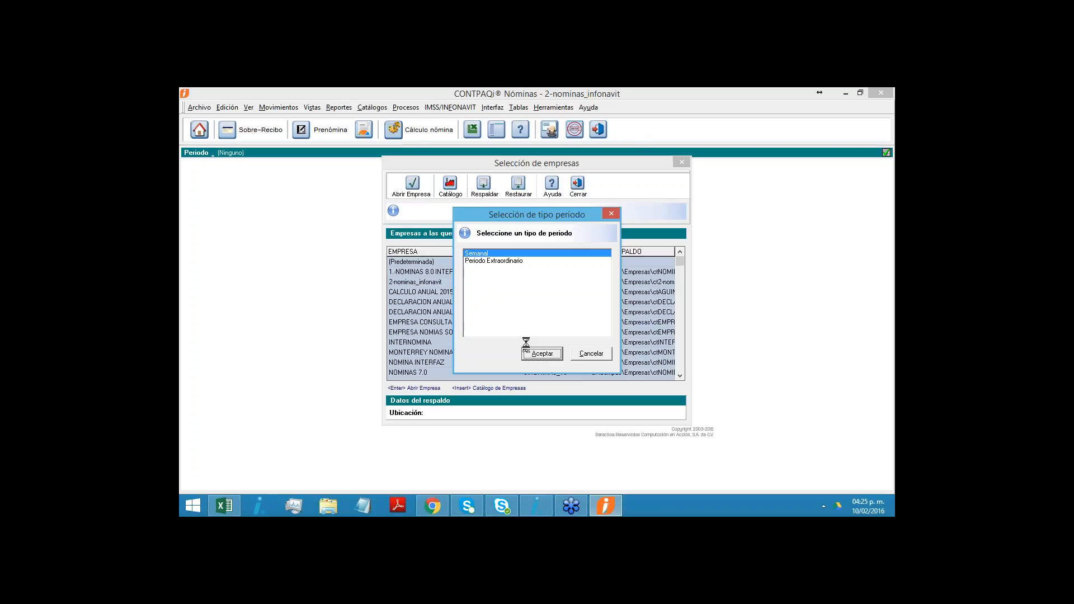
{"action": "left_click", "coordinate": [442, 272]}
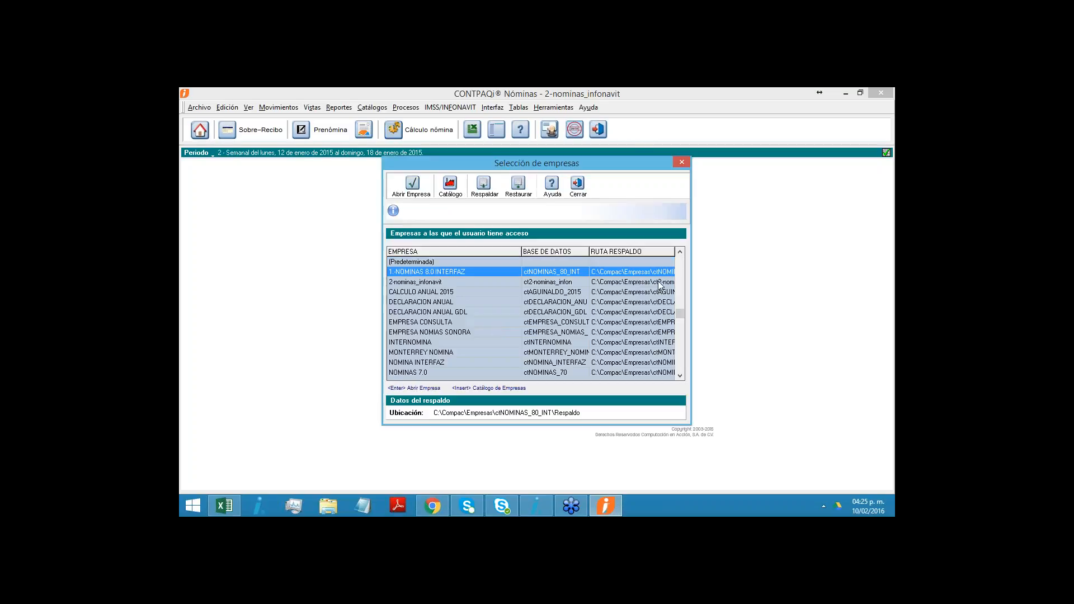
{"action": "key", "text": "Return"}
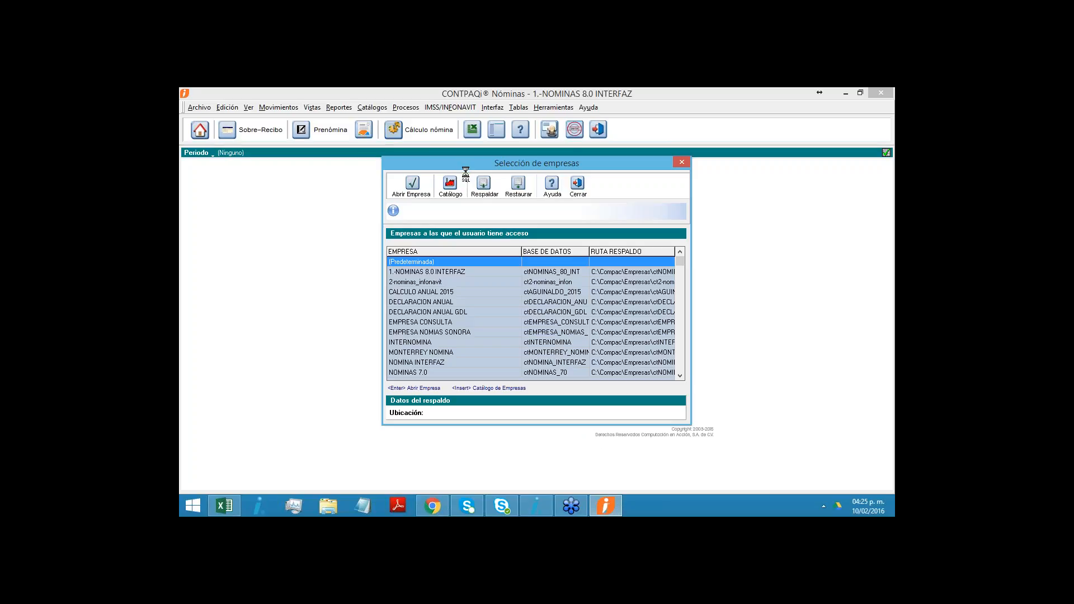
{"action": "left_click", "coordinate": [536, 371]}
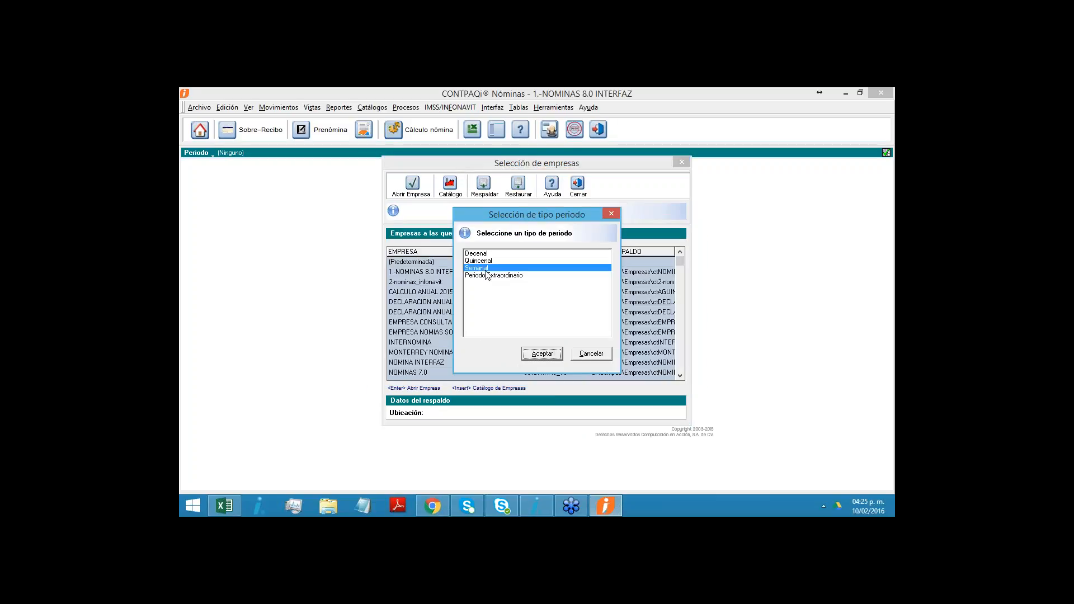
{"action": "left_click", "coordinate": [541, 354]}
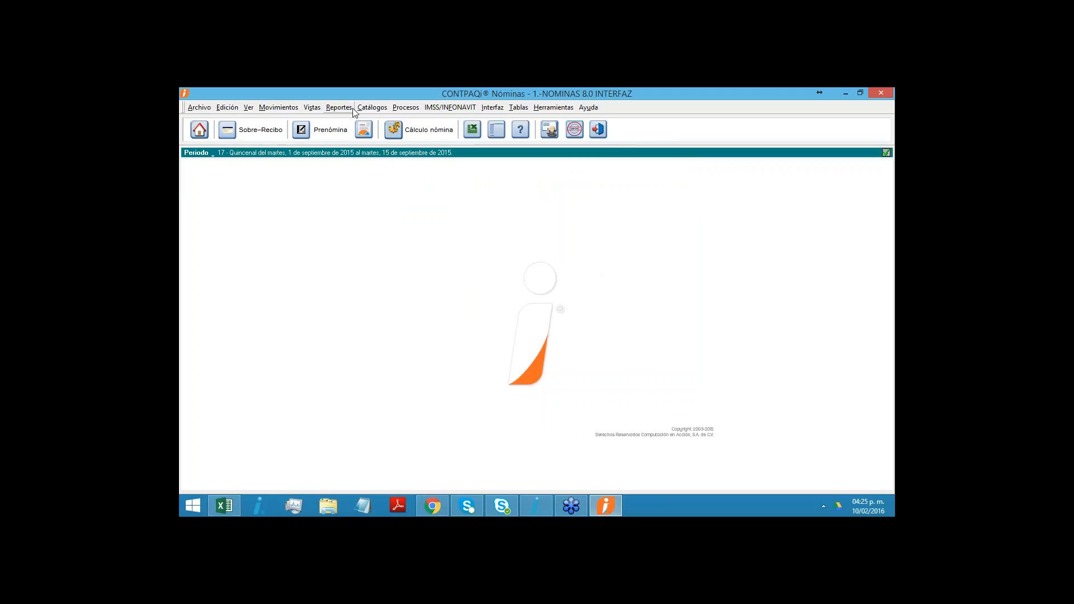
- Open and close the employee catalogue, and save a new department named finanzas in the department catalogue
{"action": "left_click", "coordinate": [372, 107]}
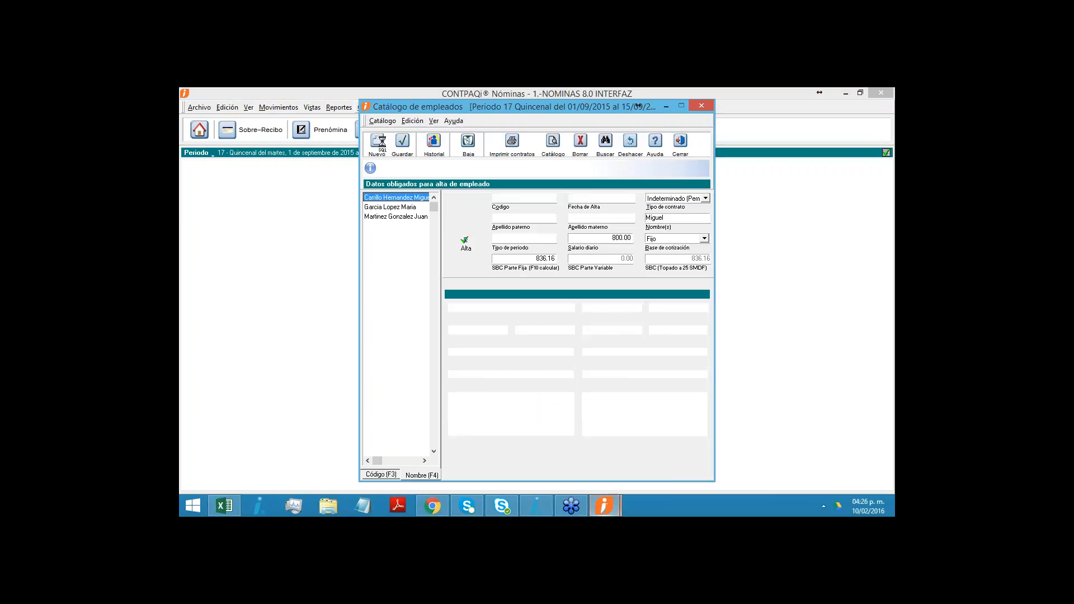
{"action": "left_click", "coordinate": [681, 143]}
{"action": "left_click", "coordinate": [372, 107]}
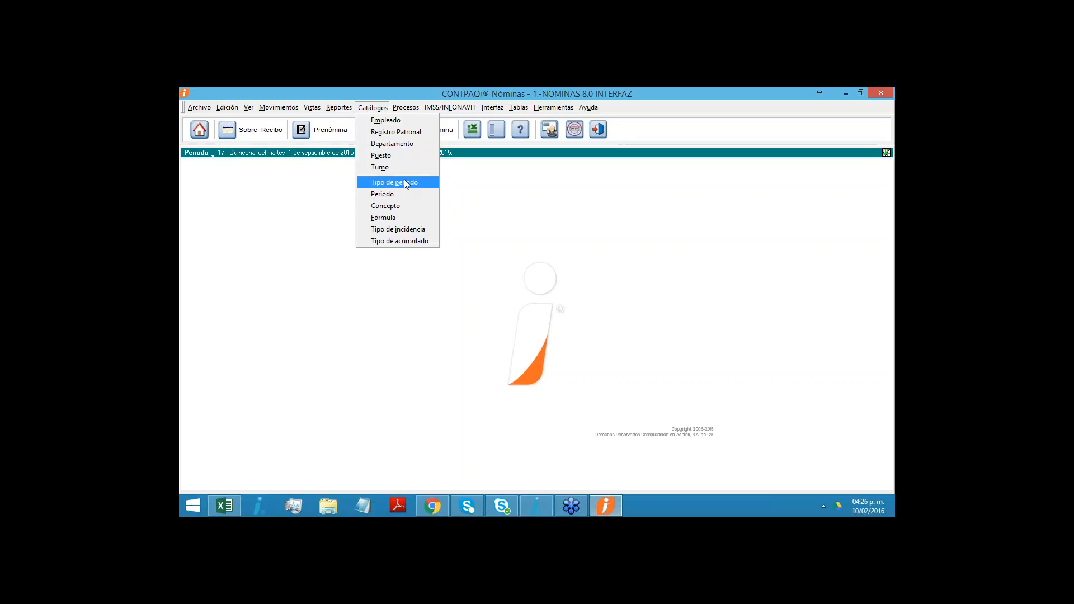
{"action": "left_click", "coordinate": [393, 145]}
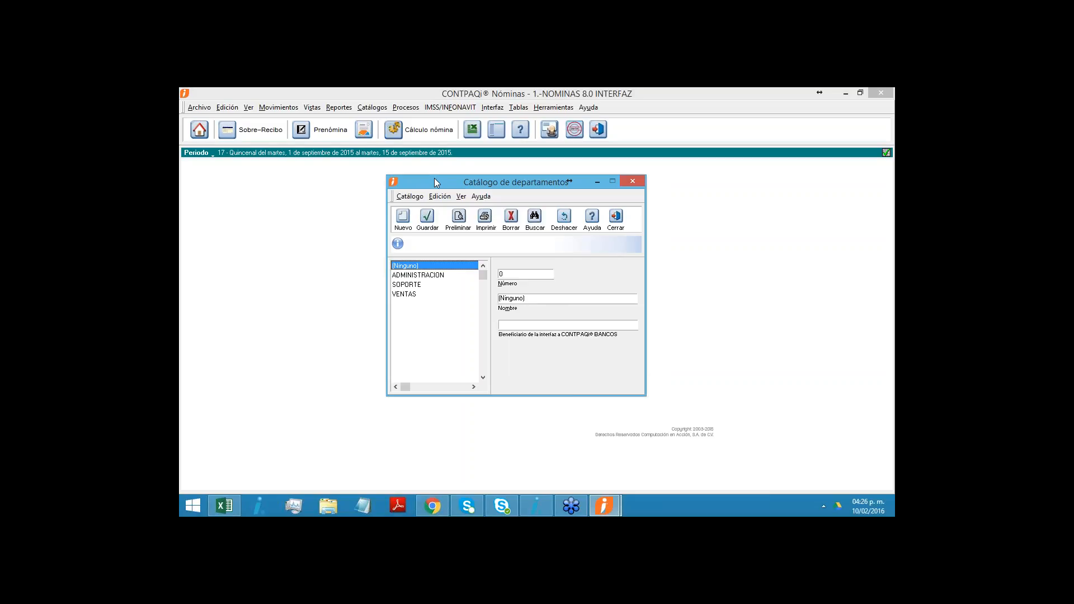
{"action": "left_click", "coordinate": [405, 217]}
{"action": "left_click", "coordinate": [515, 298]}
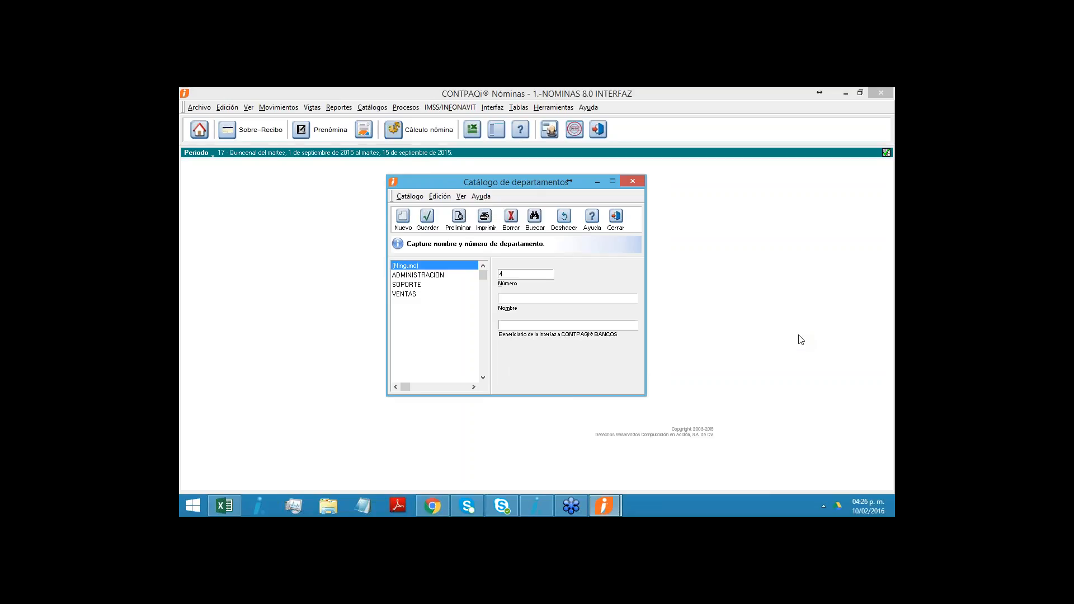
{"action": "type", "text": "finanzas"}
{"action": "left_click", "coordinate": [428, 217]}
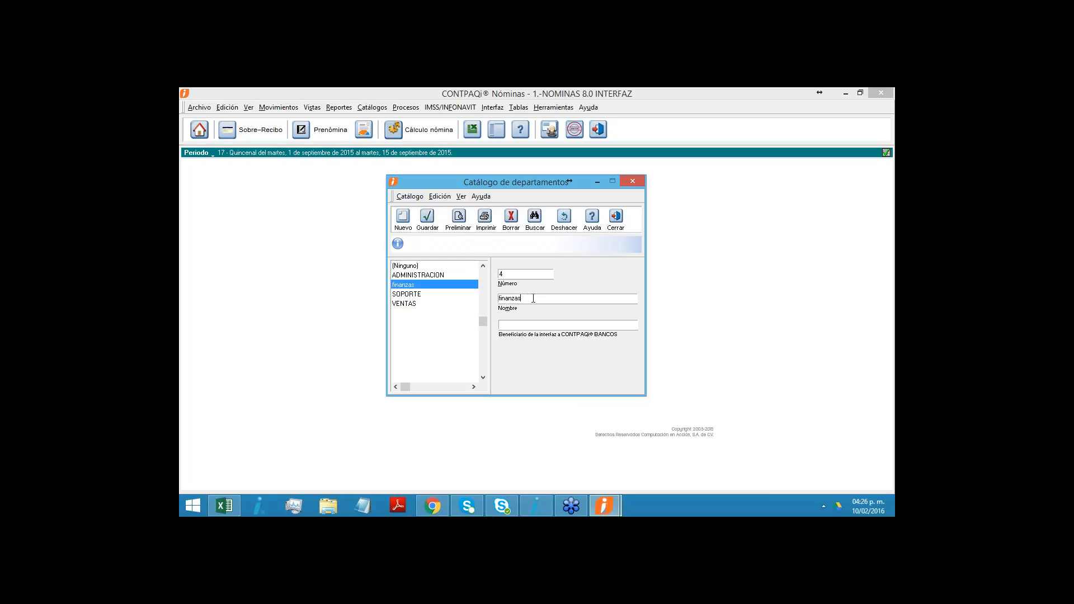
- Copy the department name finanzas into a blank Bloc de notas document, return to CONTPAQi Nóminas, and close the department catalogue
{"action": "left_click_drag", "start_coordinate": [519, 298], "coordinate": [386, 300]}
{"action": "left_click_drag", "start_coordinate": [545, 296], "coordinate": [383, 307]}
{"action": "key", "text": "ctrl+c"}
{"action": "left_click", "coordinate": [369, 499]}
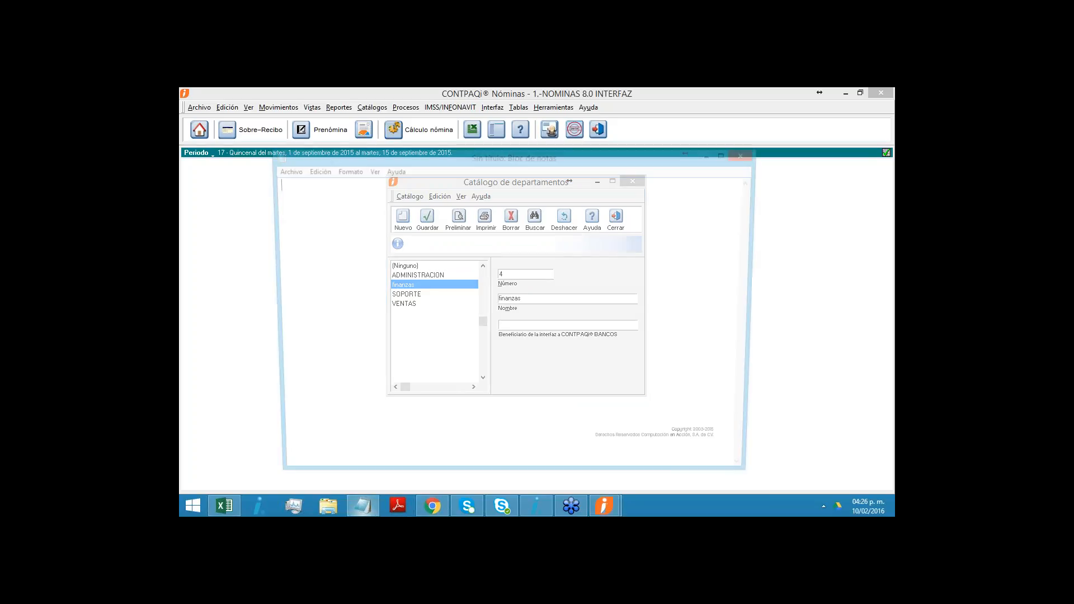
{"action": "key", "text": "ctrl+v"}
{"action": "double_click", "coordinate": [291, 186]}
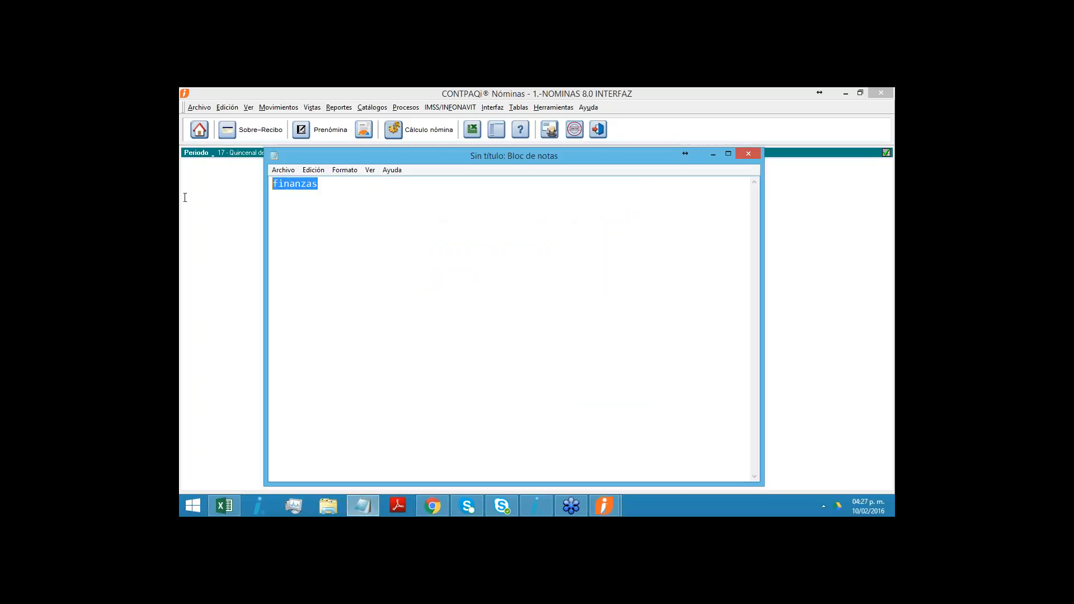
{"action": "left_click", "coordinate": [714, 154]}
{"action": "left_click", "coordinate": [509, 328]}
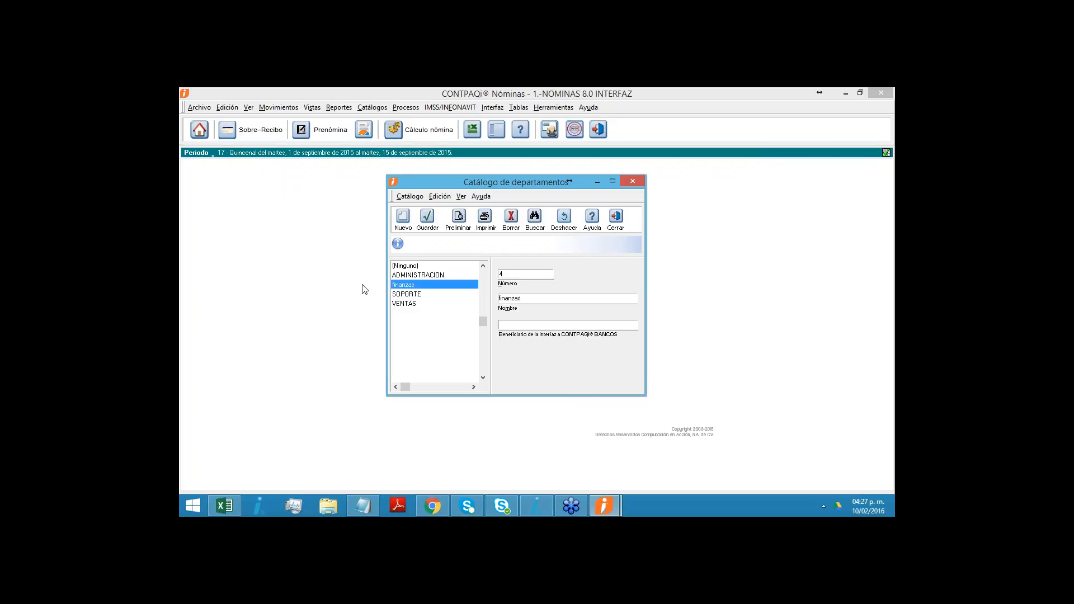
{"action": "left_click", "coordinate": [619, 217]}
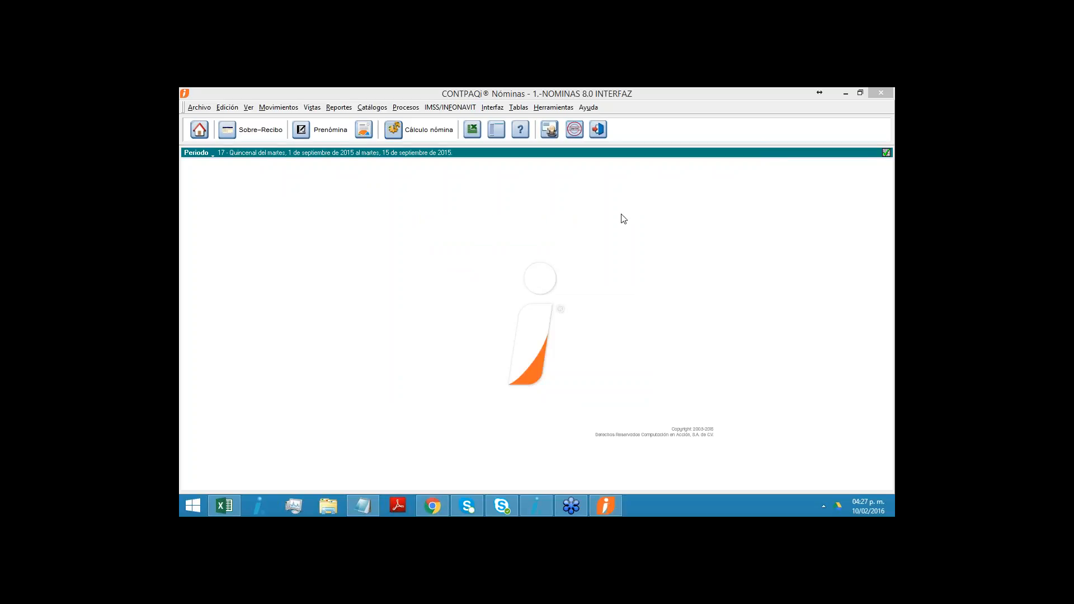
- Inspect the import dialog and ASCII file browser of the Puesto catalogue, and close the catalogue without importing
{"action": "left_click", "coordinate": [372, 107]}
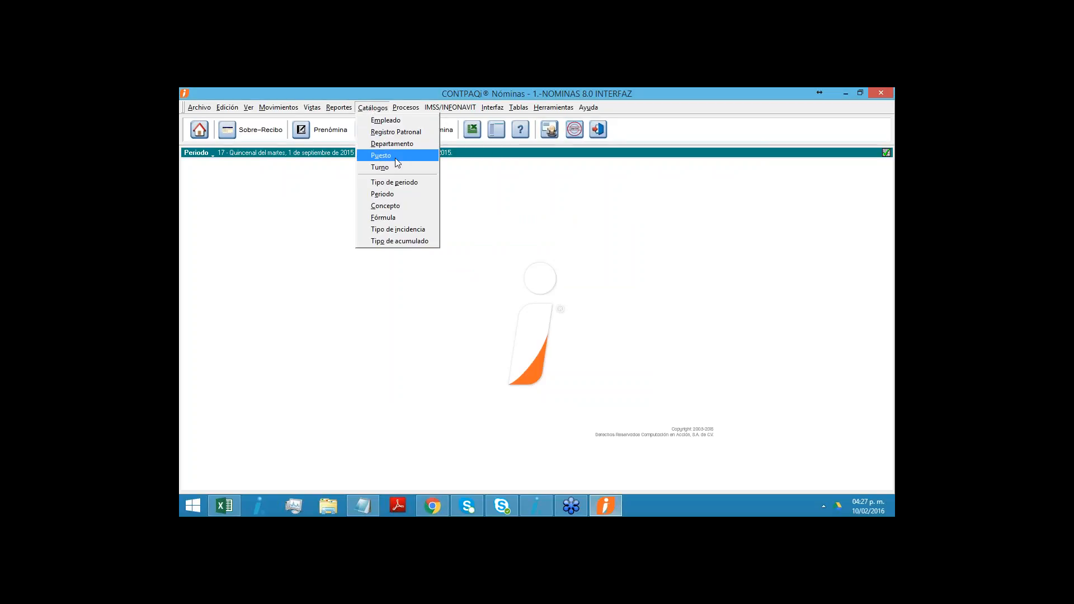
{"action": "left_click", "coordinate": [395, 158]}
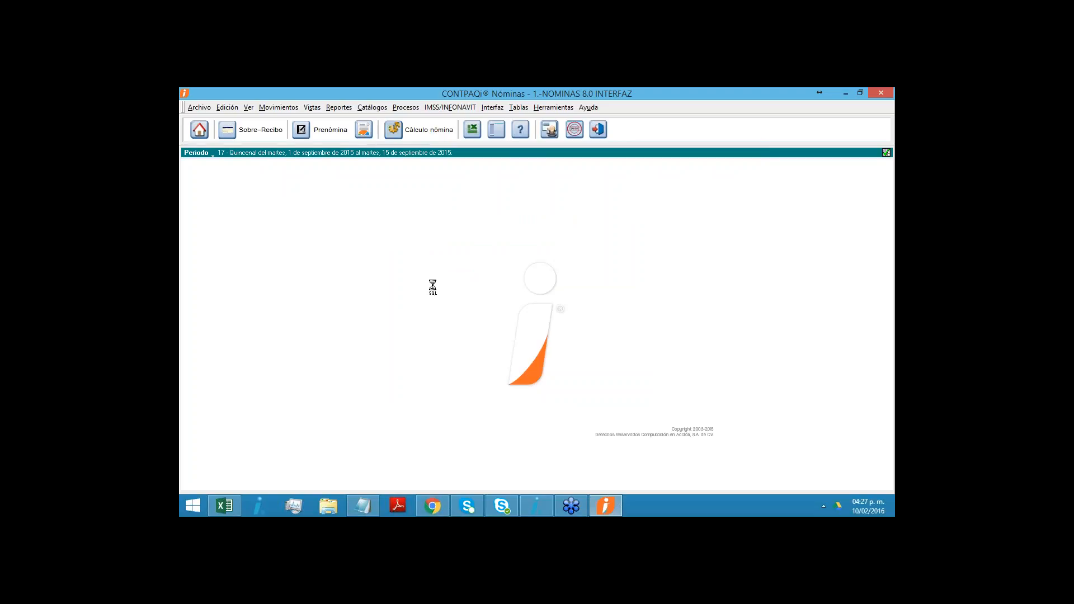
{"action": "left_click", "coordinate": [422, 195]}
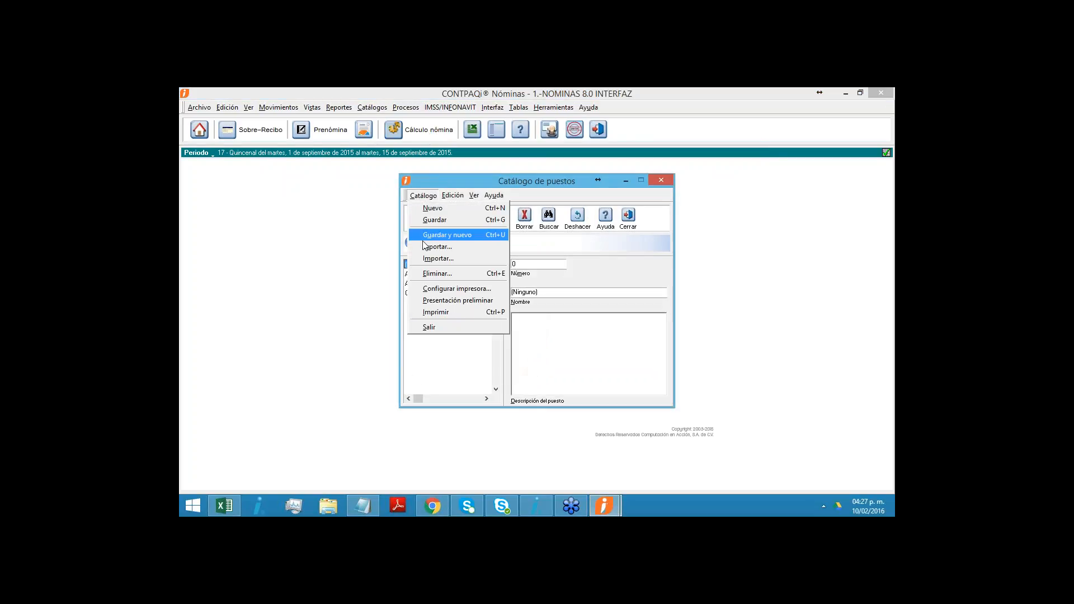
{"action": "left_click", "coordinate": [432, 259]}
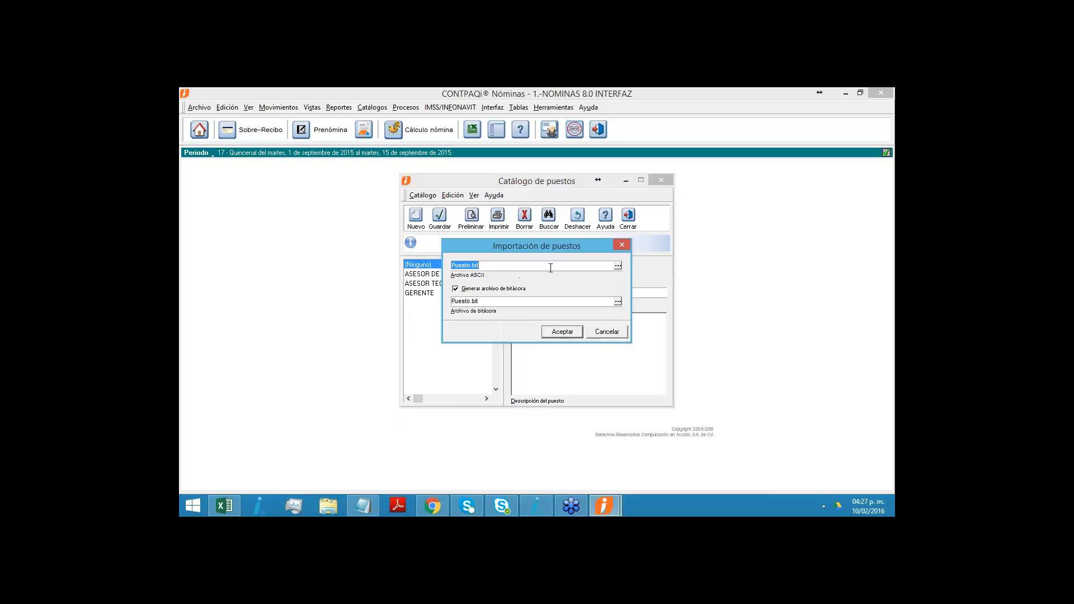
{"action": "left_click", "coordinate": [617, 266]}
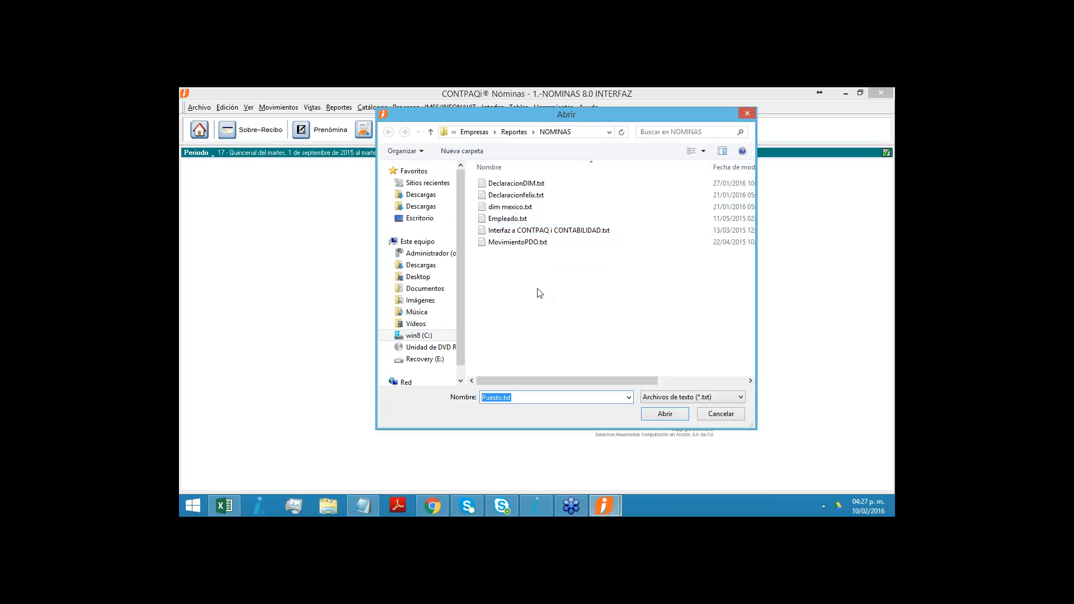
{"action": "left_click", "coordinate": [726, 414]}
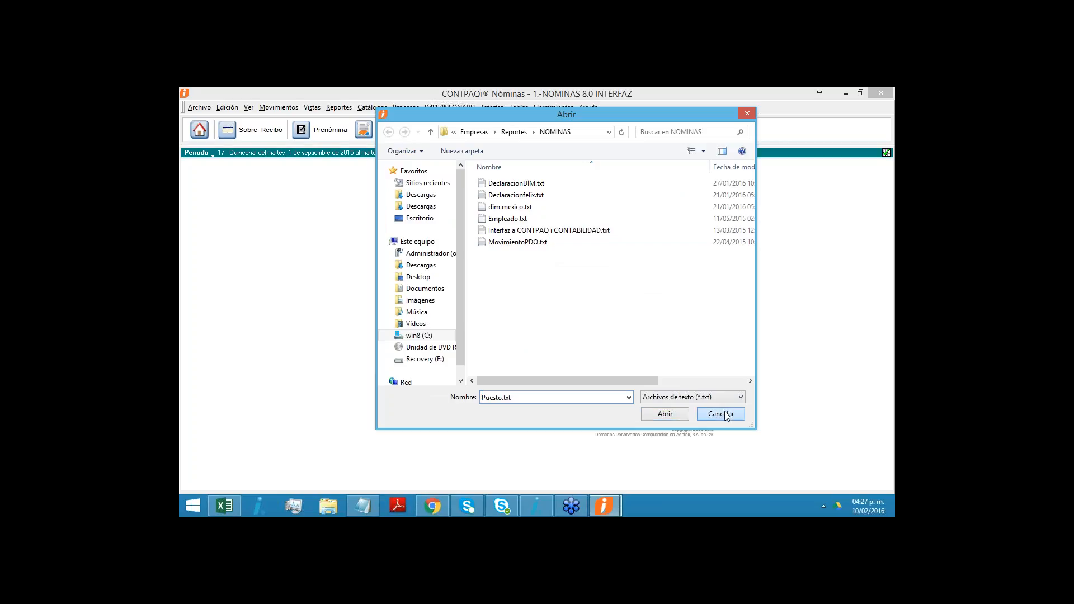
{"action": "left_click_drag", "start_coordinate": [536, 249], "coordinate": [561, 276]}
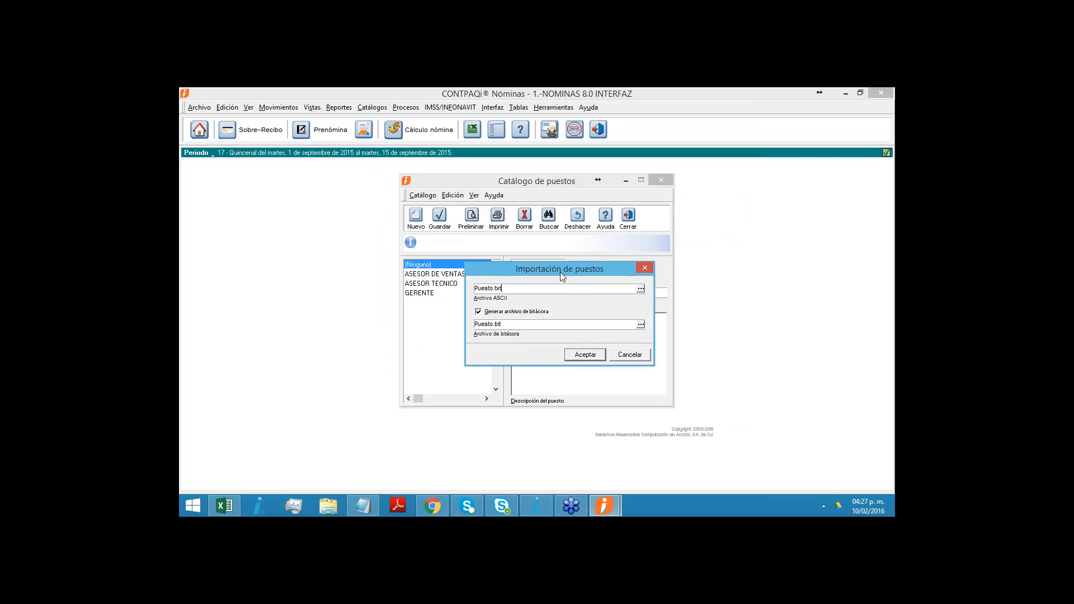
{"action": "left_click_drag", "start_coordinate": [560, 268], "coordinate": [562, 262]}
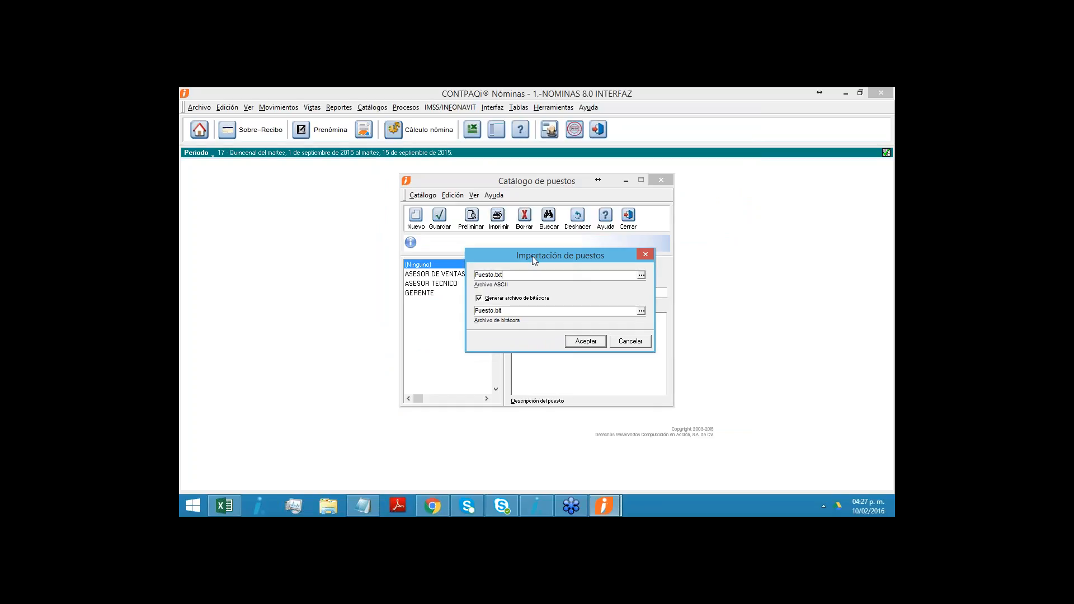
{"action": "left_click_drag", "start_coordinate": [532, 256], "coordinate": [503, 260]}
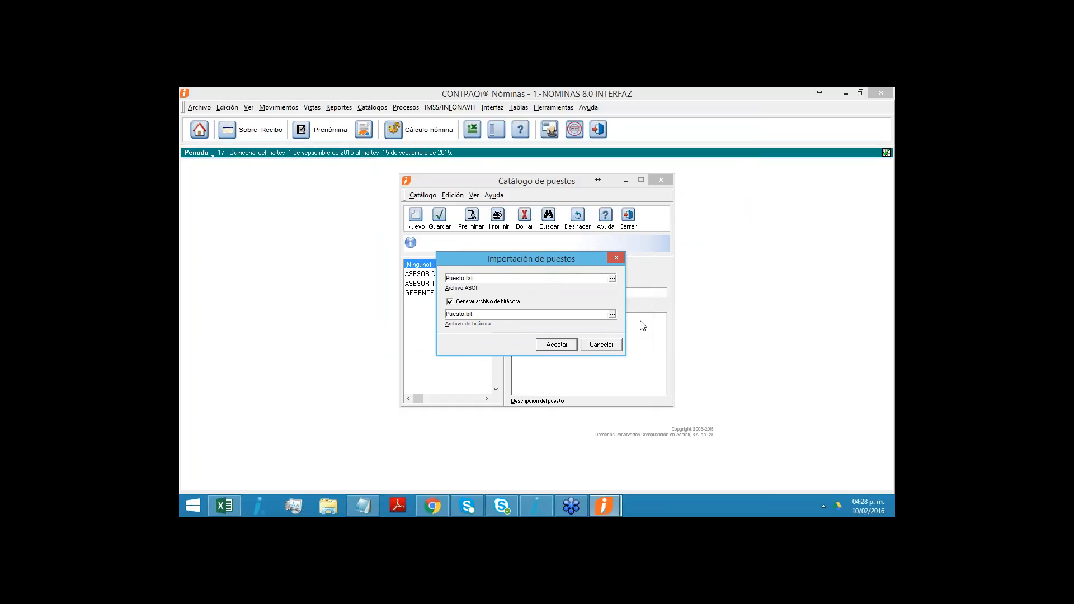
{"action": "left_click", "coordinate": [596, 344]}
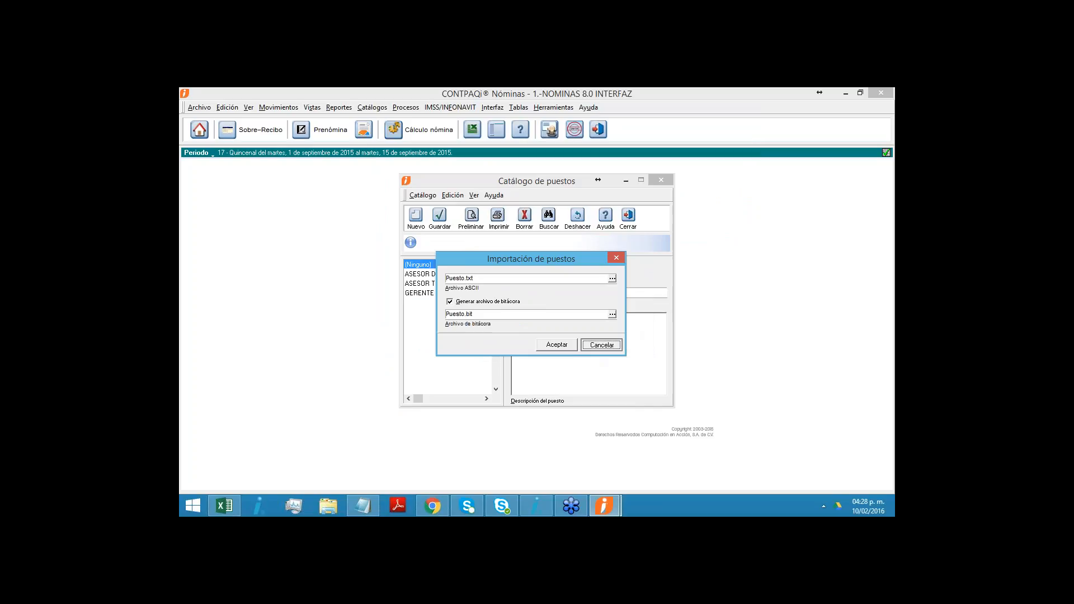
{"action": "left_click", "coordinate": [634, 221]}
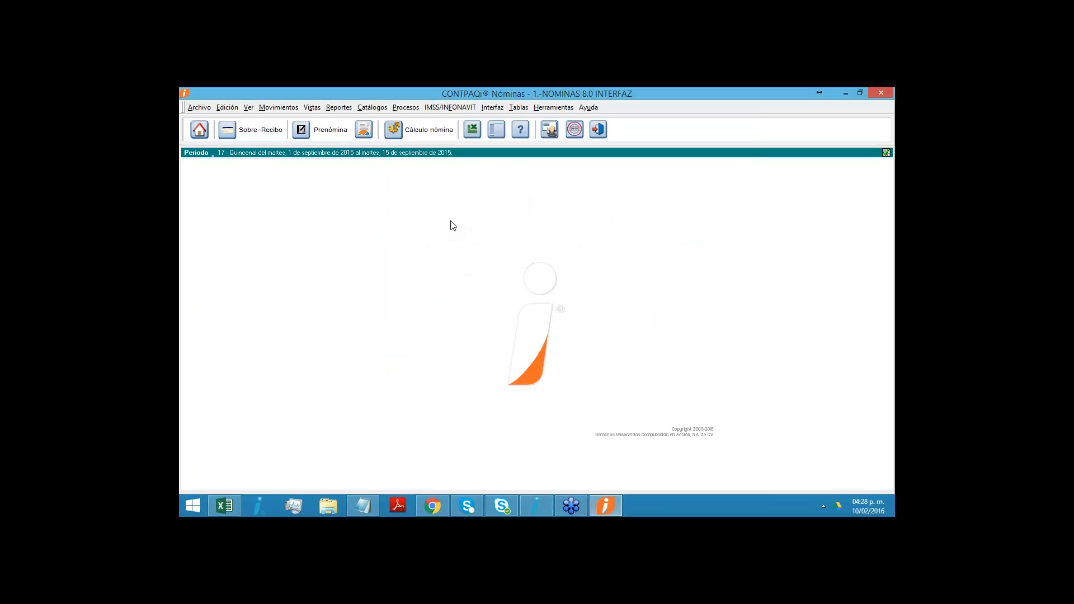
{"action": "left_click", "coordinate": [367, 108]}
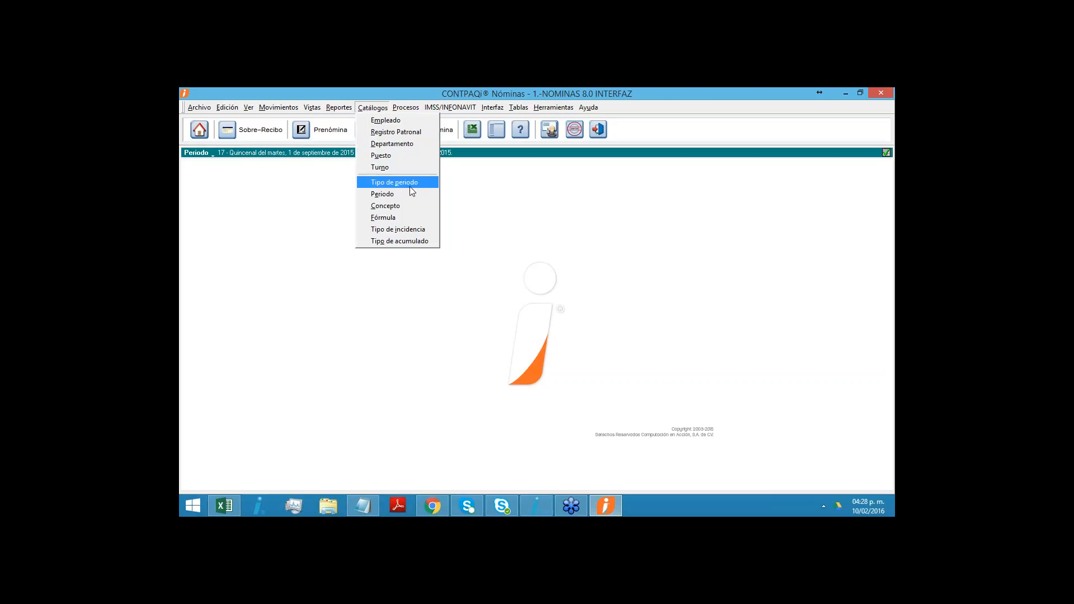
{"action": "left_click", "coordinate": [608, 245]}
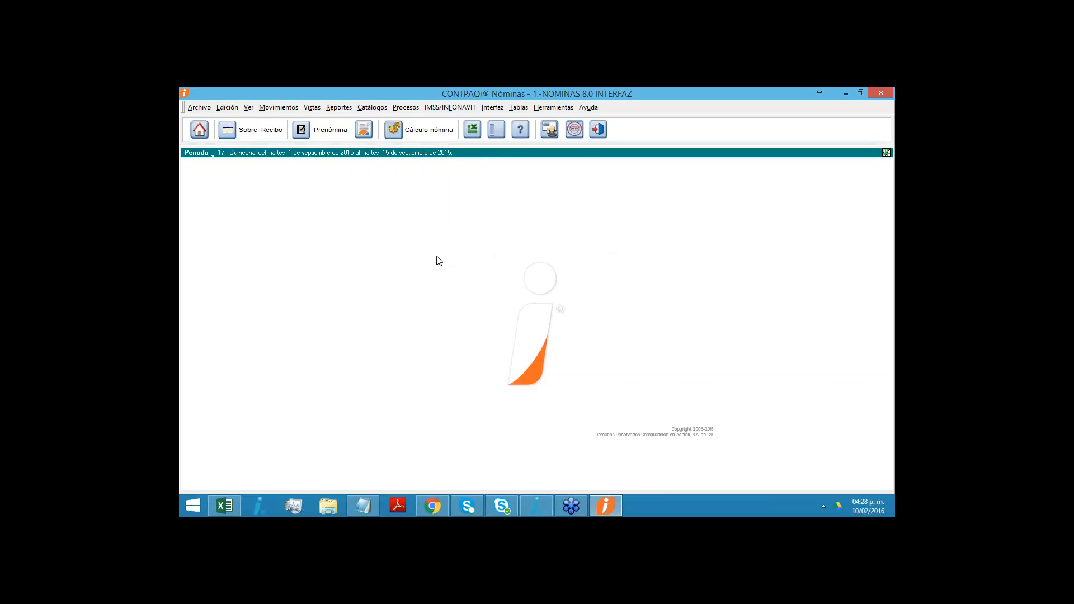
{"action": "left_click", "coordinate": [493, 108]}
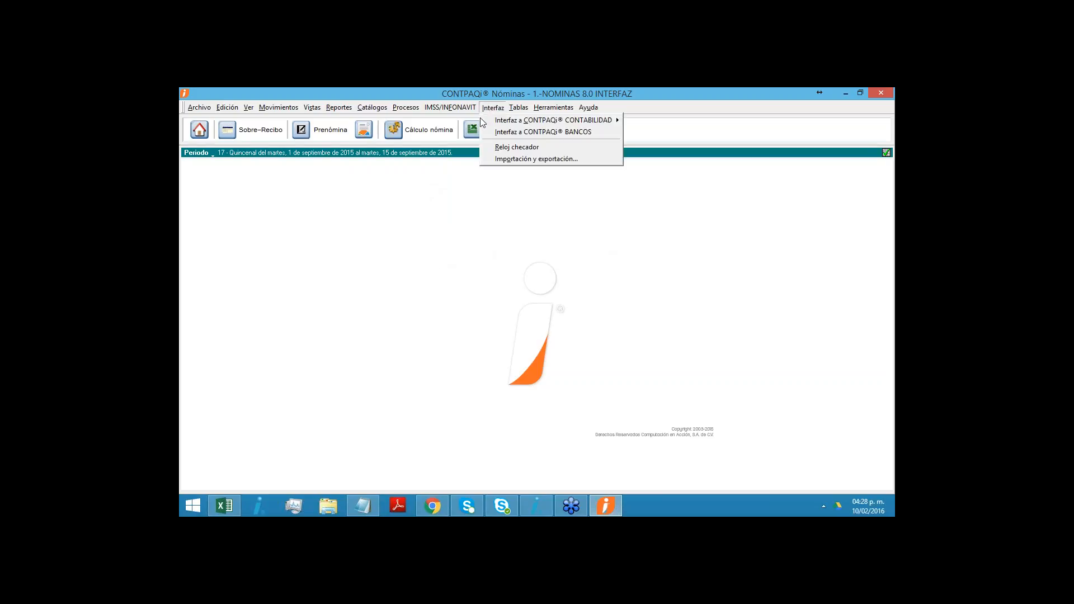
{"action": "left_click", "coordinate": [400, 108]}
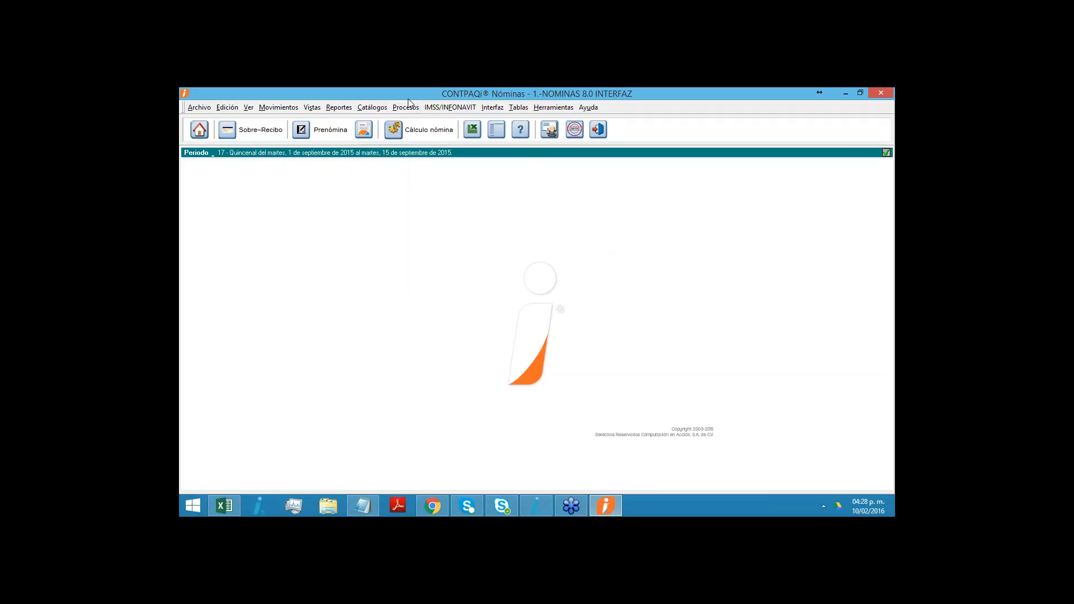
{"action": "left_click", "coordinate": [396, 108]}
- Sort the deduction concepts by number and examine the general data and total amount formula of concept 16 Préstamo Infonavit (cf)
{"action": "mouse_move", "coordinate": [372, 107]}
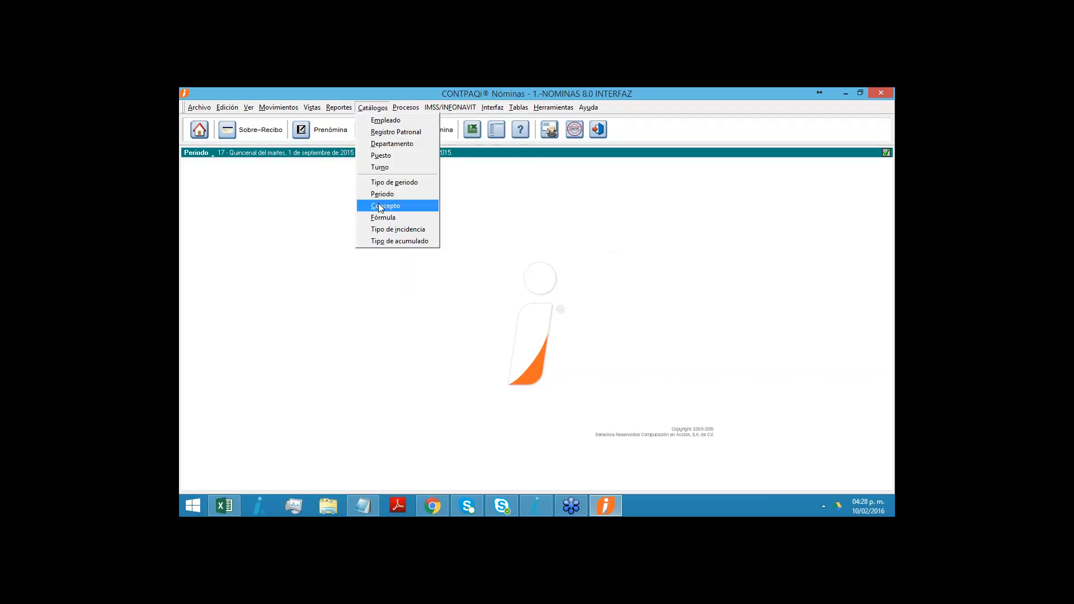
{"action": "left_click", "coordinate": [364, 215]}
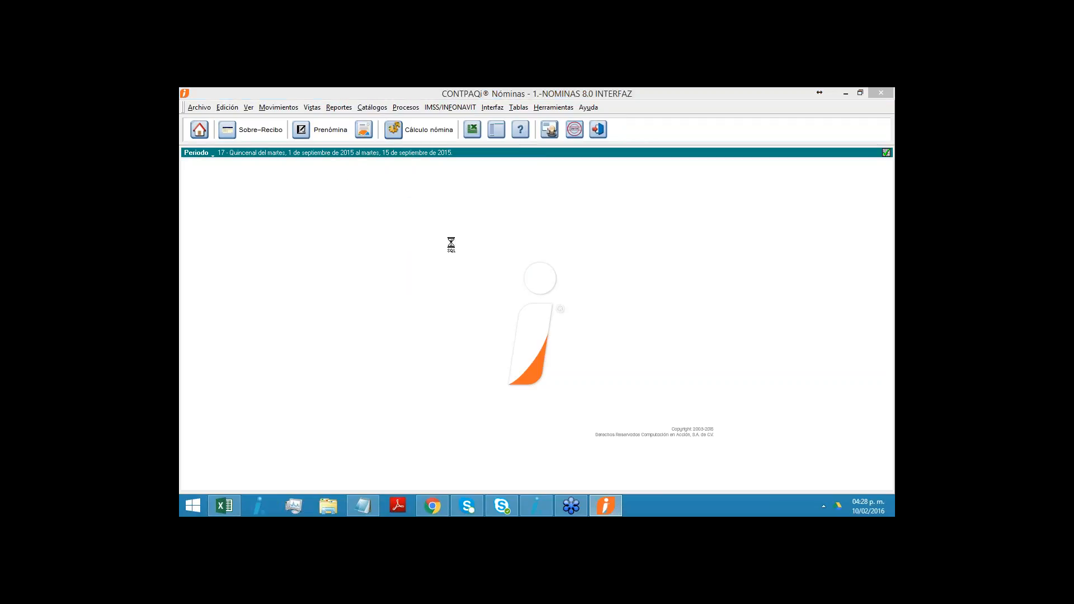
{"action": "left_click", "coordinate": [439, 446]}
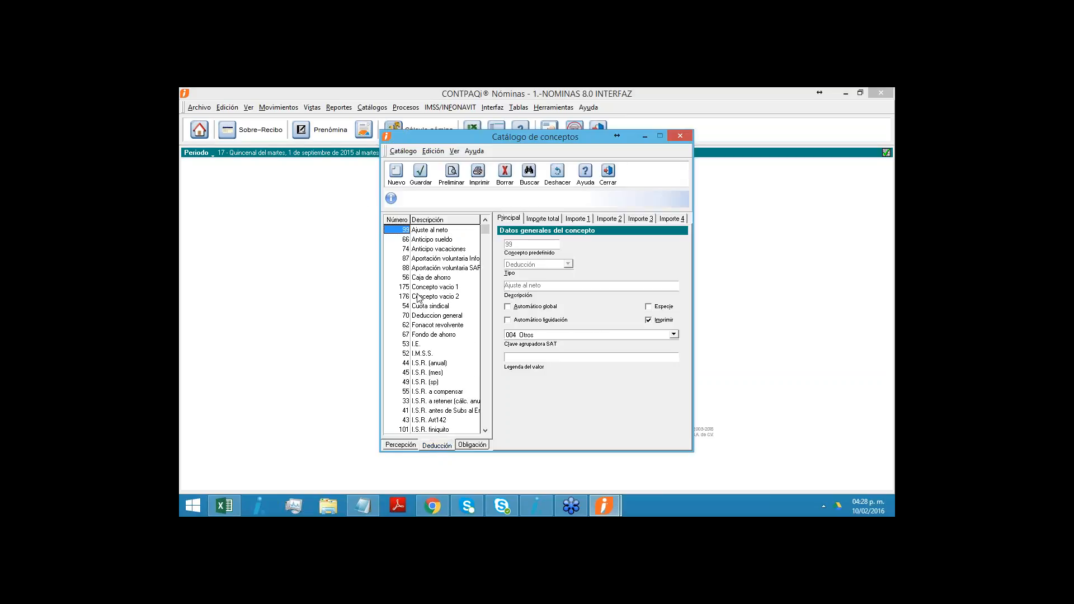
{"action": "left_click", "coordinate": [407, 221]}
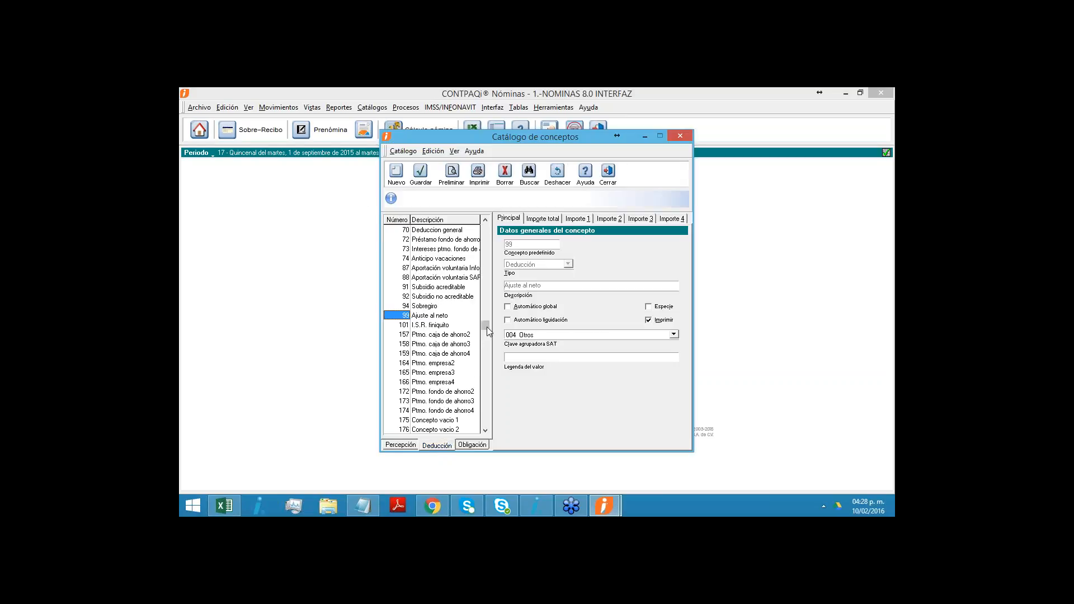
{"action": "left_click_drag", "start_coordinate": [489, 218], "coordinate": [489, 220]}
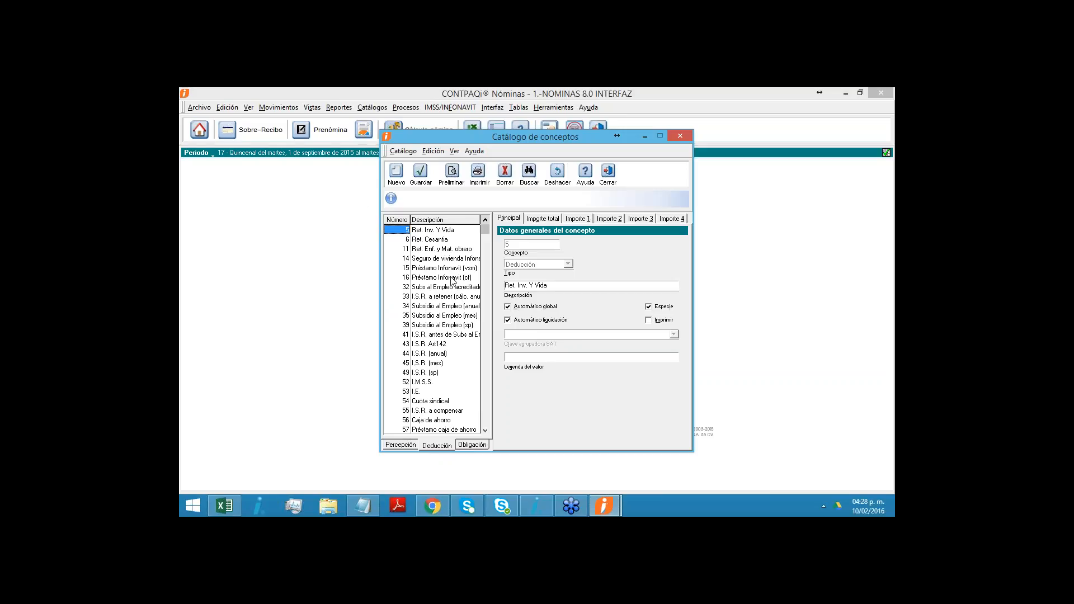
{"action": "left_click", "coordinate": [426, 278]}
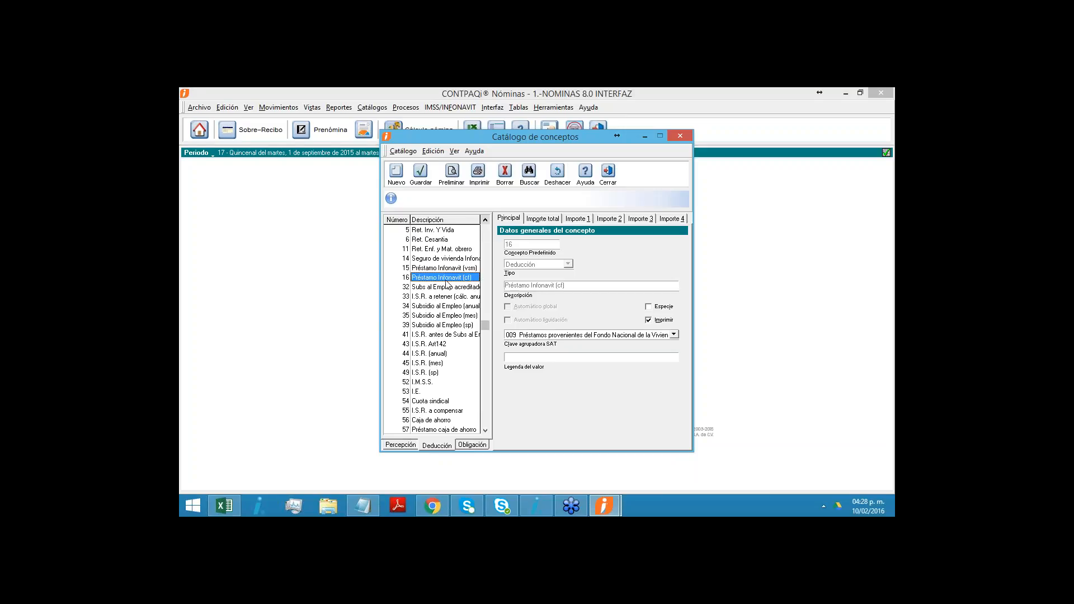
{"action": "left_click", "coordinate": [541, 221]}
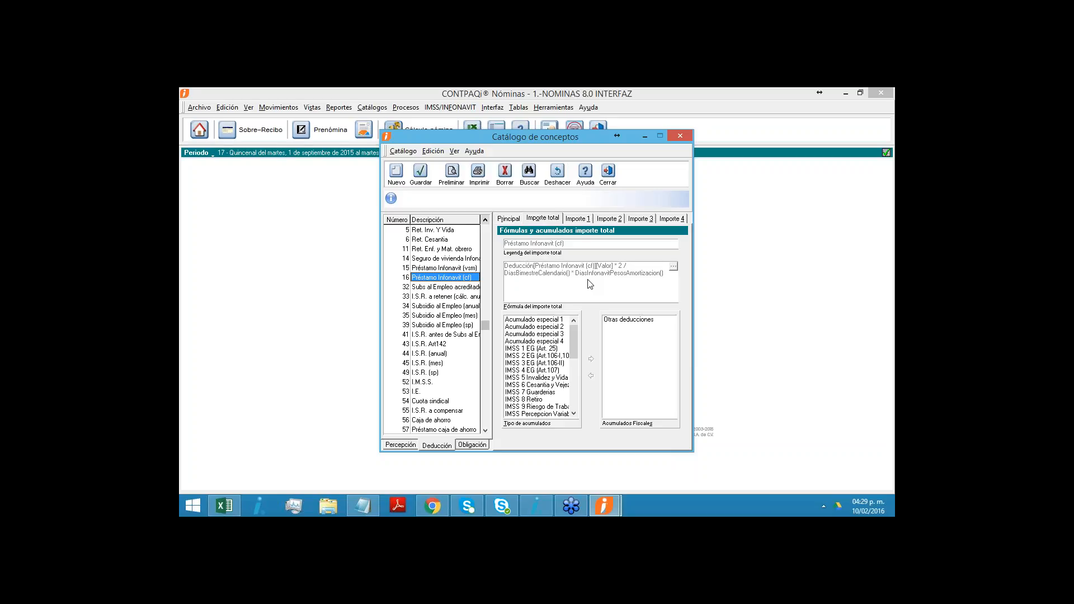
{"action": "left_click", "coordinate": [608, 172]}
- Examine the Infonavit and subsidy deductions in the first employee's Sobre-recibo, and close it
{"action": "left_click", "coordinate": [259, 133]}
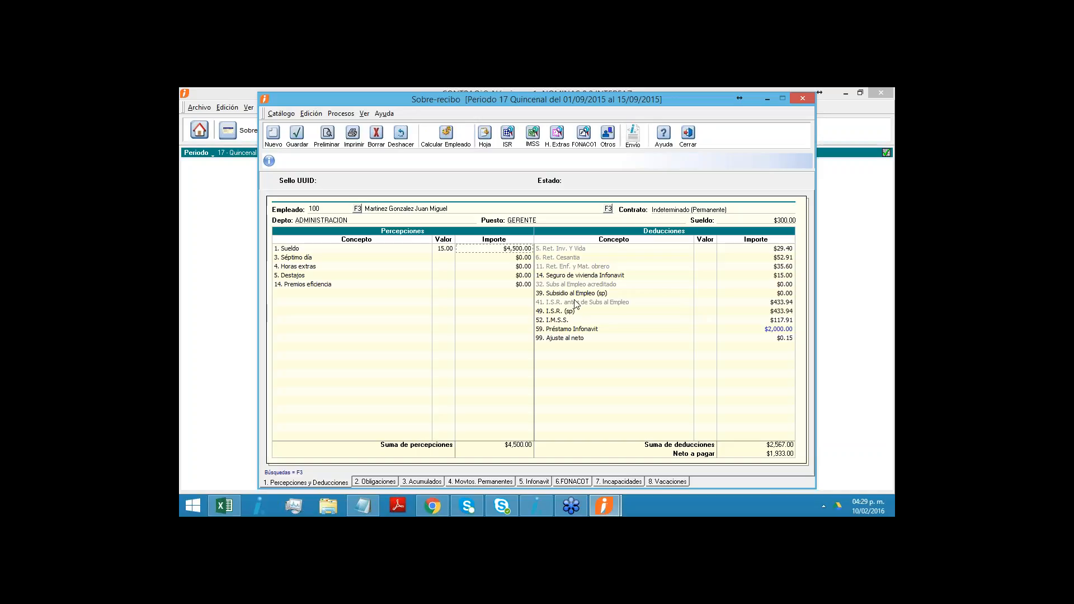
{"action": "left_click", "coordinate": [569, 279]}
{"action": "left_click", "coordinate": [567, 294]}
{"action": "left_click", "coordinate": [567, 303]}
{"action": "left_click", "coordinate": [562, 330]}
{"action": "left_click", "coordinate": [688, 139]}
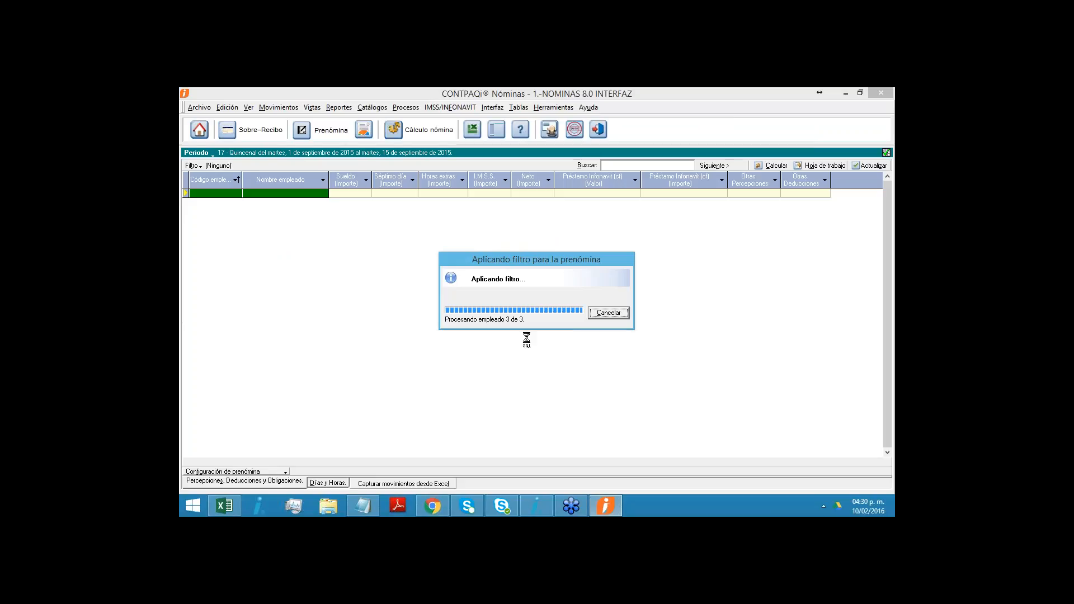
- Open the third employee's Sobre-recibo from the Prenómina and show its Infonavit credit data
{"action": "left_click", "coordinate": [334, 214]}
{"action": "right_click", "coordinate": [335, 214]}
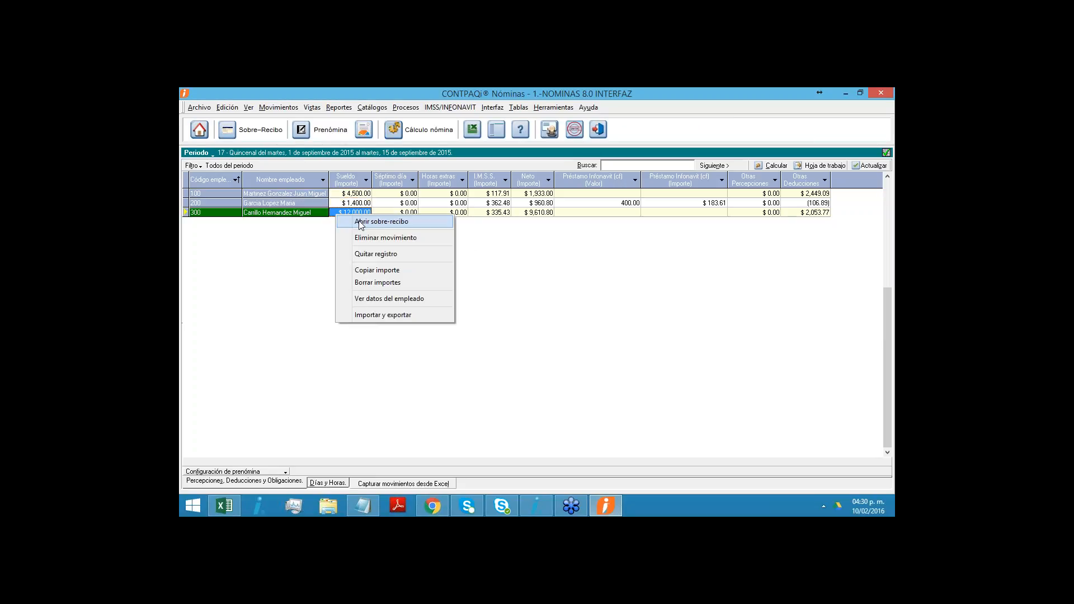
{"action": "left_click", "coordinate": [360, 222]}
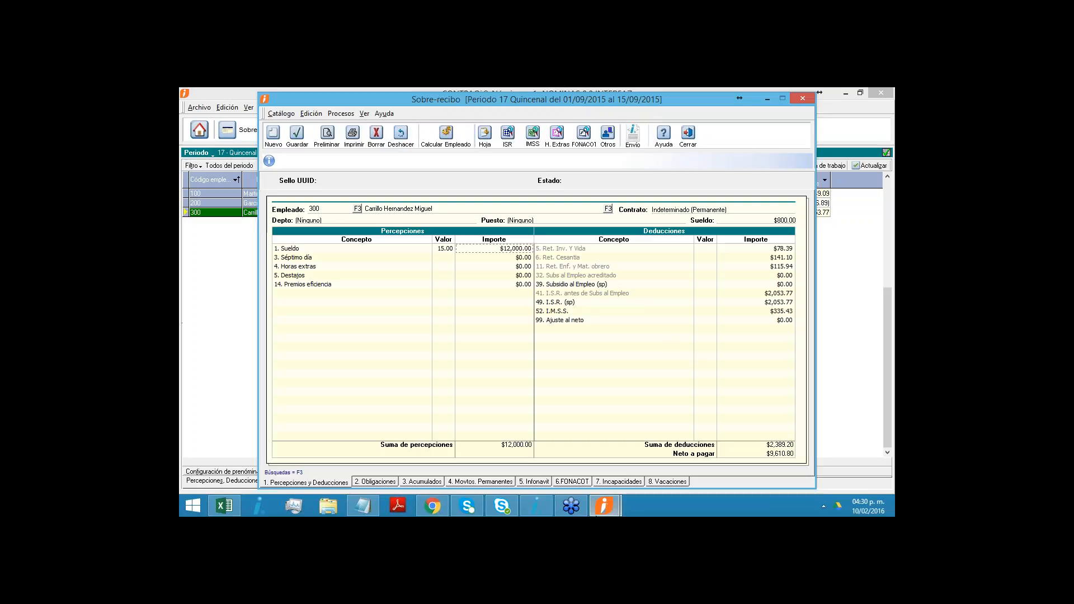
{"action": "left_click", "coordinate": [534, 482]}
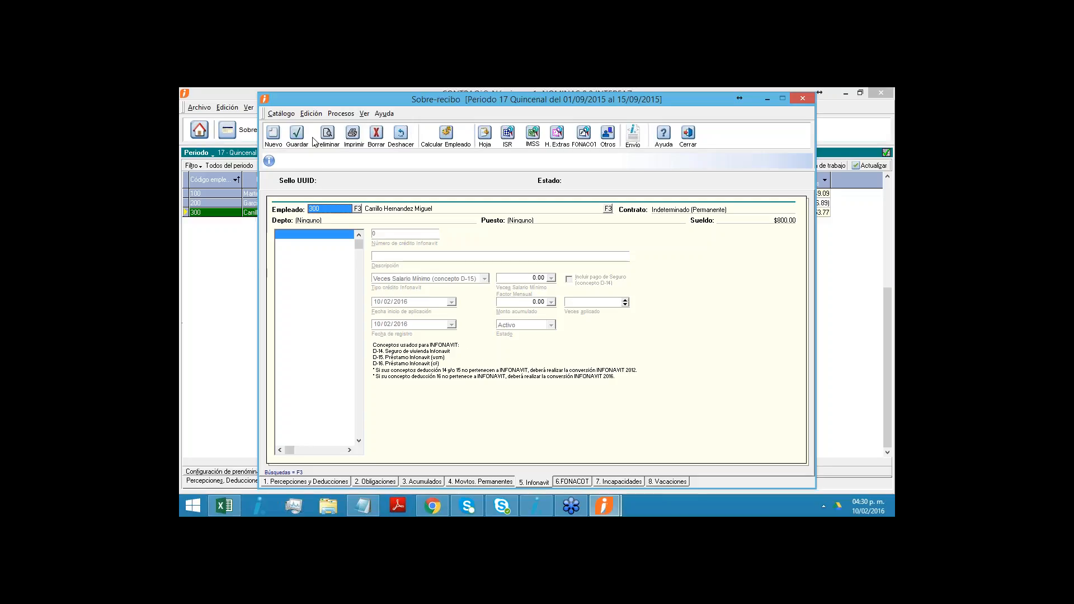
- Create a new Infonavit credit for the third employee, described as "prestamo infonavit pesos", with credit type Cuota Fija (concepto D-16)
{"action": "left_click", "coordinate": [274, 134]}
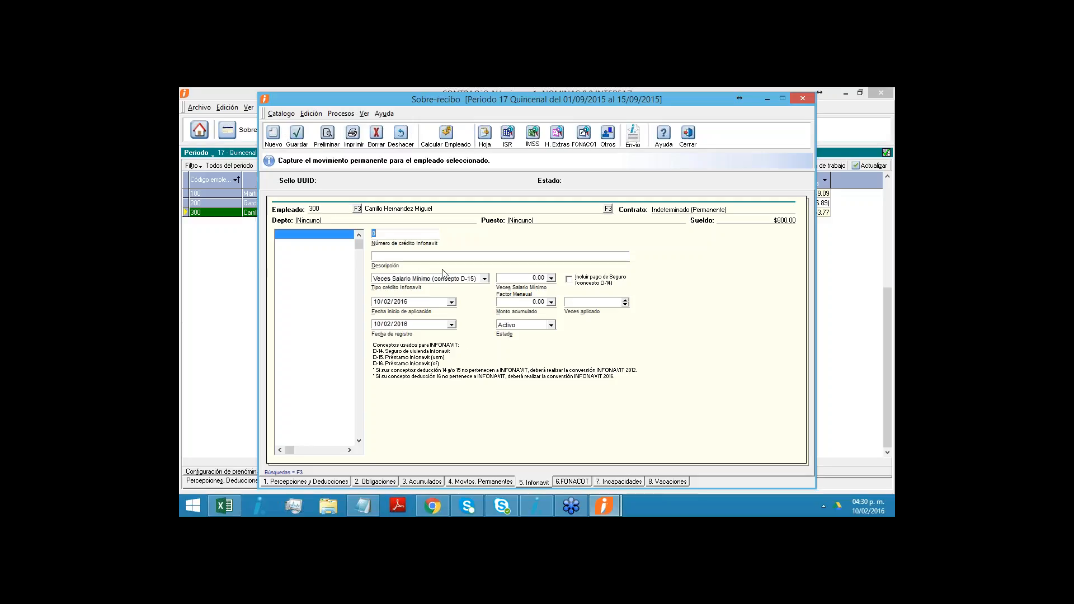
{"action": "key", "text": "Tab"}
{"action": "type", "text": "prestamo iinfona"}
{"action": "key", "text": "BackSpace"}
{"action": "key", "text": "BackSpace"}
{"action": "key", "text": "BackSpace"}
{"action": "key", "text": "BackSpace"}
{"action": "key", "text": "BackSpace"}
{"action": "type", "text": "nfonavit pesos"}
{"action": "left_click", "coordinate": [485, 279]}
{"action": "left_click", "coordinate": [429, 313]}
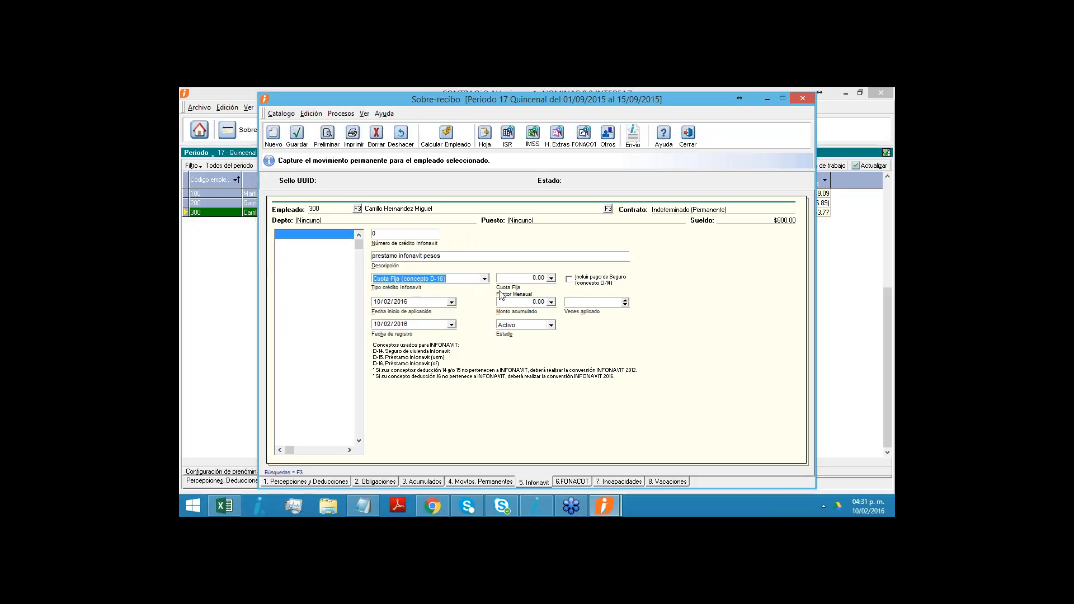
- Set the credit's monthly fixed quota factor to 3,000.00 and its application start and registration dates to 01/09/2015, and save the credit
{"action": "key", "text": "Tab"}
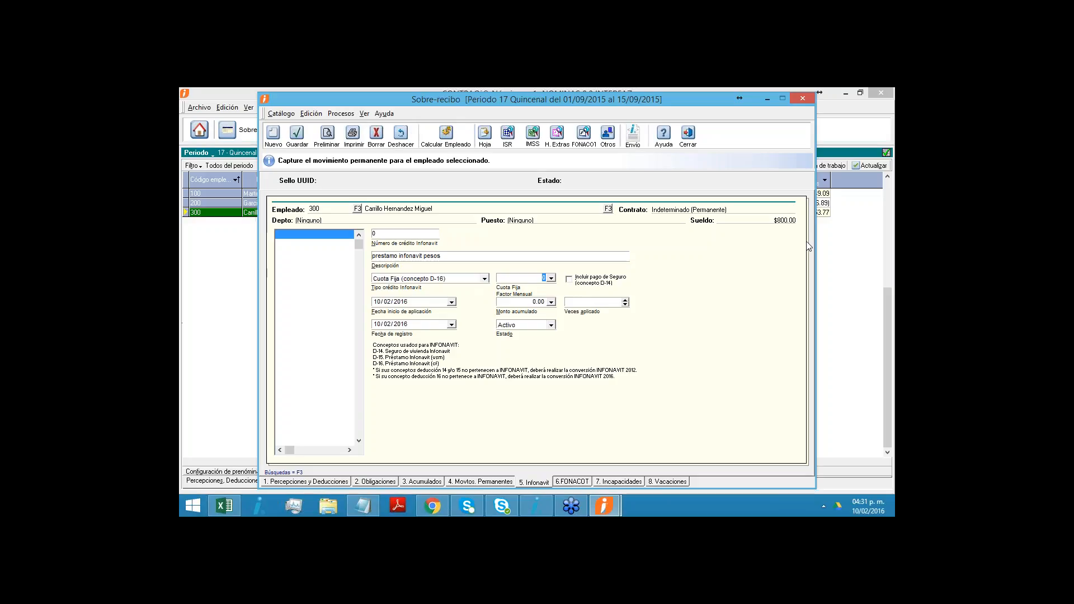
{"action": "type", "text": "3000"}
{"action": "key", "text": "Tab"}
{"action": "left_click", "coordinate": [375, 302]}
{"action": "type", "text": "01/"}
{"action": "type", "text": "09/2015"}
{"action": "key", "text": "Right"}
{"action": "left_click", "coordinate": [416, 326]}
{"action": "type", "text": "01/09/2015"}
{"action": "left_click", "coordinate": [303, 141]}
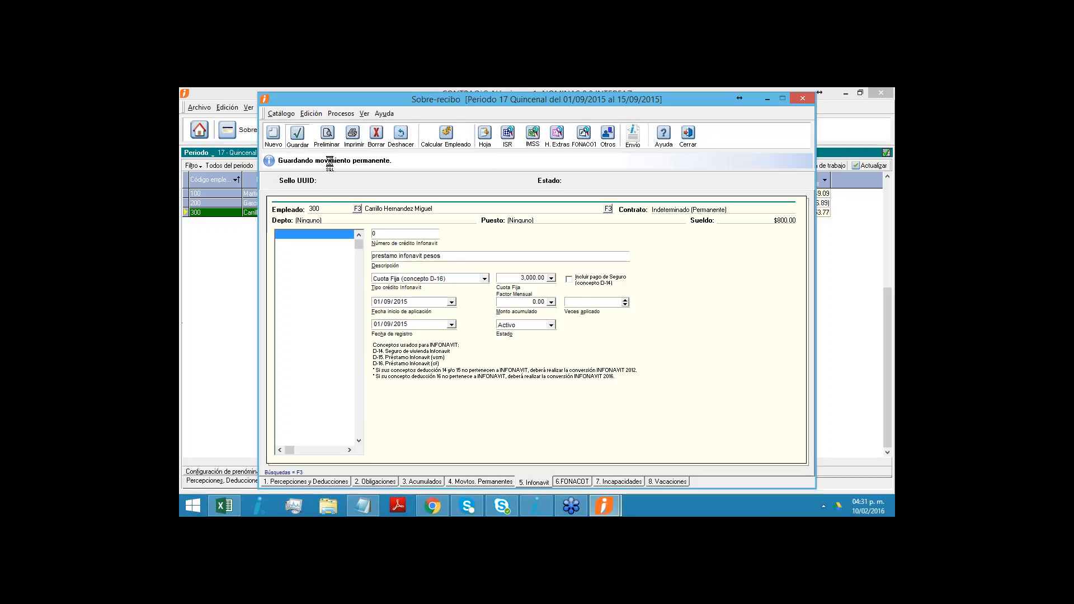
- Include the insurance payment (concepto D-14) in the Infonavit credit, save it, and recalculate the employee's perceptions and deductions
{"action": "left_click", "coordinate": [569, 279]}
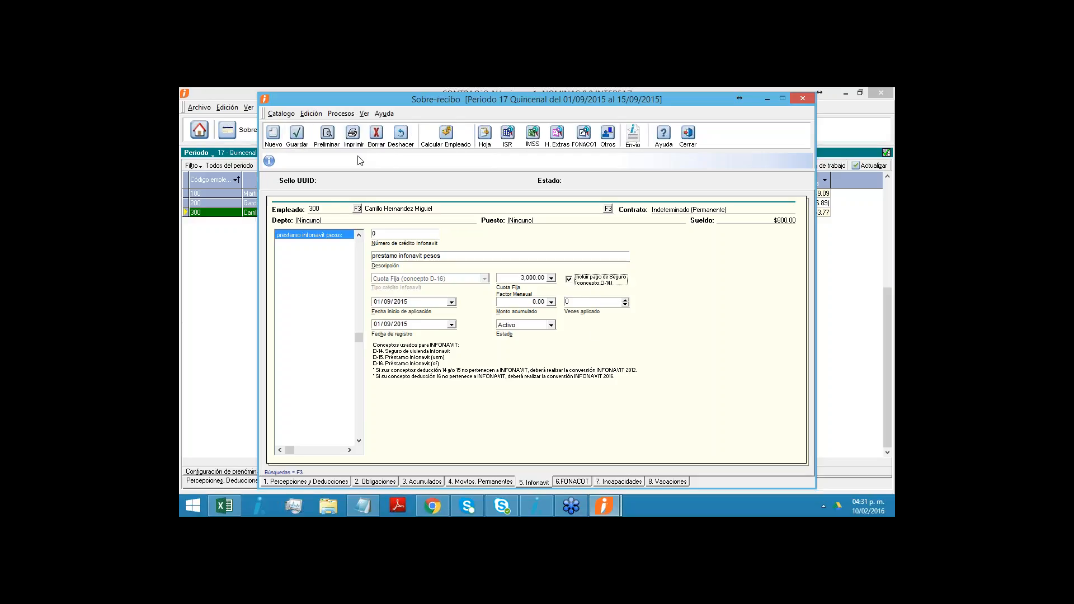
{"action": "left_click", "coordinate": [297, 135]}
{"action": "left_click", "coordinate": [306, 482]}
{"action": "left_click", "coordinate": [446, 134]}
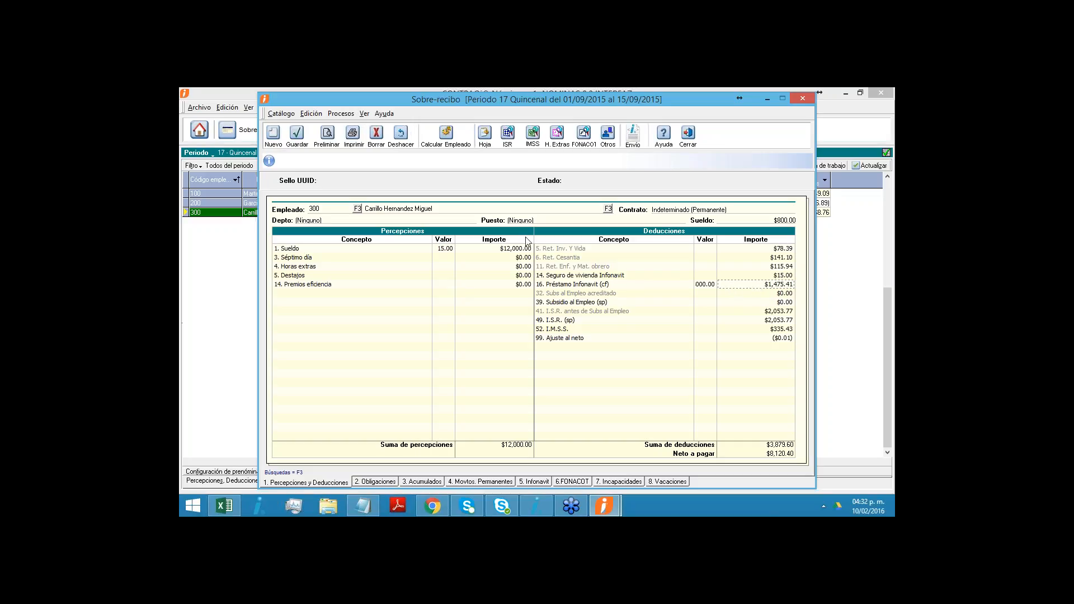
- Examine the total amount formula of deduction 16 Préstamo Infonavit (cf) in the concept simulation, and close the simulation and the Sobre-recibo
{"action": "left_click", "coordinate": [486, 144]}
{"action": "left_click", "coordinate": [590, 506]}
{"action": "left_click", "coordinate": [532, 307]}
{"action": "left_click", "coordinate": [580, 337]}
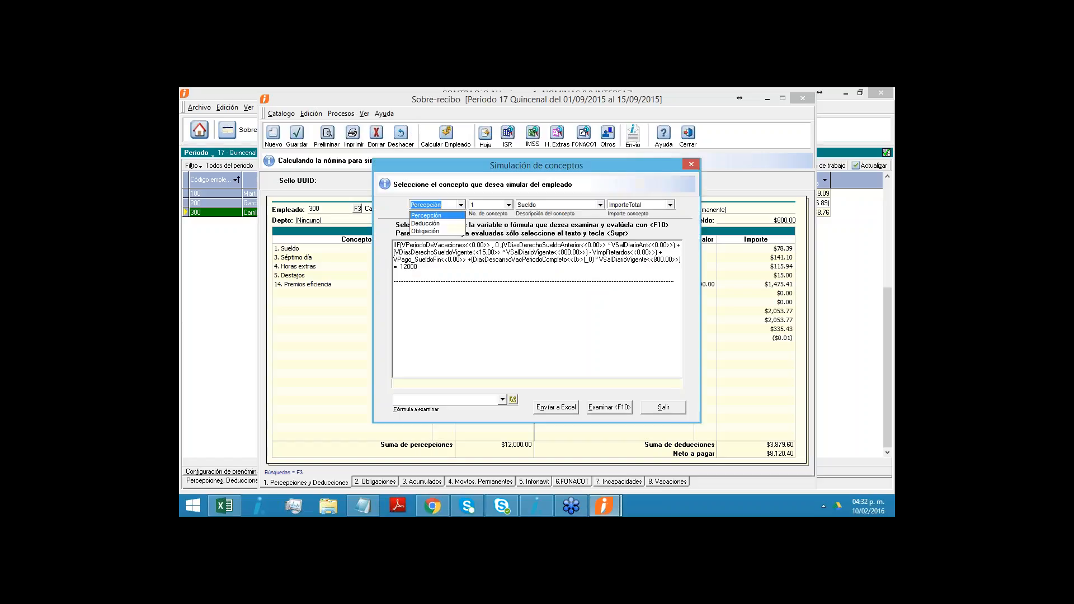
{"action": "left_click", "coordinate": [488, 164]}
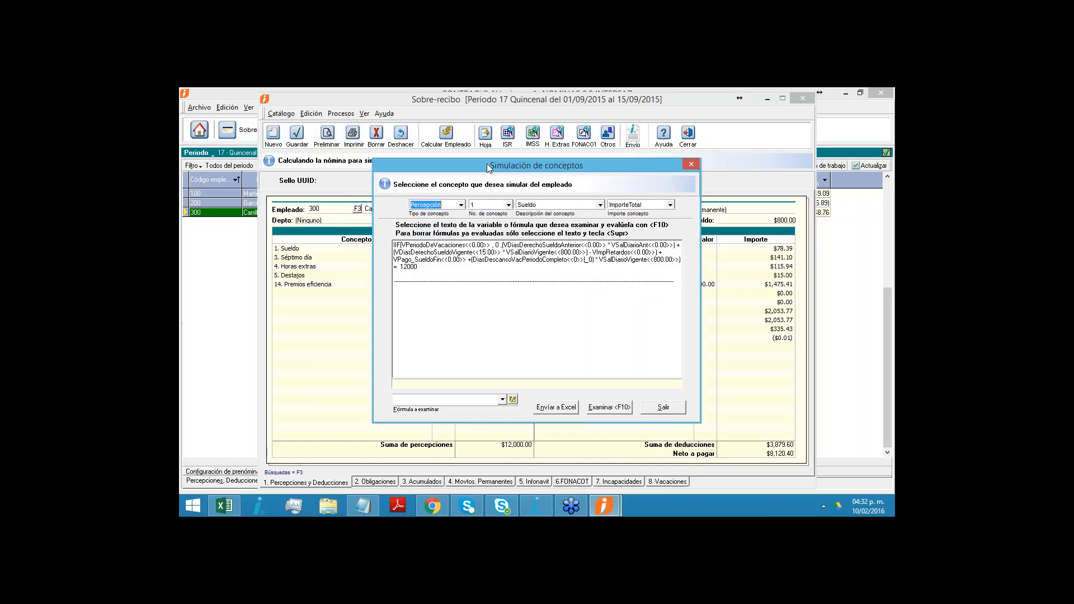
{"action": "left_click_drag", "start_coordinate": [487, 164], "coordinate": [431, 156]}
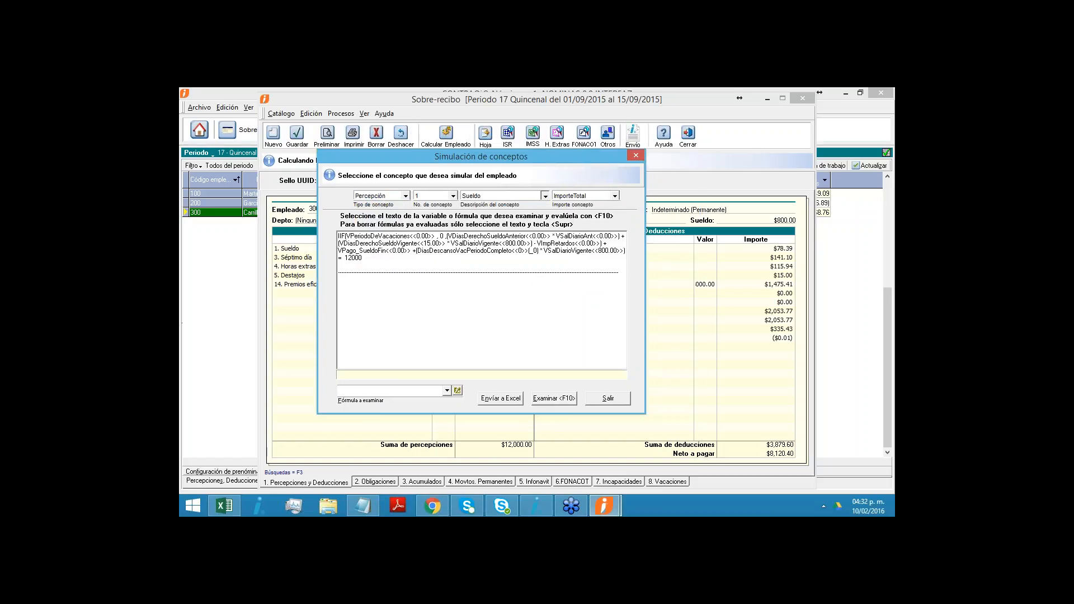
{"action": "left_click", "coordinate": [543, 196]}
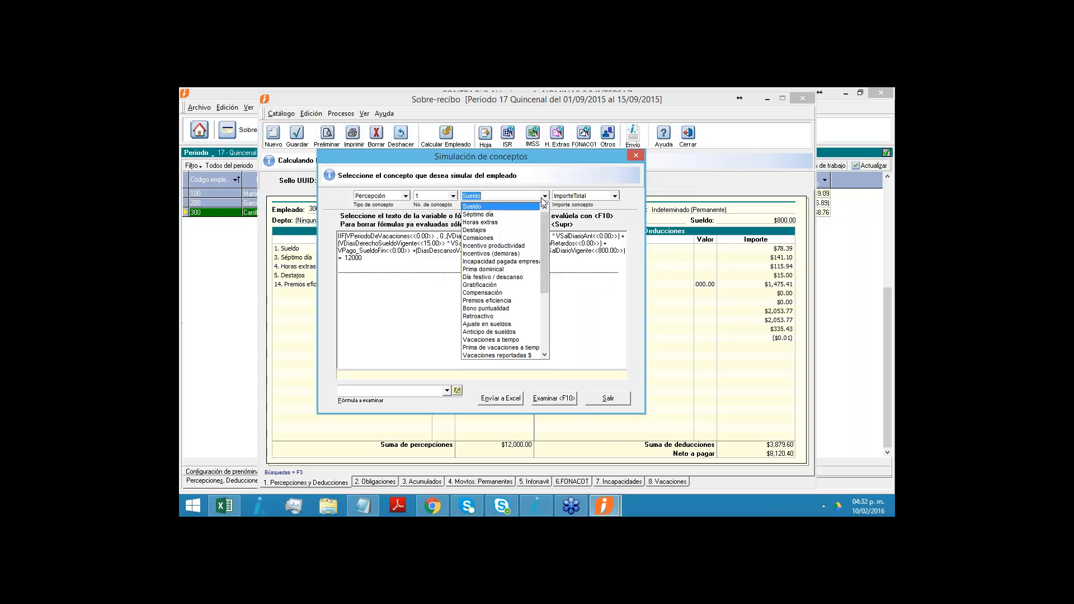
{"action": "left_click", "coordinate": [391, 197]}
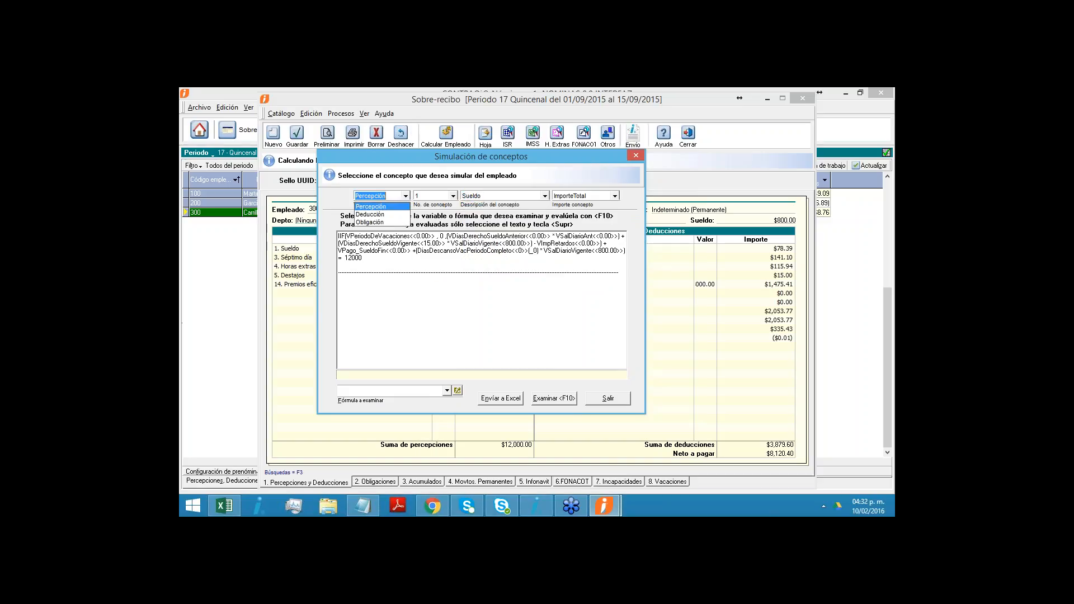
{"action": "left_click", "coordinate": [387, 216]}
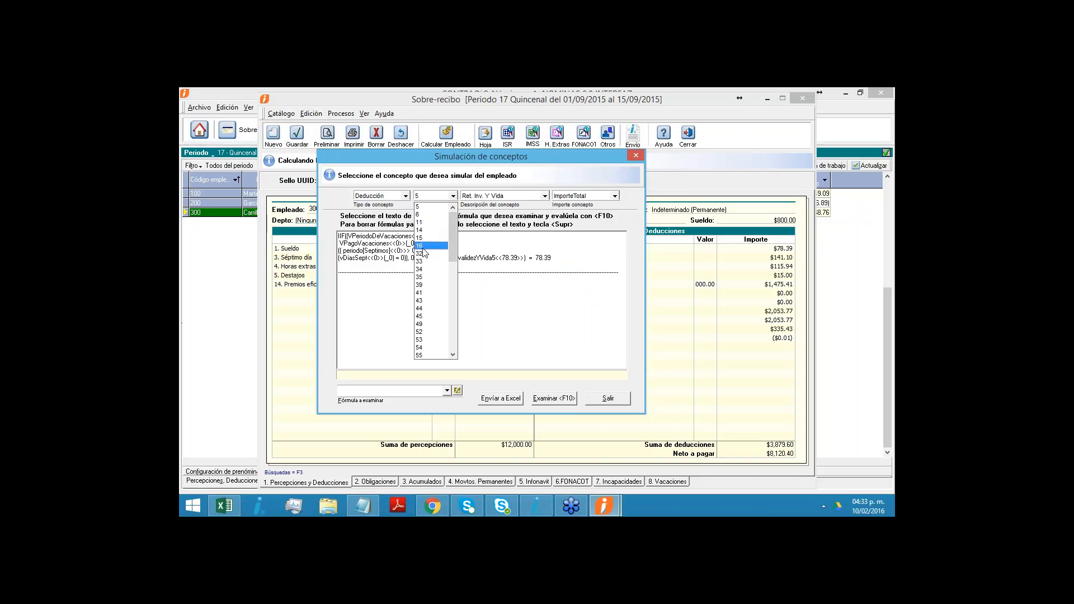
{"action": "left_click", "coordinate": [423, 247]}
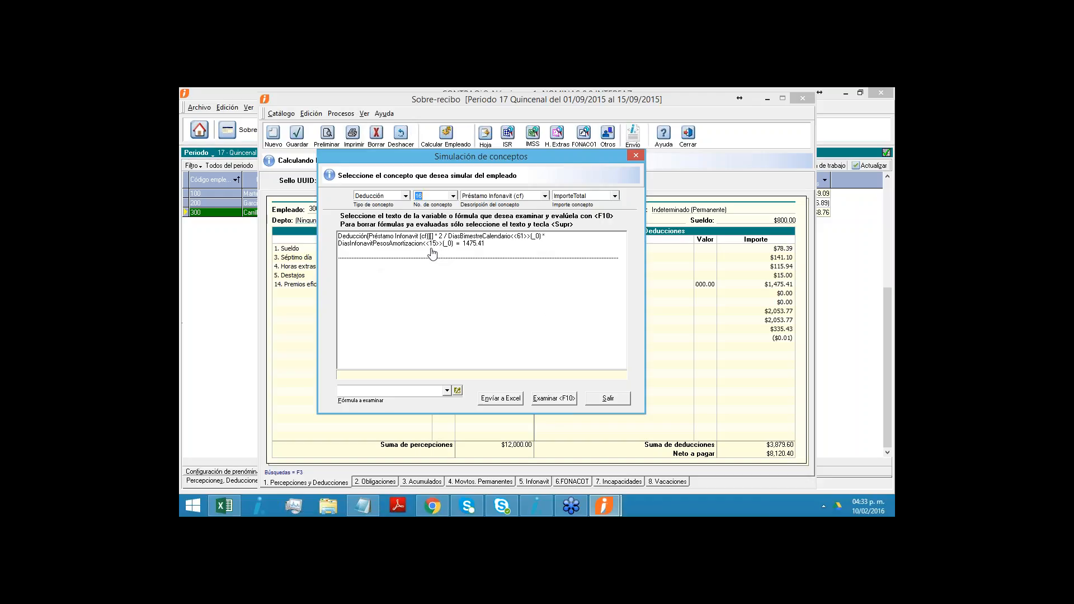
{"action": "left_click", "coordinate": [608, 398]}
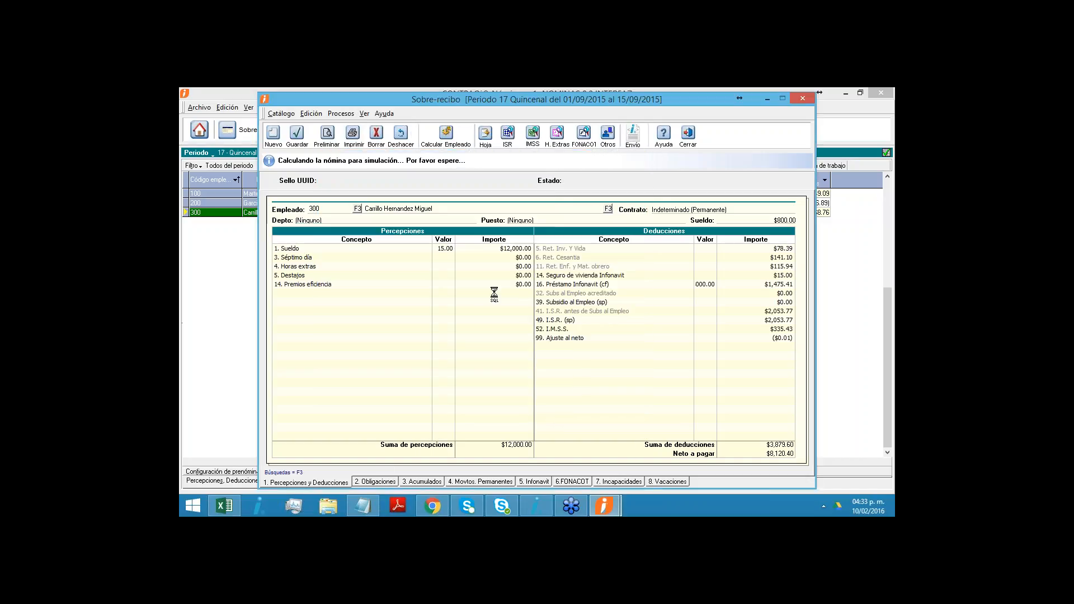
{"action": "left_click", "coordinate": [687, 141]}
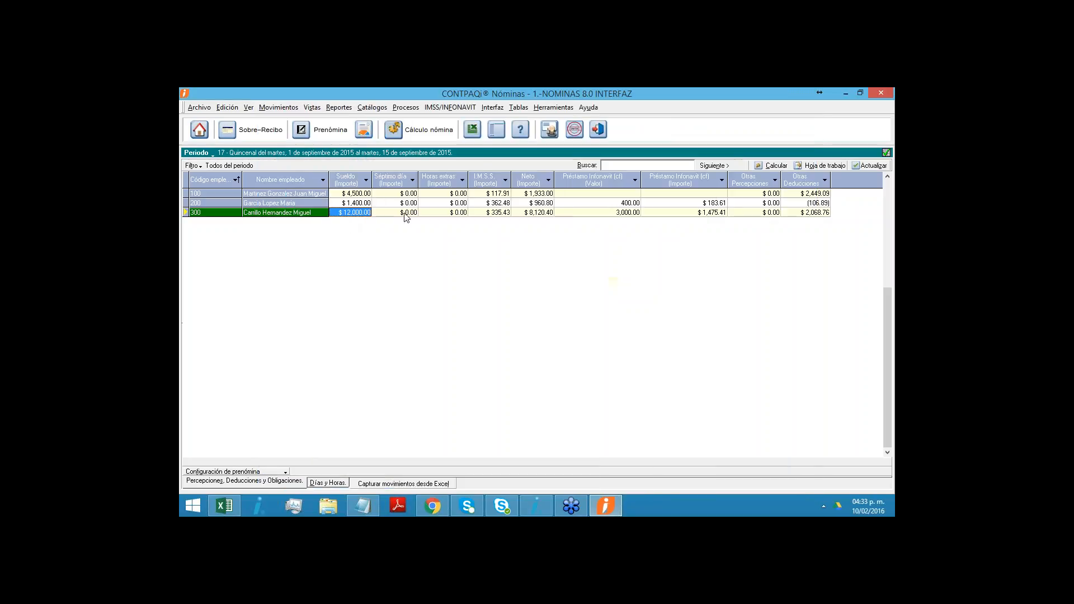
- Record one day of Faltas injustificadas (FINJ) for the third employee on 1 September 2015 in the Prenómina's days and hours
{"action": "left_click", "coordinate": [328, 482]}
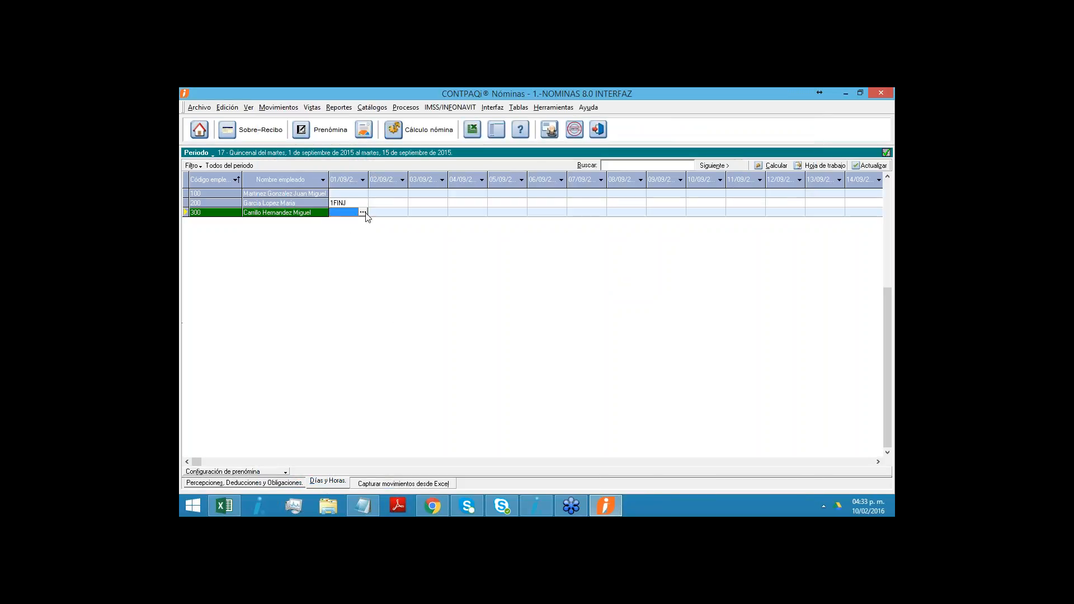
{"action": "left_click", "coordinate": [365, 213]}
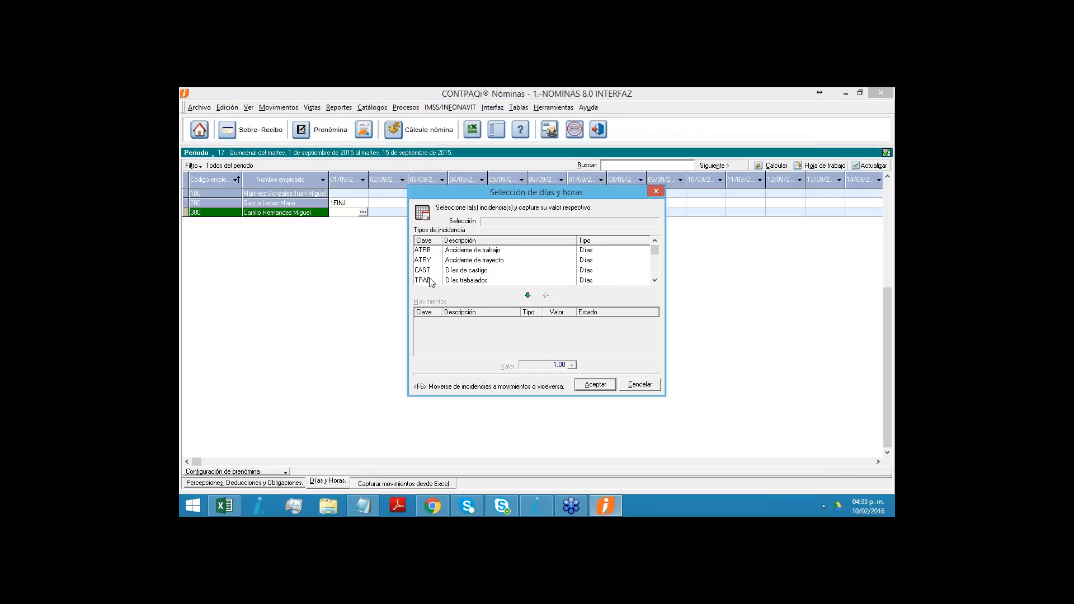
{"action": "key", "text": "h"}
{"action": "left_click", "coordinate": [454, 260]}
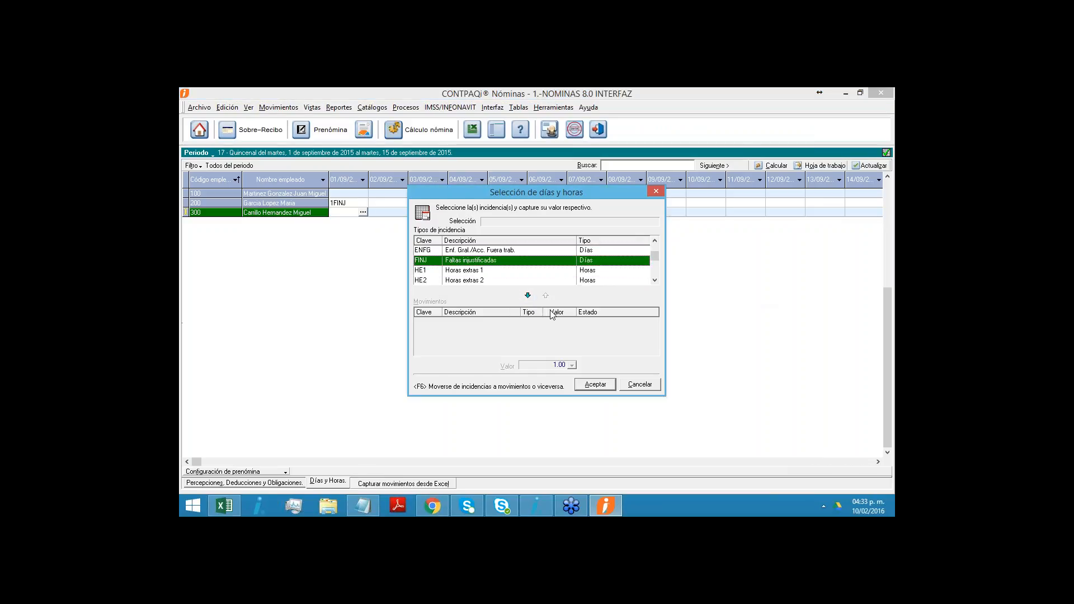
{"action": "left_click", "coordinate": [528, 296]}
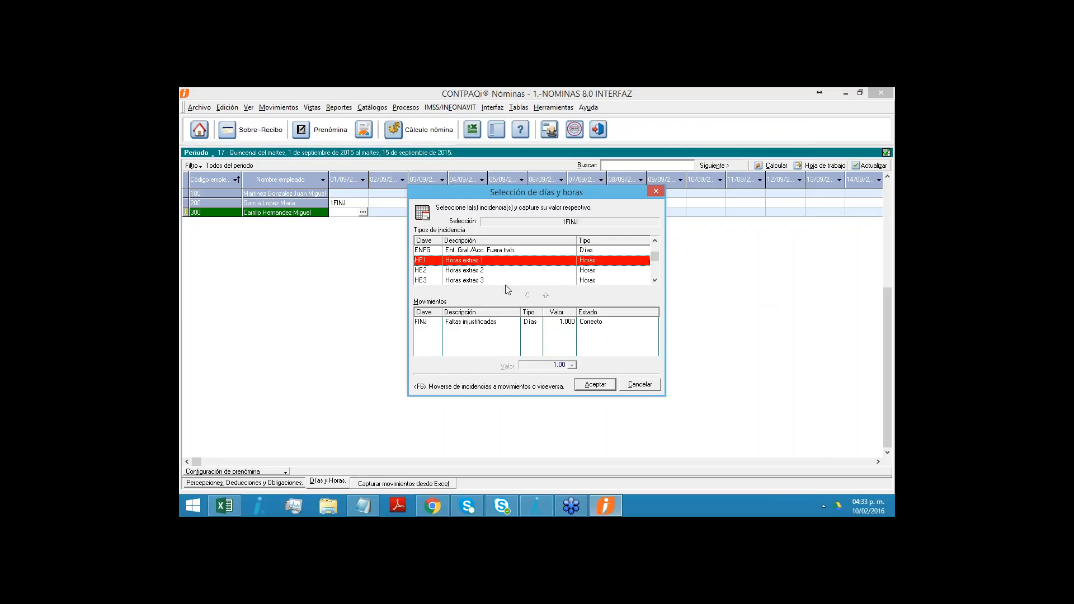
{"action": "left_click", "coordinate": [481, 322]}
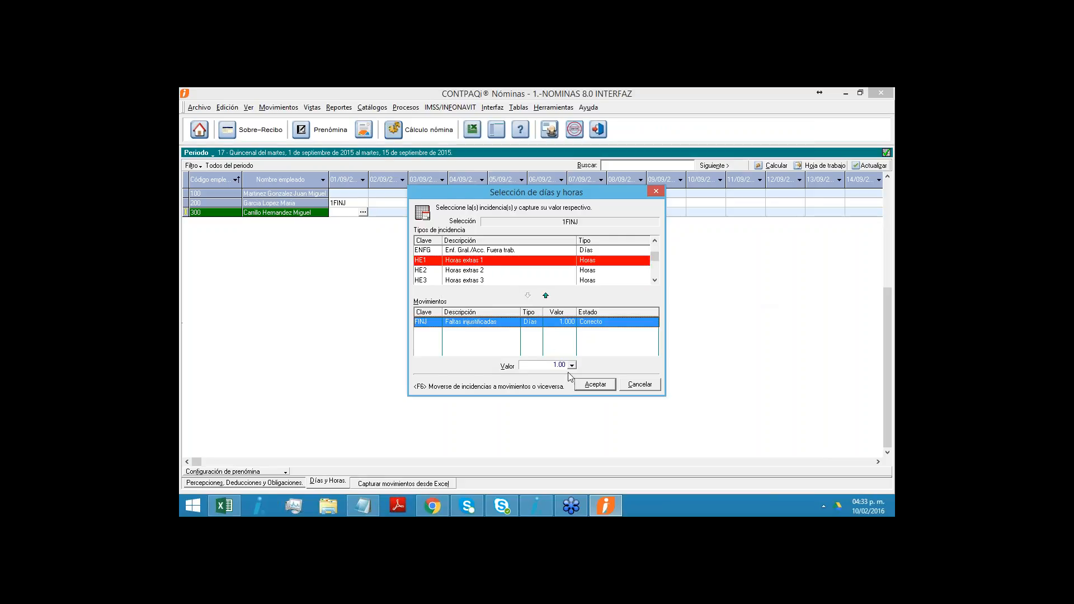
{"action": "left_click", "coordinate": [587, 386]}
{"action": "key", "text": "Right"}
{"action": "key", "text": "Right"}
{"action": "key", "text": "Right"}
{"action": "key", "text": "Right"}
{"action": "key", "text": "Right"}
{"action": "key", "text": "Right"}
{"action": "key", "text": "Right"}
{"action": "key", "text": "Right"}
{"action": "key", "text": "Right"}
{"action": "key", "text": "Right"}
{"action": "key", "text": "Right"}
{"action": "key", "text": "Right"}
{"action": "key", "text": "Right"}
{"action": "key", "text": "Right"}
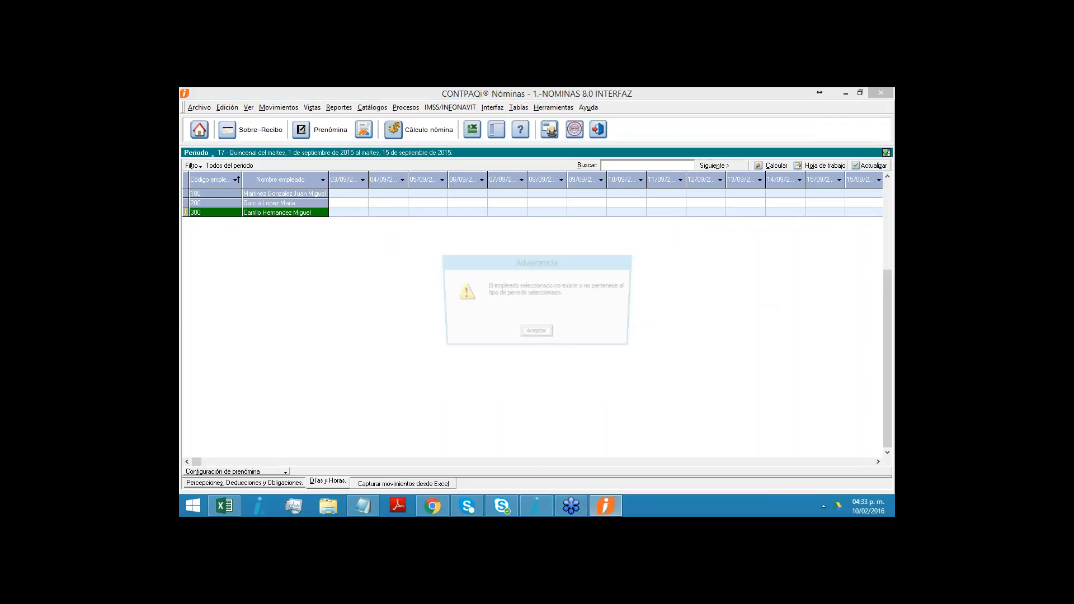
{"action": "left_click", "coordinate": [553, 338]}
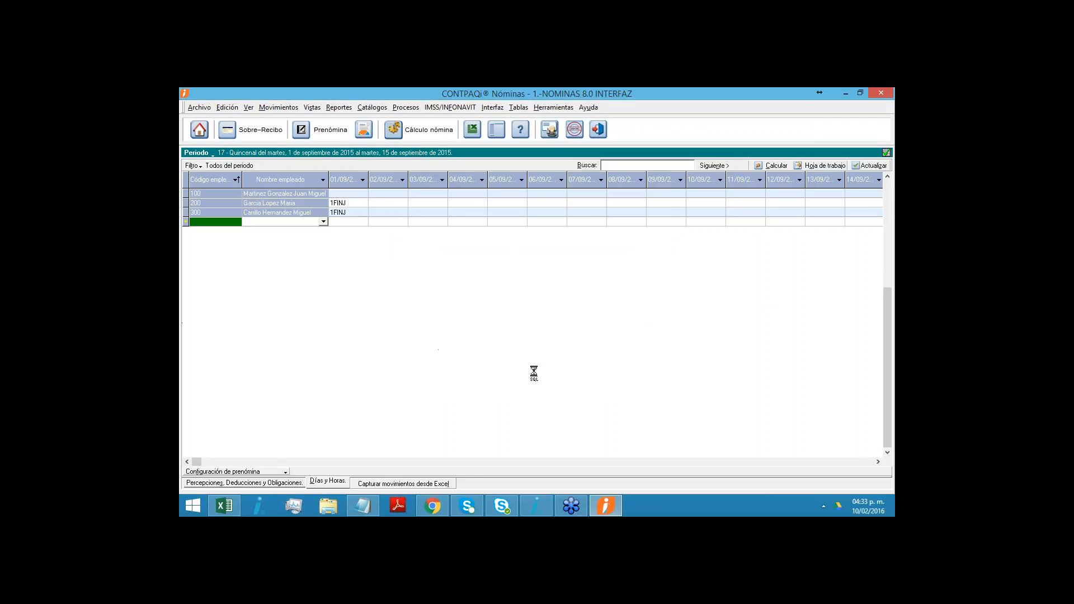
- Reopen the third employee's Sobre-recibo from the Prenómina's perceptions and deductions and recalculate the employee
{"action": "left_click", "coordinate": [270, 482]}
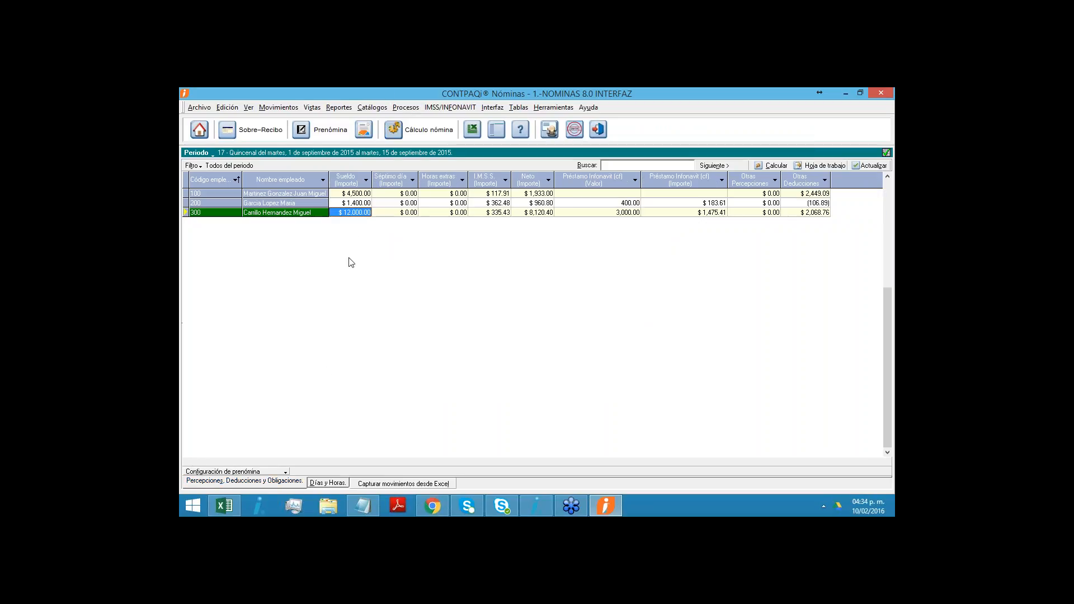
{"action": "right_click", "coordinate": [358, 211]}
{"action": "left_click", "coordinate": [379, 222]}
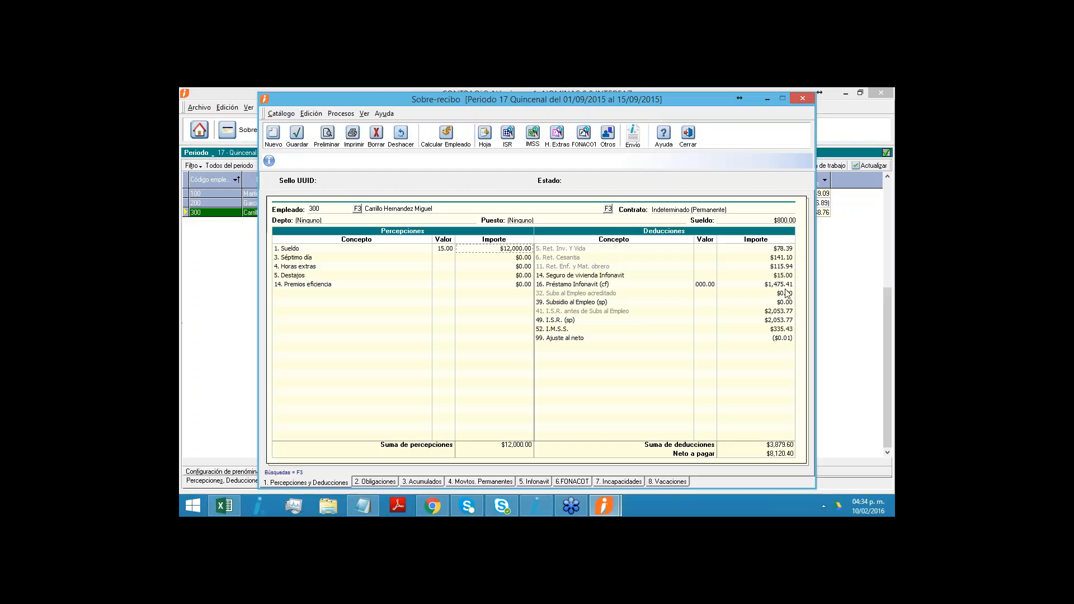
{"action": "left_click", "coordinate": [447, 135]}
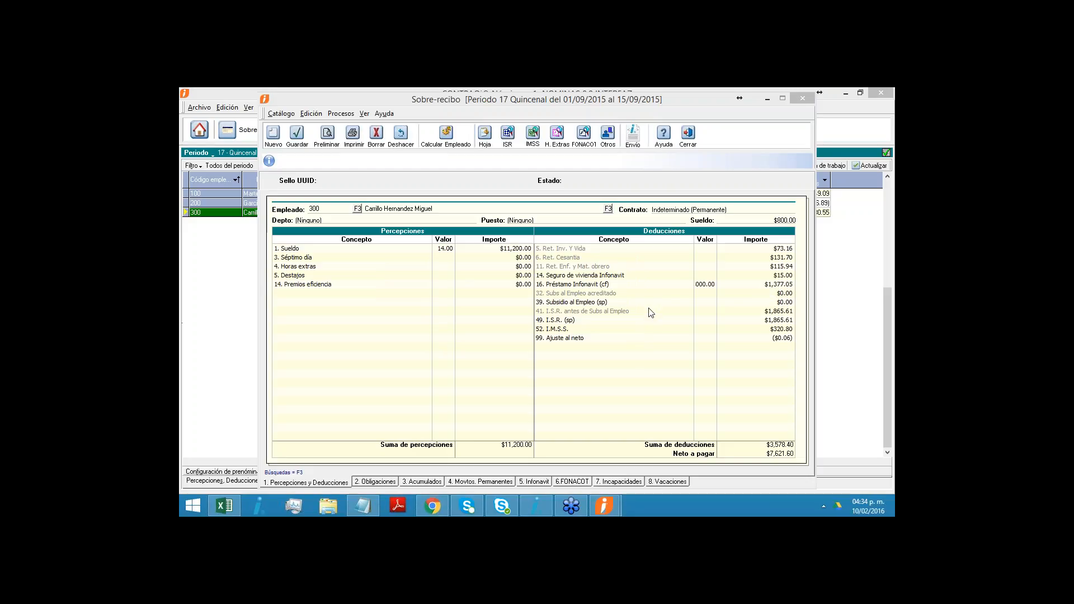
- Simulate deduction 16 Préstamo Infonavit (cf) with the absence applied, check the amortization days in its formula, and exit the simulation
{"action": "left_click", "coordinate": [485, 143]}
{"action": "left_click", "coordinate": [509, 307]}
{"action": "left_click", "coordinate": [571, 333]}
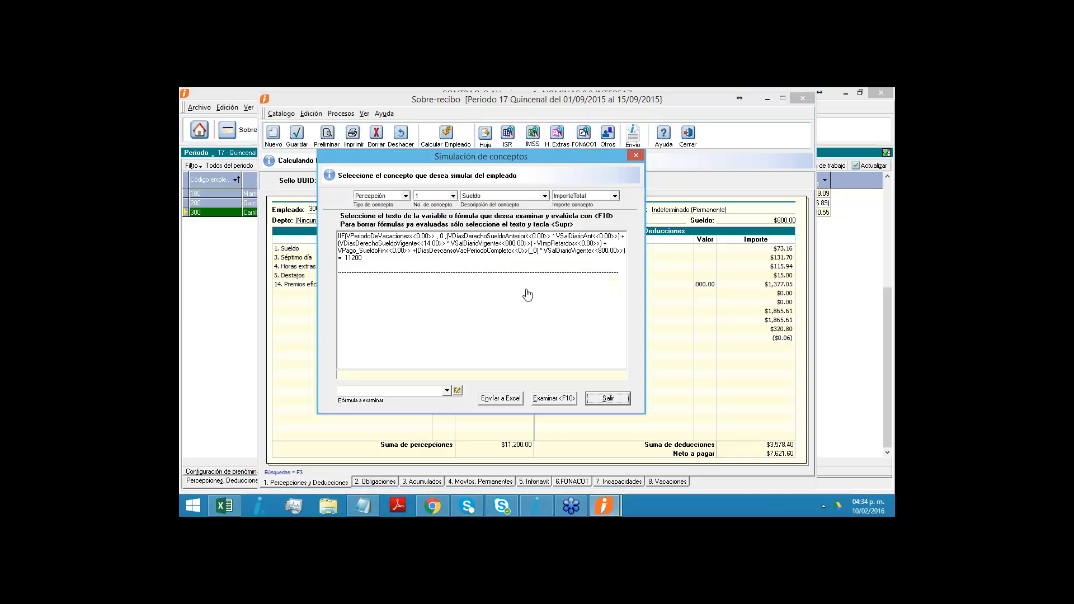
{"action": "left_click", "coordinate": [452, 195]}
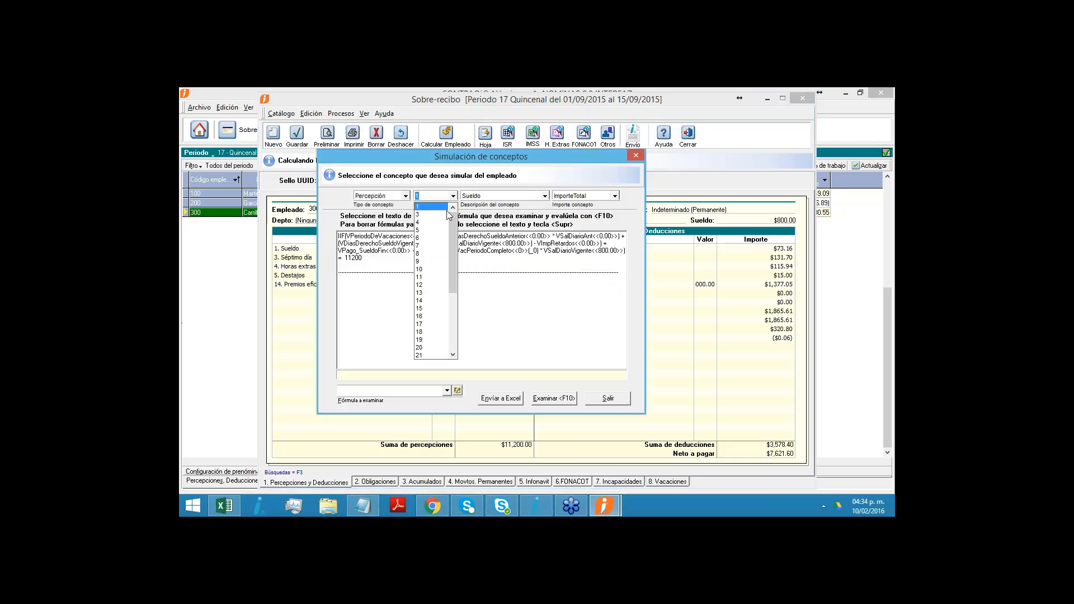
{"action": "left_click", "coordinate": [436, 210]}
{"action": "left_click", "coordinate": [406, 195]}
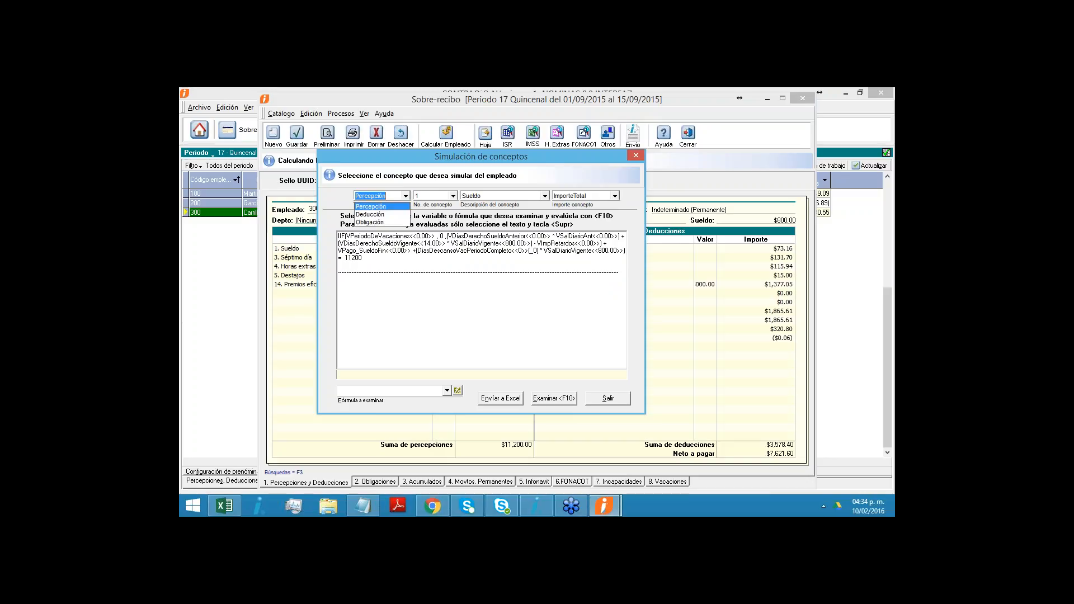
{"action": "left_click", "coordinate": [381, 218]}
{"action": "left_click", "coordinate": [452, 195]}
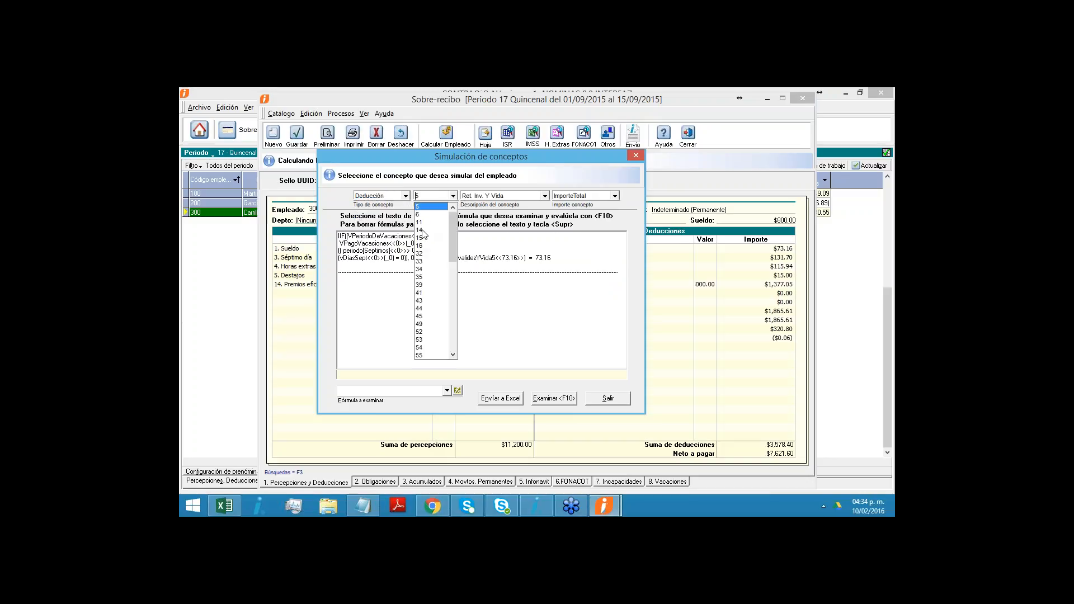
{"action": "left_click", "coordinate": [422, 246]}
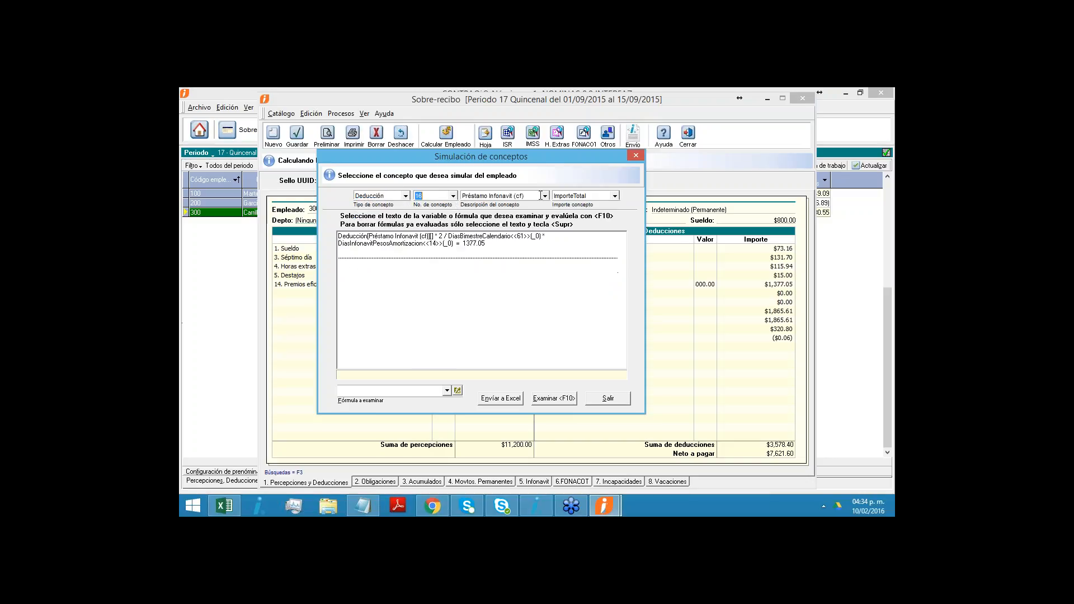
{"action": "left_click", "coordinate": [545, 196]}
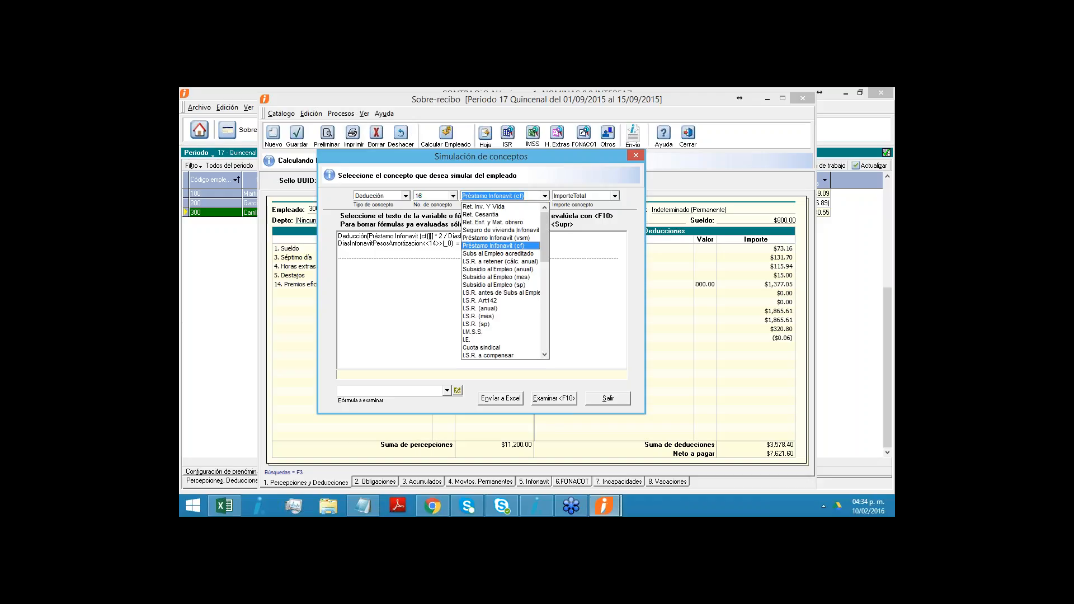
{"action": "left_click", "coordinate": [545, 197]}
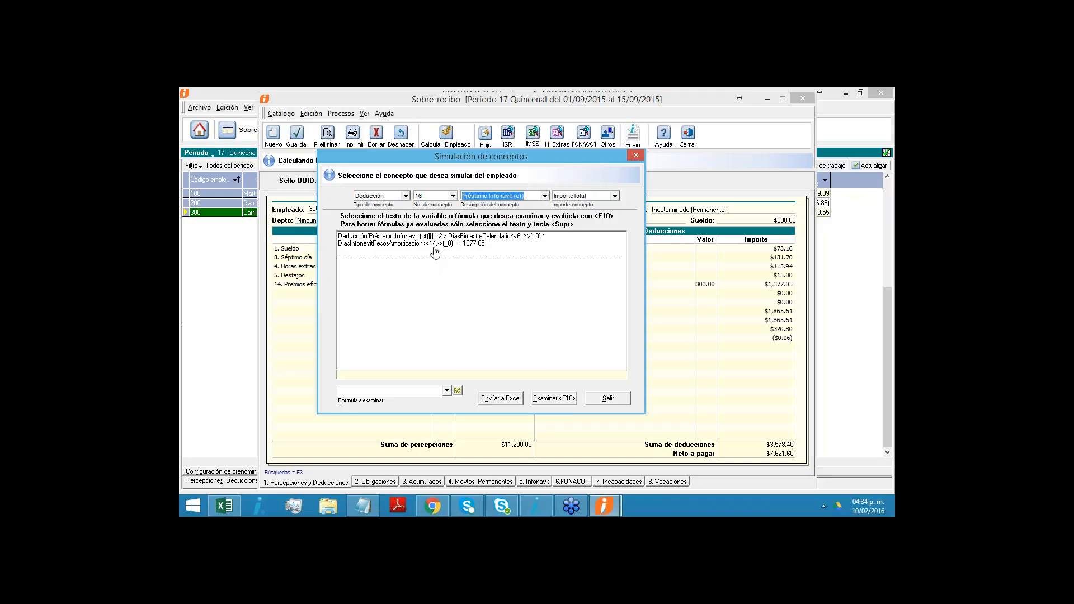
{"action": "left_click_drag", "start_coordinate": [436, 245], "coordinate": [433, 244]}
{"action": "left_click", "coordinate": [490, 247]}
{"action": "left_click", "coordinate": [609, 399]}
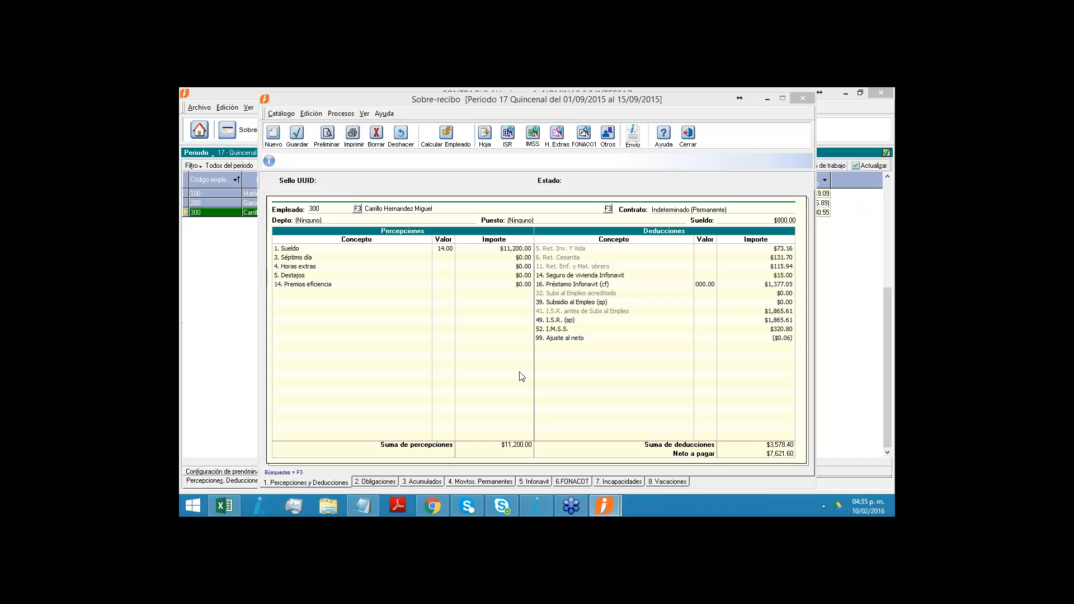
- Start a new INFONAVIT credit for the third employee with type Movto. Permanente (concepto D-59), and close the Sobre-recibo without saving
{"action": "left_click", "coordinate": [529, 482]}
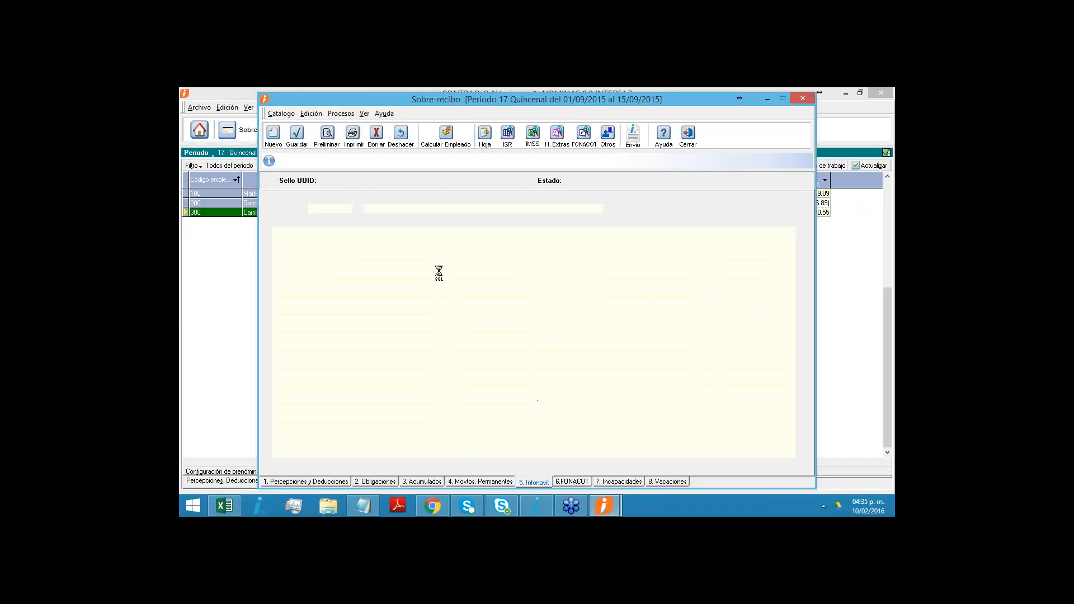
{"action": "left_click", "coordinate": [273, 138]}
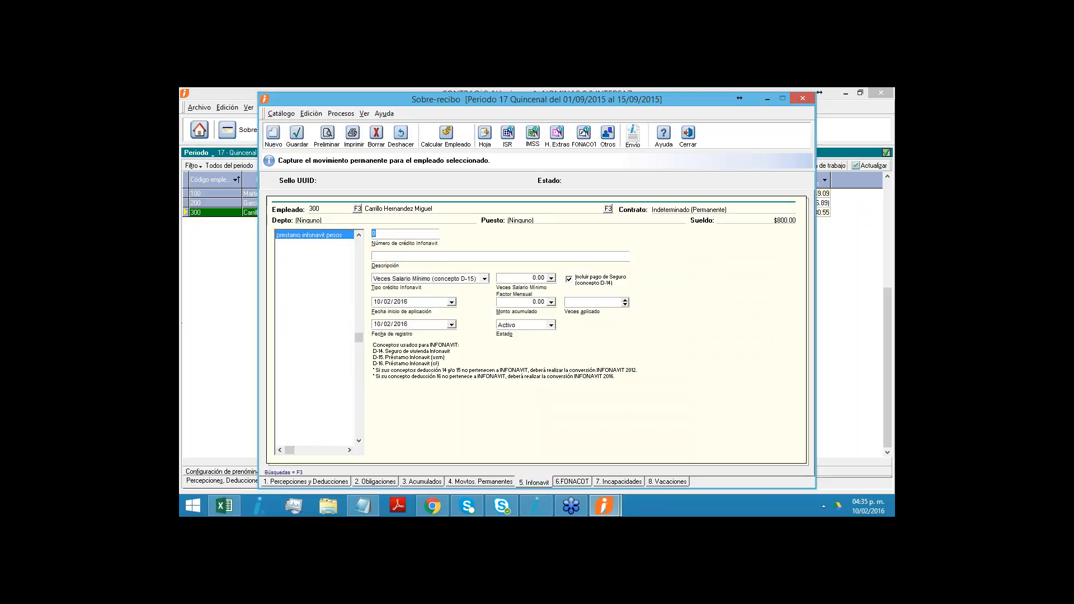
{"action": "left_click", "coordinate": [484, 278]}
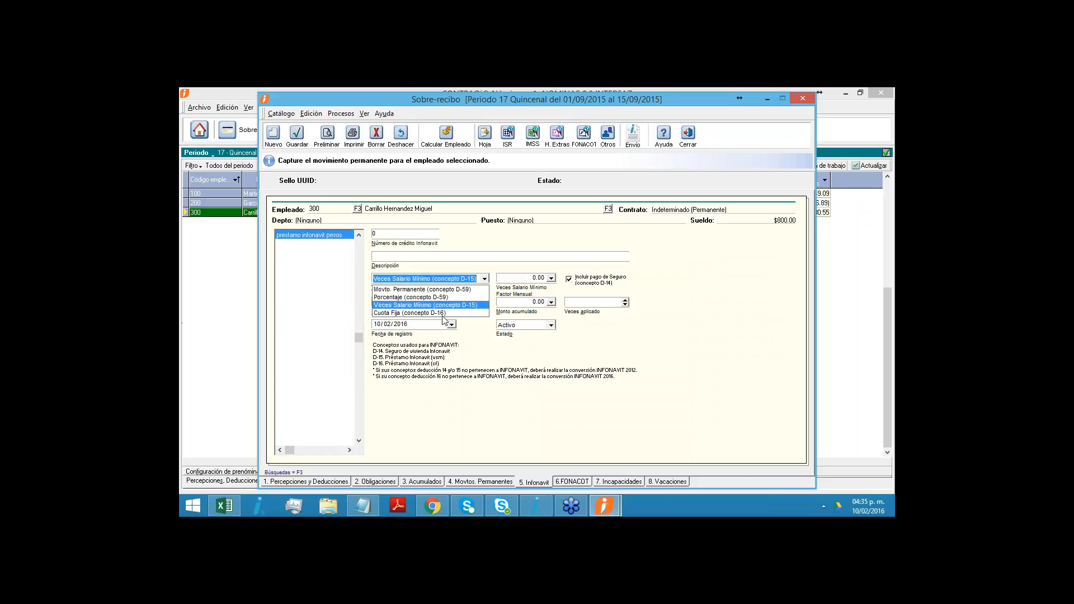
{"action": "left_click", "coordinate": [423, 290]}
{"action": "left_click", "coordinate": [520, 278]}
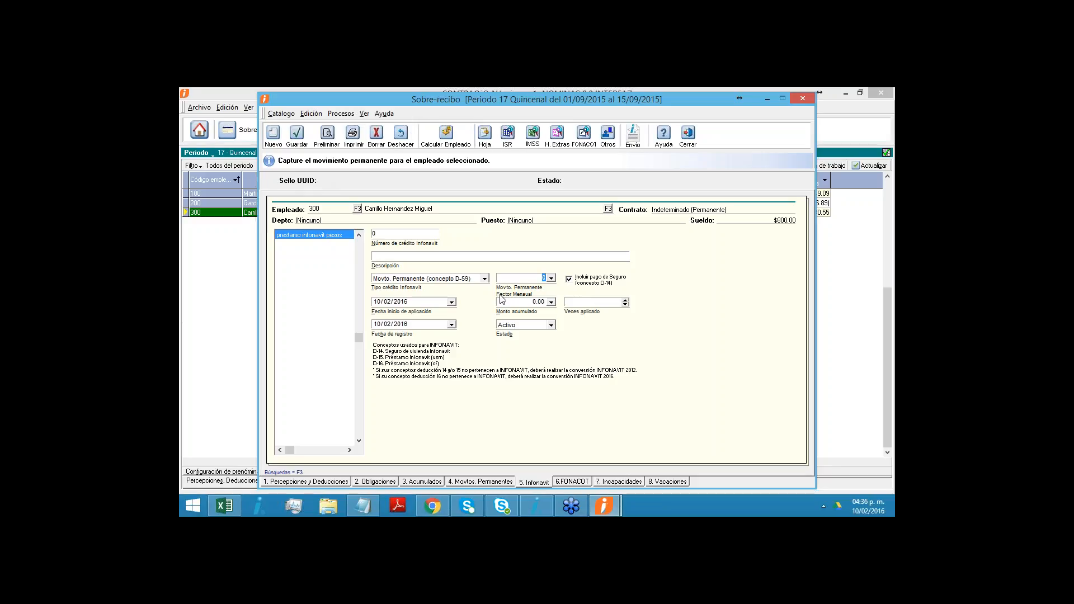
{"action": "key", "text": "Tab"}
{"action": "left_click", "coordinate": [688, 134]}
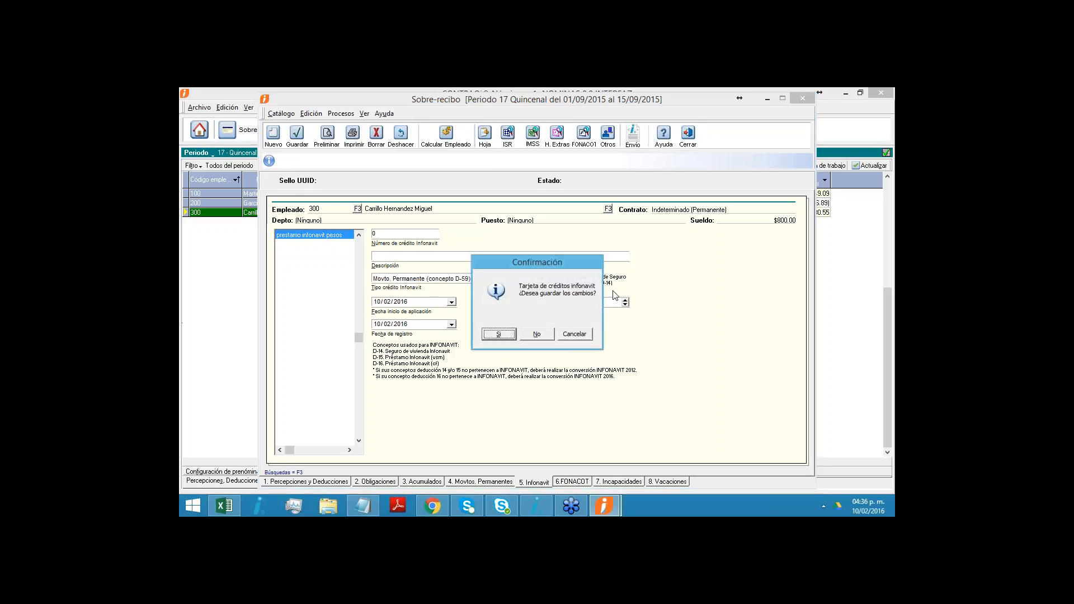
{"action": "left_click", "coordinate": [537, 334]}
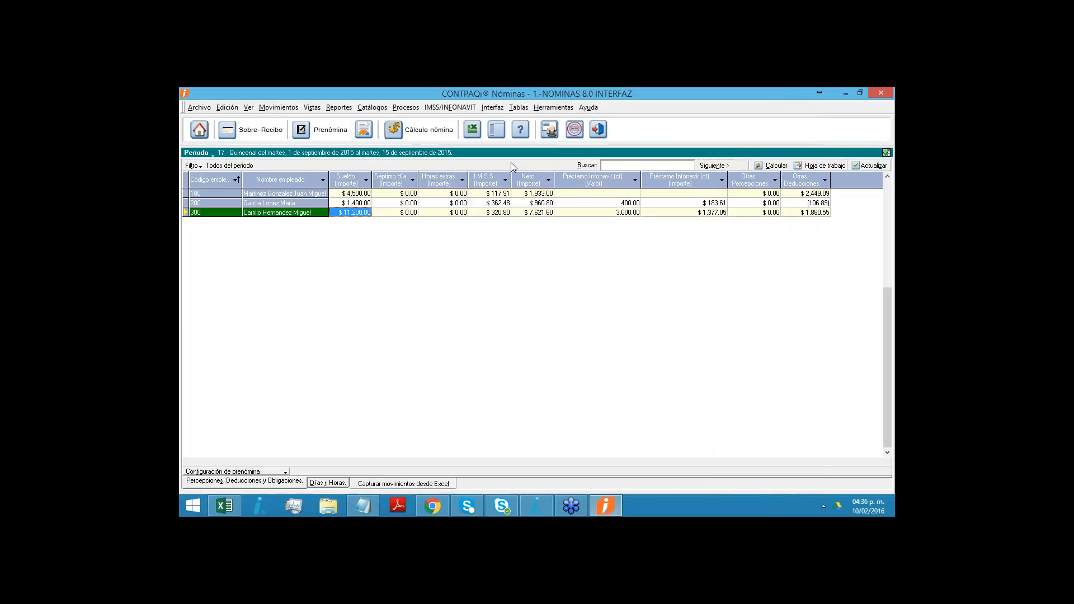
- Open the SUA Liquidación Bimestral Retiro/Cesantía/INFONAVIT report and set its bimestre to Julio-Agosto
{"action": "left_click", "coordinate": [493, 107]}
{"action": "mouse_move", "coordinate": [455, 109]}
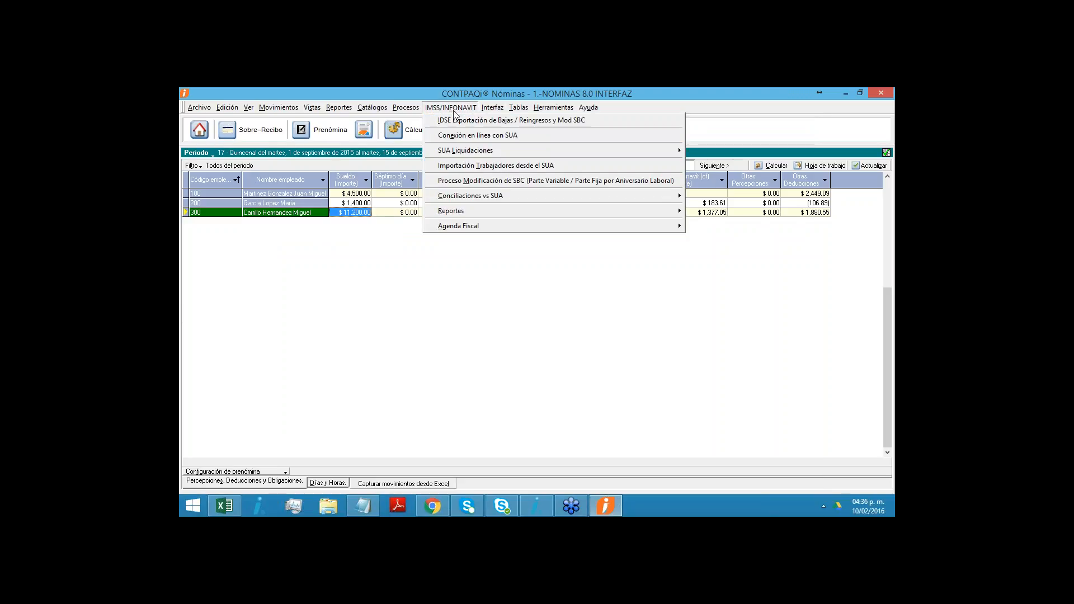
{"action": "mouse_move", "coordinate": [463, 150]}
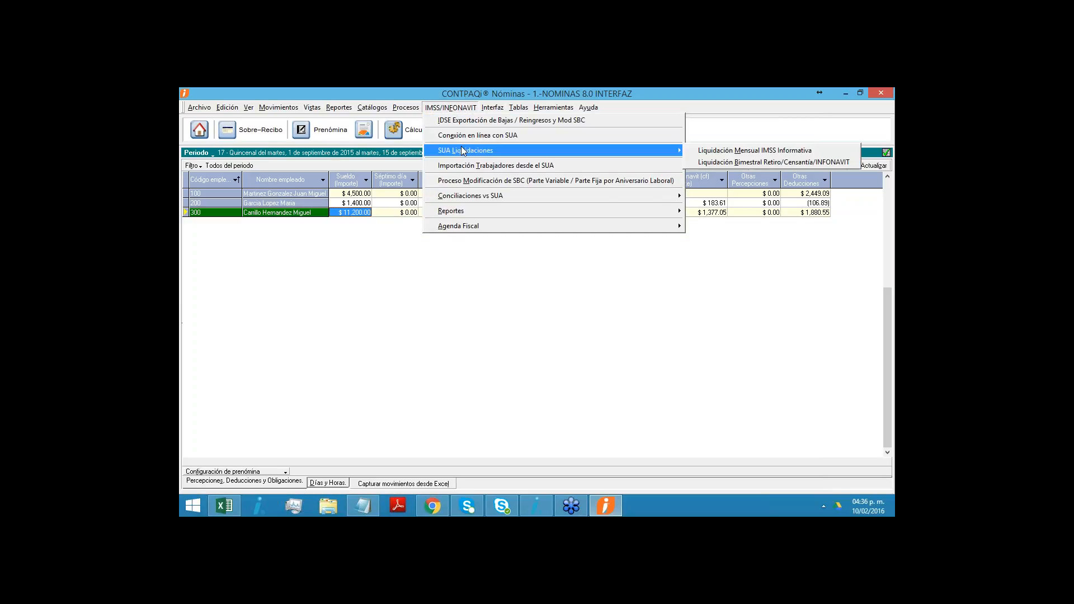
{"action": "left_click", "coordinate": [706, 163]}
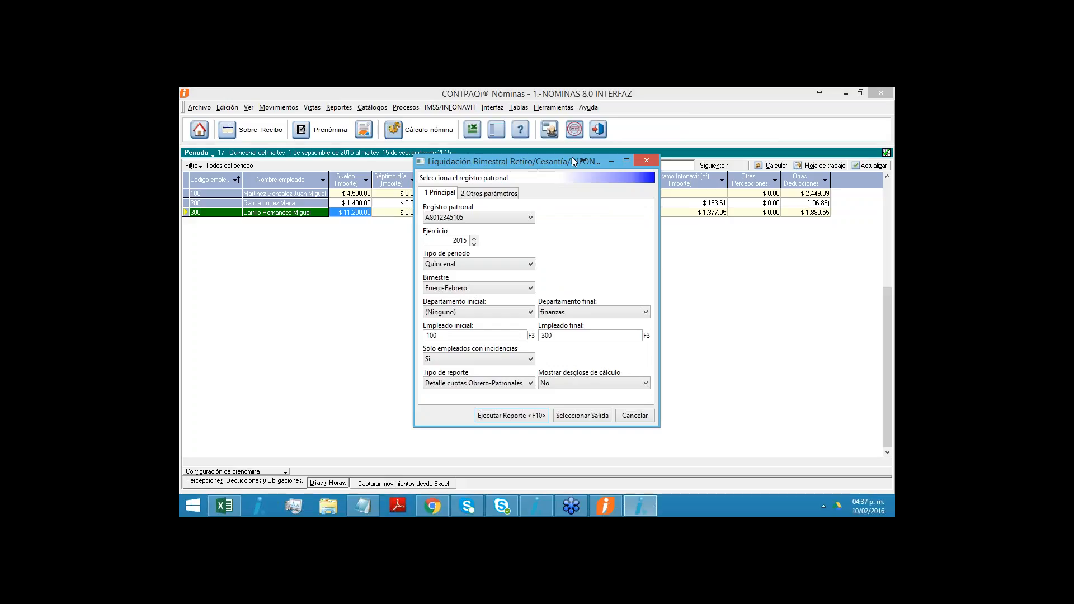
{"action": "left_click", "coordinate": [482, 289]}
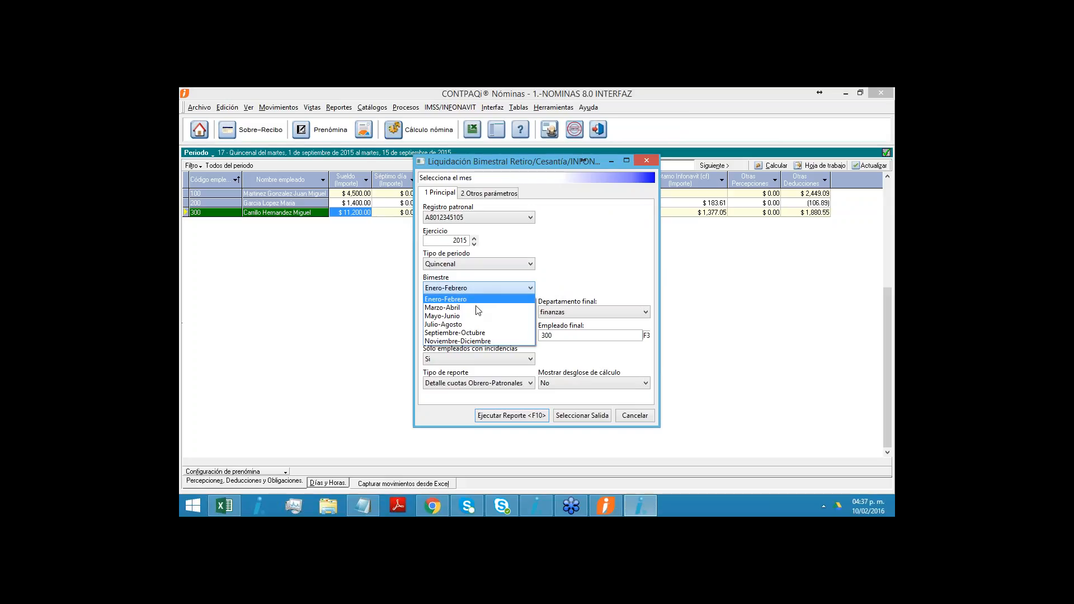
{"action": "left_click", "coordinate": [468, 326]}
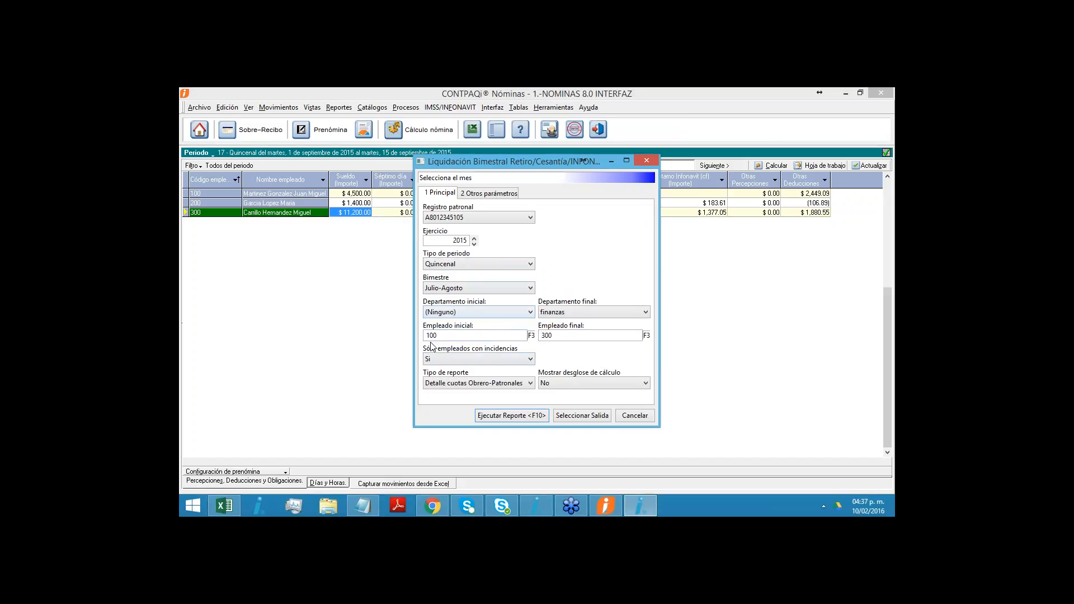
- Set Sólo empleados con incidencias to No and the report type to Cédula de Determinación, run the report, and close its parameters
{"action": "left_click", "coordinate": [477, 358]}
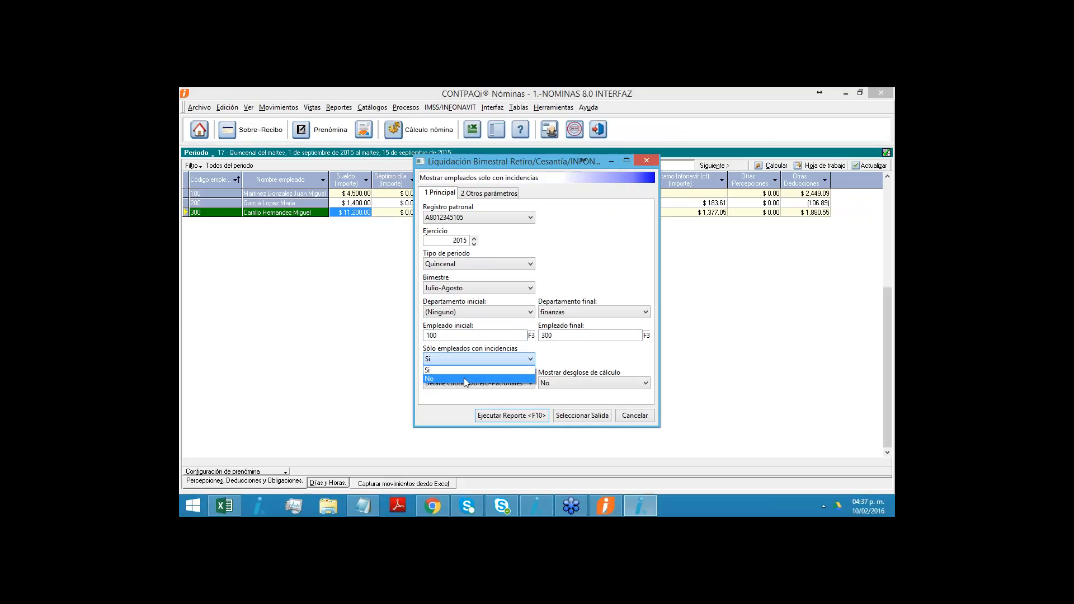
{"action": "left_click", "coordinate": [465, 379]}
{"action": "left_click", "coordinate": [490, 382]}
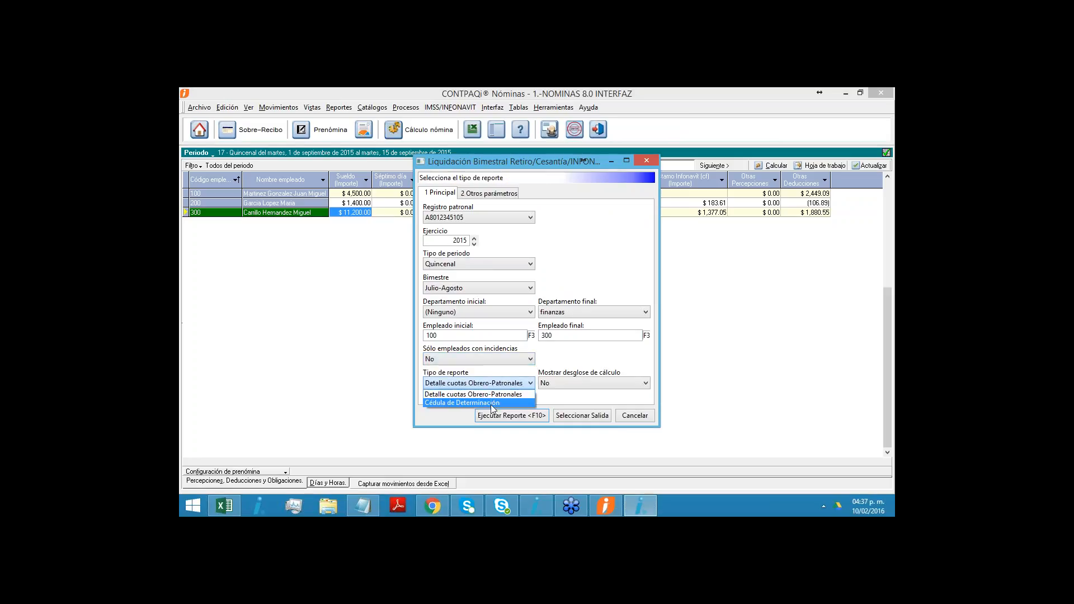
{"action": "left_click", "coordinate": [492, 404]}
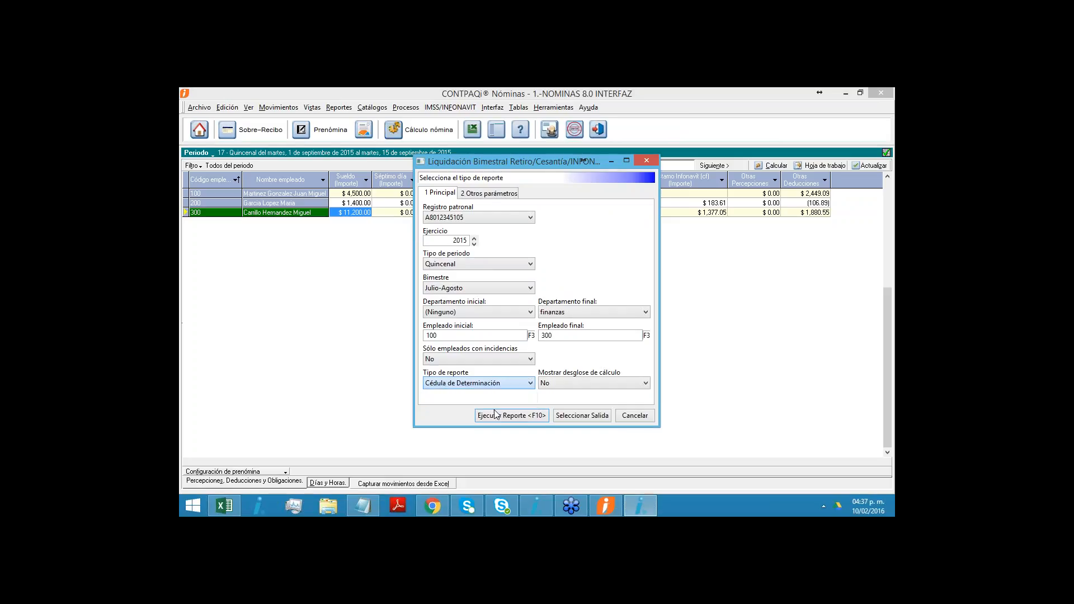
{"action": "left_click", "coordinate": [502, 416]}
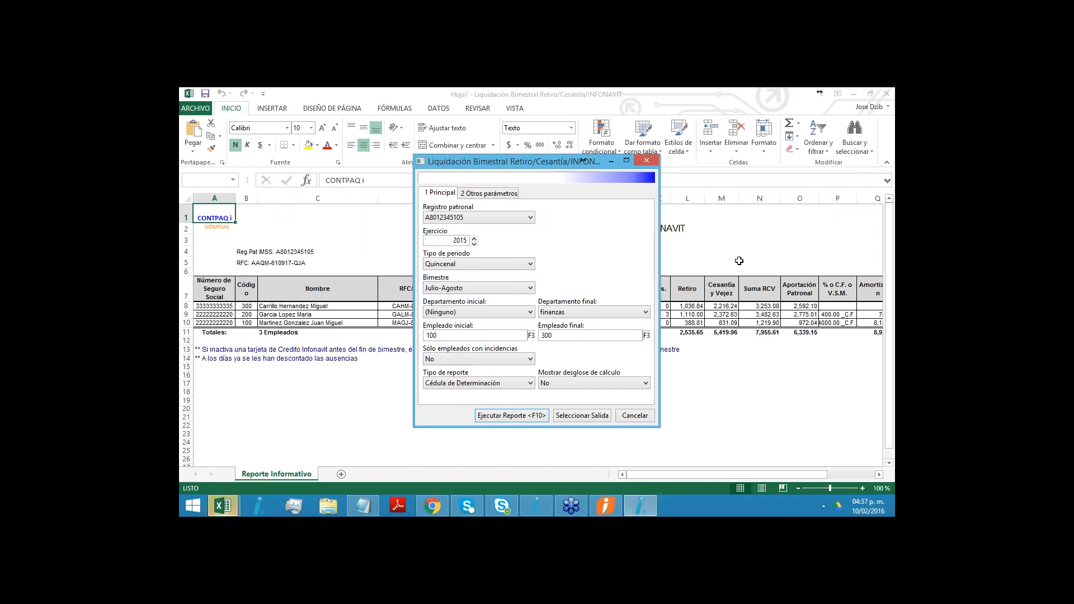
{"action": "left_click", "coordinate": [646, 161]}
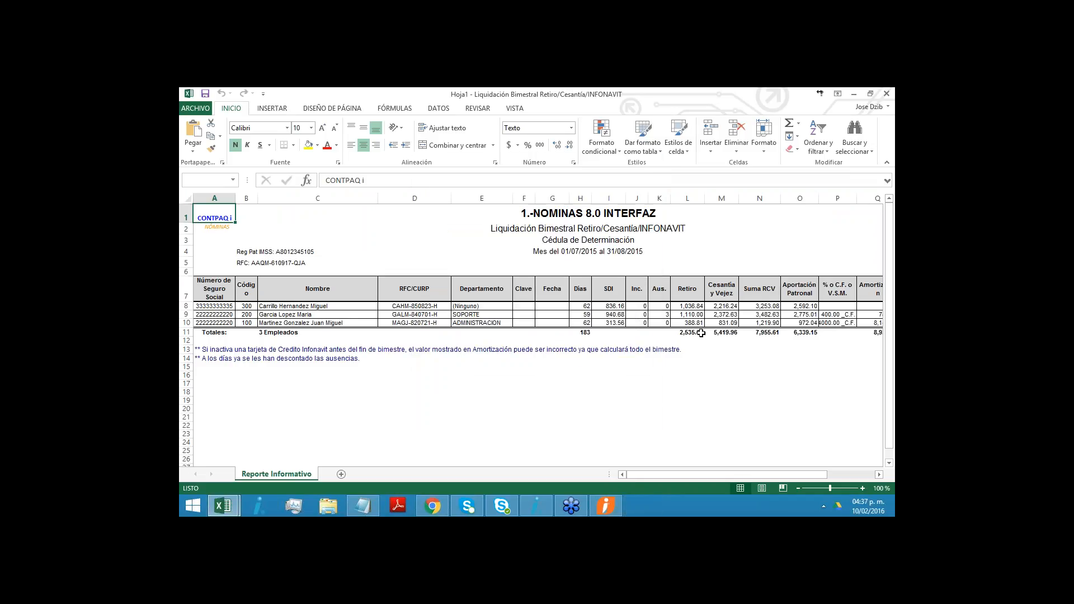
- Examine the employee rows of the Cédula de Determinación, including their credit values and INFONAVIT amounts
{"action": "mouse_move", "coordinate": [713, 473]}
{"action": "left_mouse_down"}
{"action": "mouse_move", "coordinate": [727, 474]}
{"action": "mouse_move", "coordinate": [713, 475]}
{"action": "left_mouse_up"}
{"action": "left_click_drag", "start_coordinate": [215, 314], "coordinate": [732, 326]}
{"action": "left_click_drag", "start_coordinate": [715, 476], "coordinate": [761, 473]}
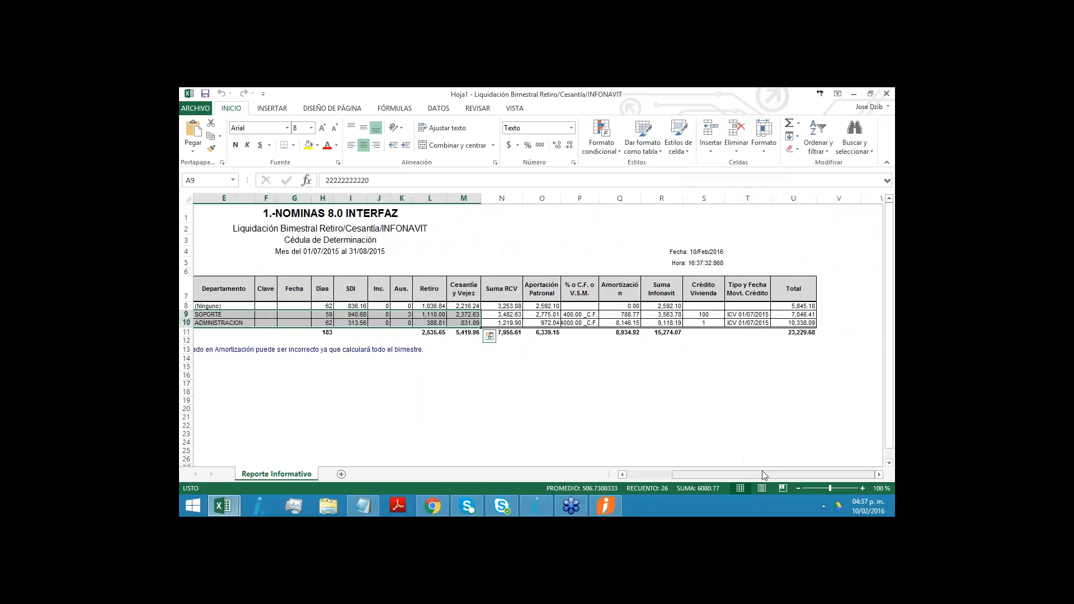
{"action": "left_click", "coordinate": [669, 396]}
{"action": "left_click", "coordinate": [576, 315]}
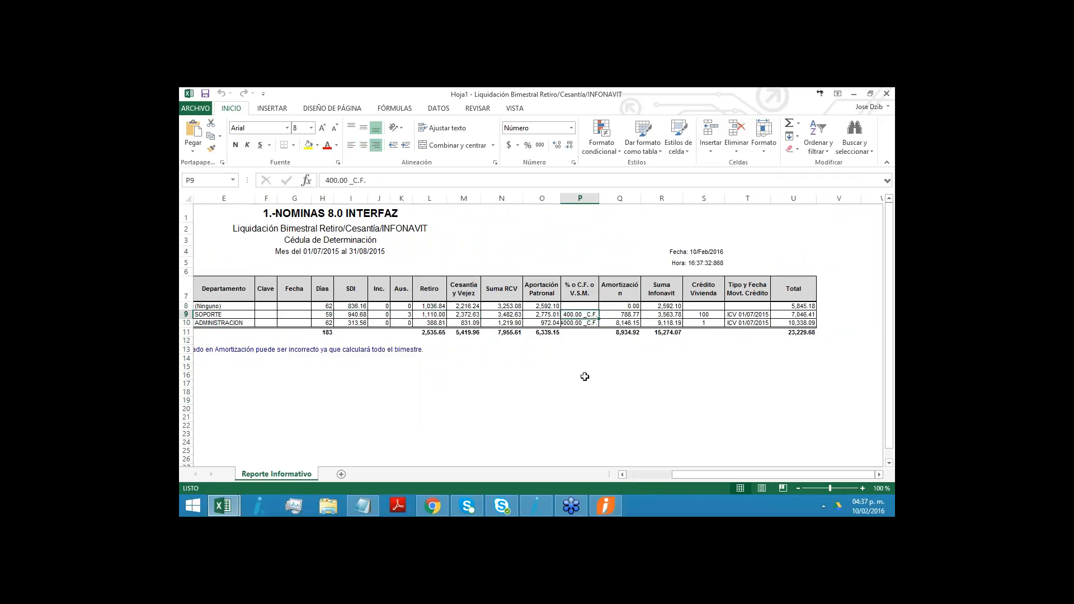
{"action": "left_click", "coordinate": [573, 324]}
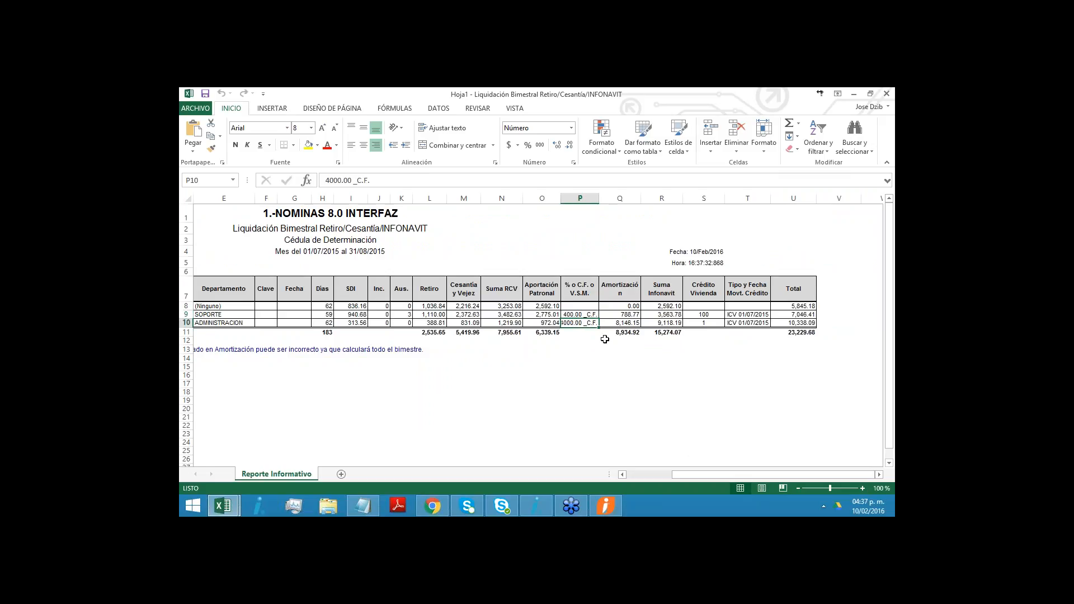
{"action": "left_click_drag", "start_coordinate": [574, 314], "coordinate": [579, 325]}
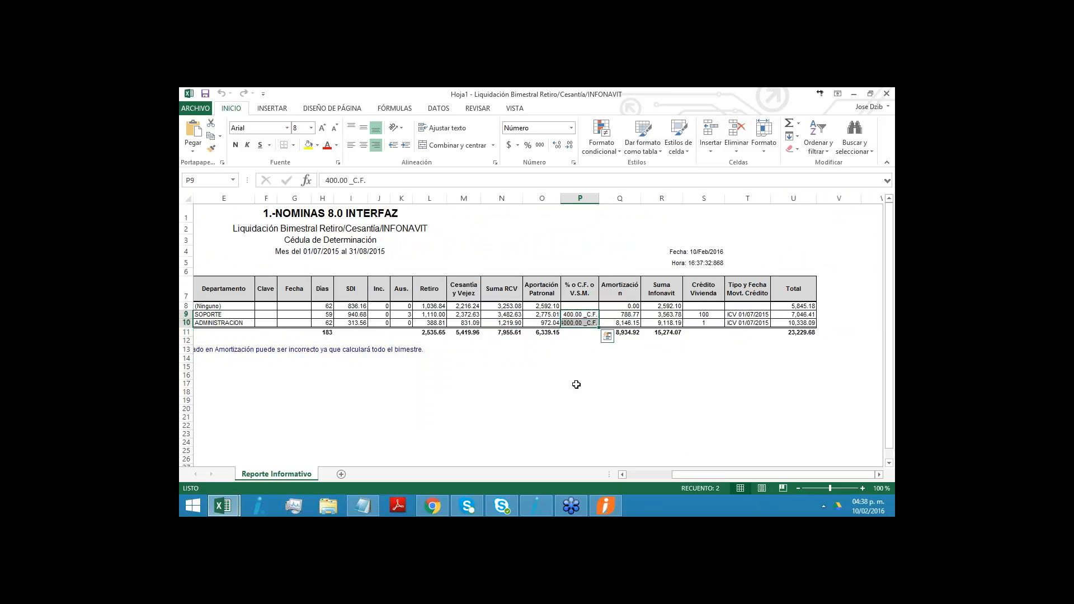
- Check the % o C.F. o V.S.M. column heading against the fixed-quota values of the two employees with credits
{"action": "left_click", "coordinate": [573, 296]}
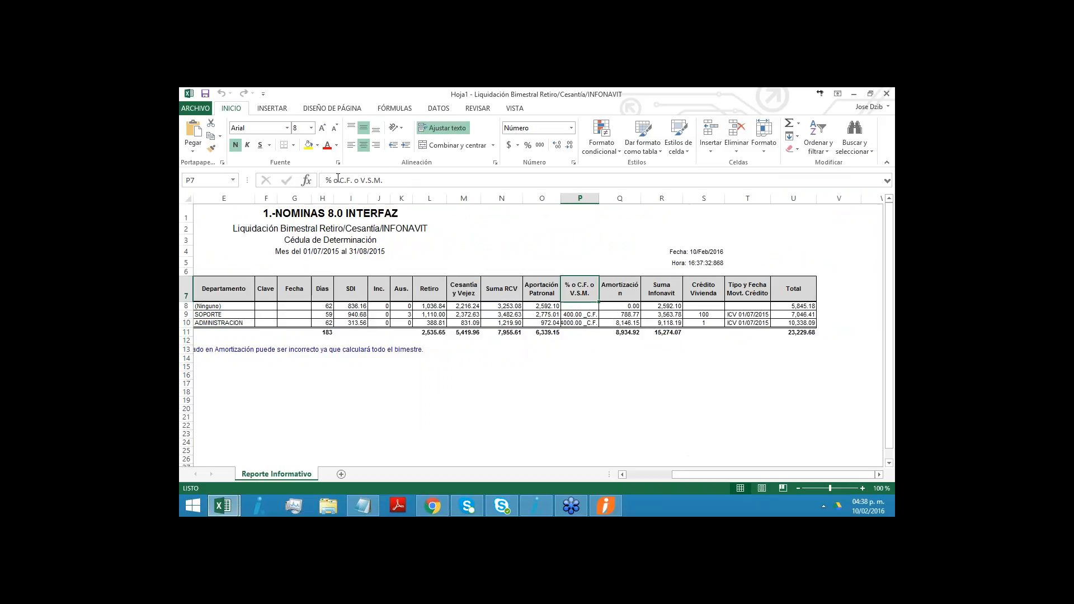
{"action": "left_click", "coordinate": [407, 176]}
{"action": "left_click", "coordinate": [588, 341]}
{"action": "left_click", "coordinate": [579, 316]}
{"action": "left_click_drag", "start_coordinate": [579, 316], "coordinate": [582, 322]}
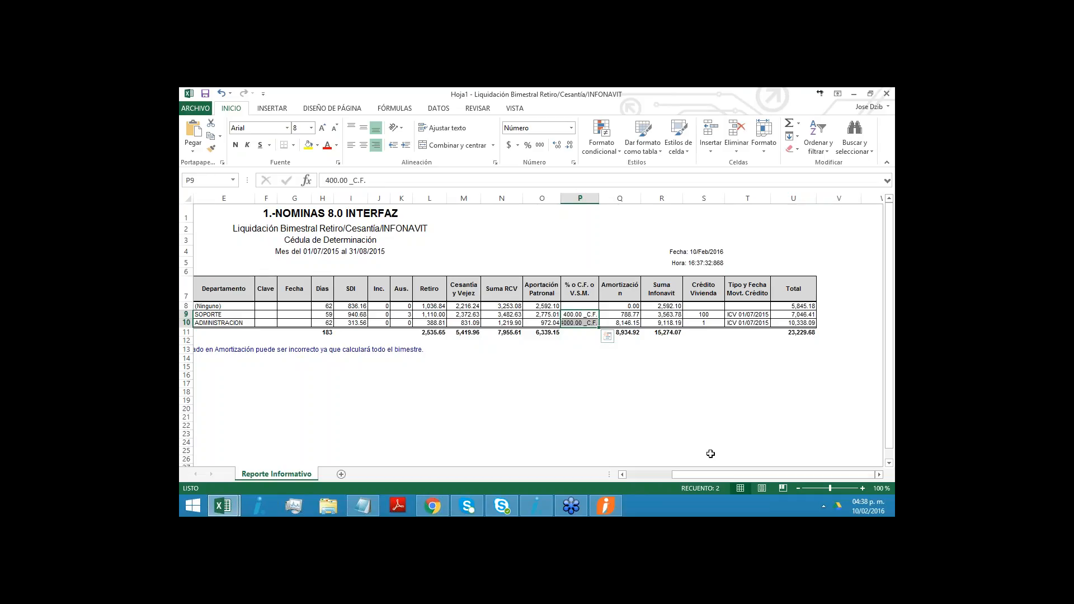
{"action": "mouse_move", "coordinate": [728, 476]}
{"action": "left_mouse_down"}
{"action": "mouse_move", "coordinate": [699, 465]}
{"action": "mouse_move", "coordinate": [741, 473]}
{"action": "left_mouse_up"}
{"action": "left_click", "coordinate": [591, 349]}
{"action": "left_click", "coordinate": [587, 315]}
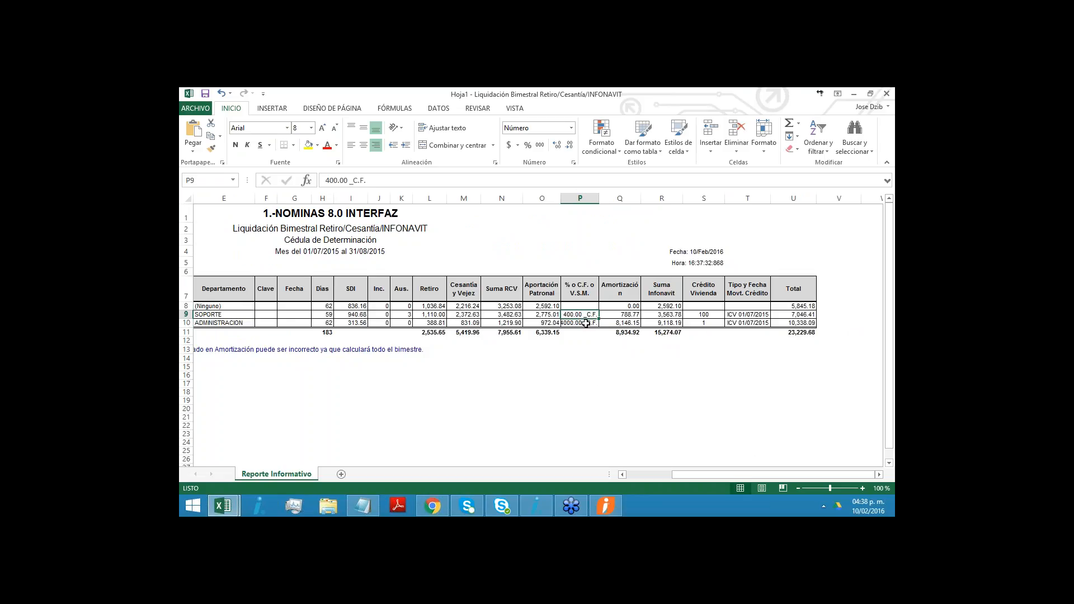
{"action": "left_click", "coordinate": [585, 323]}
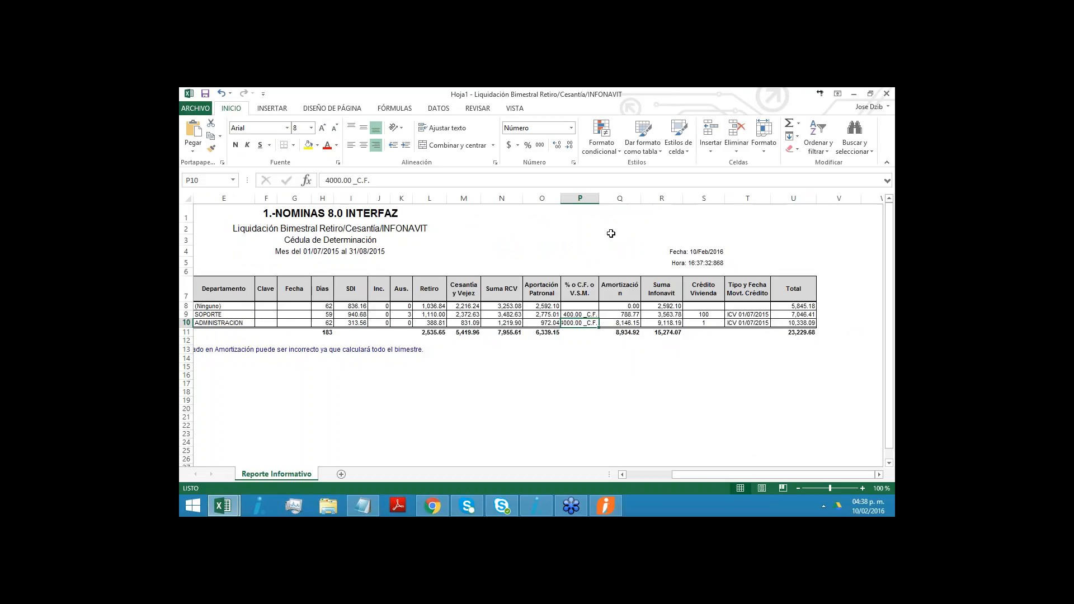
{"action": "left_click", "coordinate": [587, 366]}
{"action": "left_click", "coordinate": [577, 324]}
- Leave the Excel report and exit CONTPAQi Nóminas
{"action": "left_click", "coordinate": [886, 93]}
{"action": "left_click", "coordinate": [547, 302]}
{"action": "left_click", "coordinate": [599, 134]}
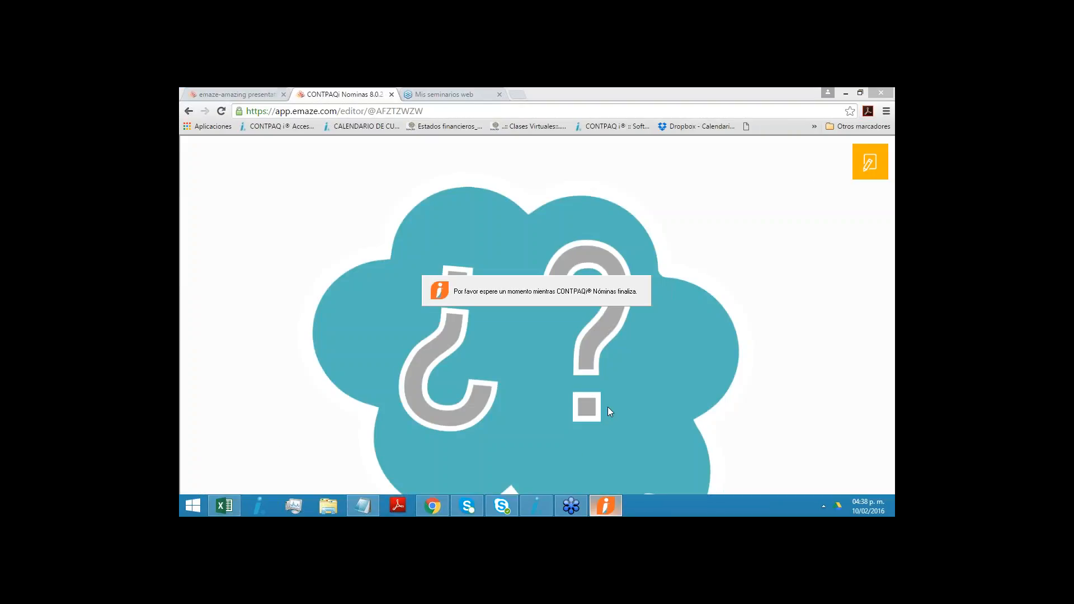
- Open the CONTPAQi Nóminas application configuration, set Instancia SQL to SQLEXPREES, and select the contents of the Clave field
{"action": "left_click", "coordinate": [191, 508]}
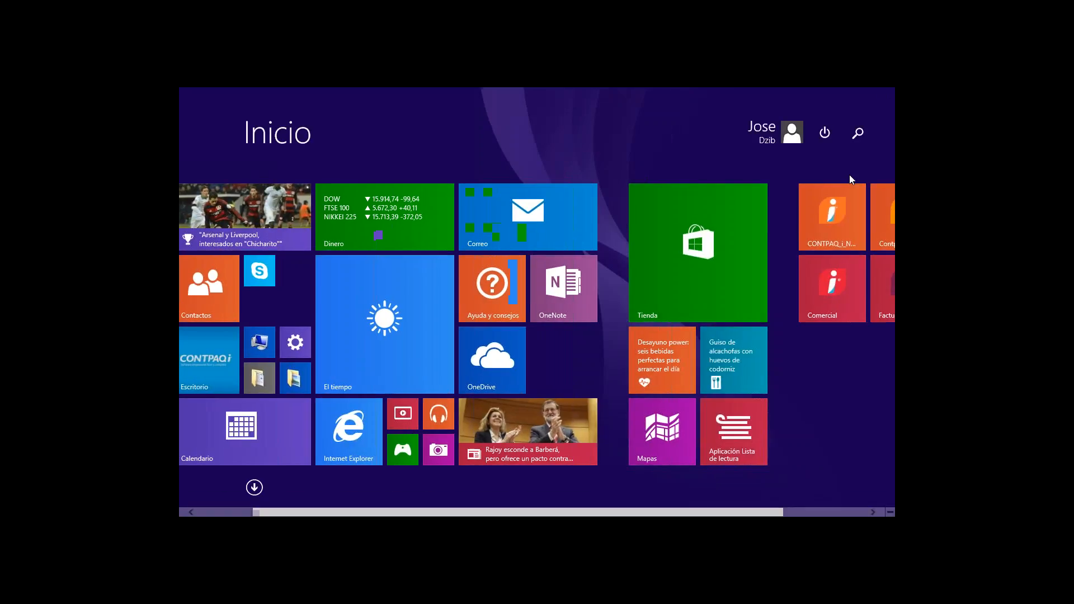
{"action": "left_click", "coordinate": [856, 132]}
{"action": "type", "text": "conf"}
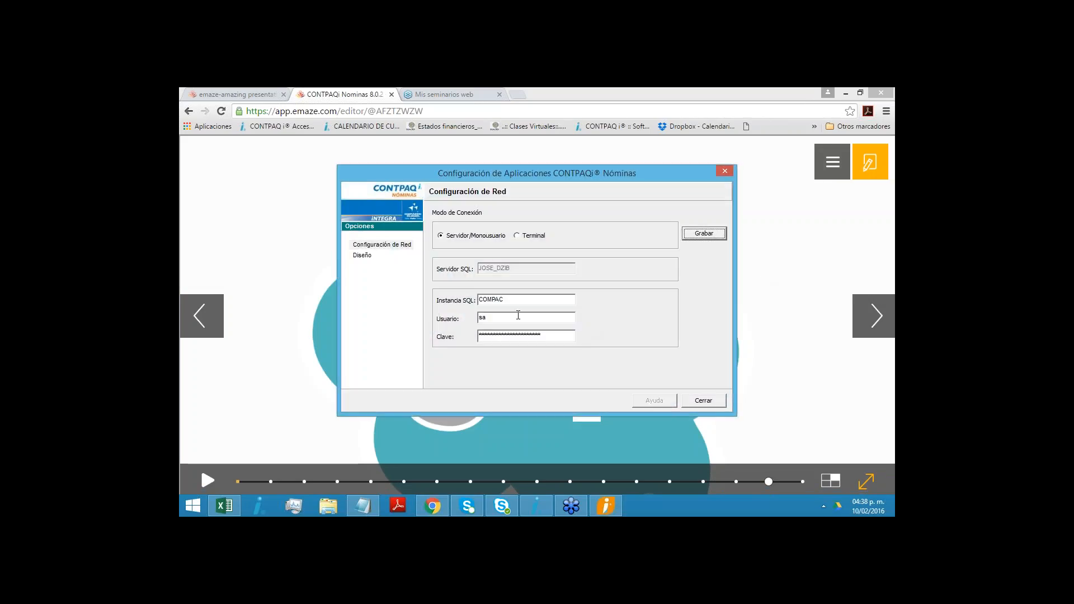
{"action": "key", "text": "BackSpace"}
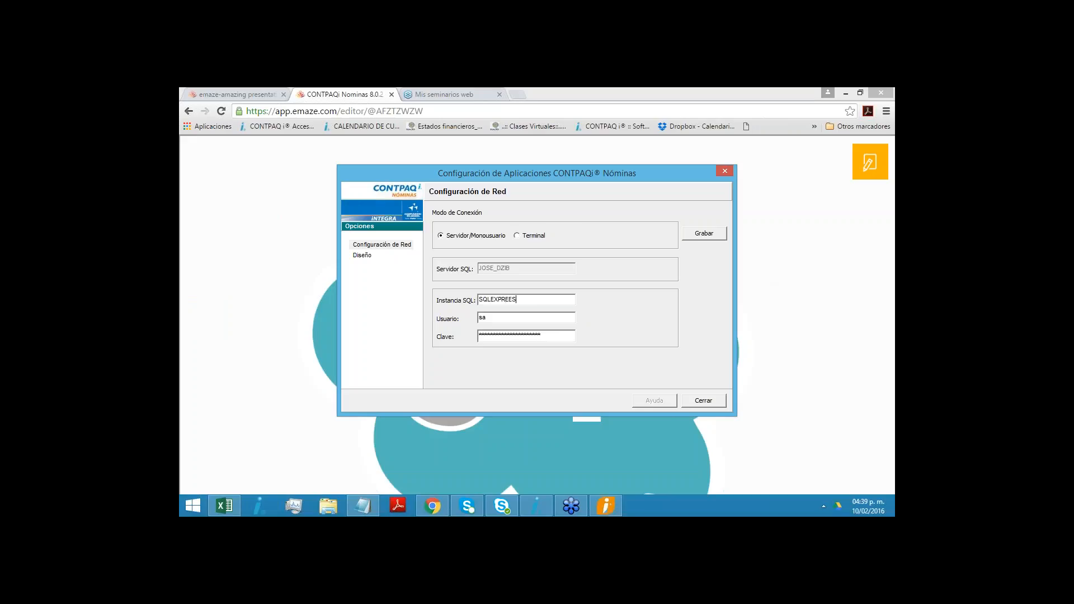
{"action": "left_click", "coordinate": [557, 334]}
{"action": "left_click_drag", "start_coordinate": [558, 334], "coordinate": [474, 336]}
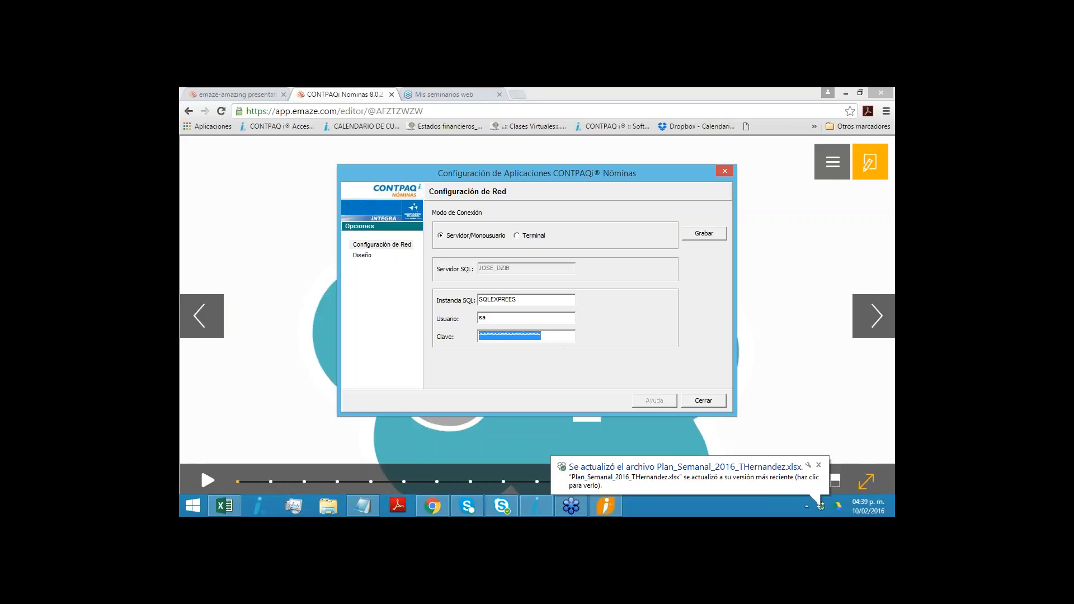
- Find Windows' Herramientas administrativas and open Orígenes de datos ODBC (32 bits)
{"action": "left_click", "coordinate": [190, 512]}
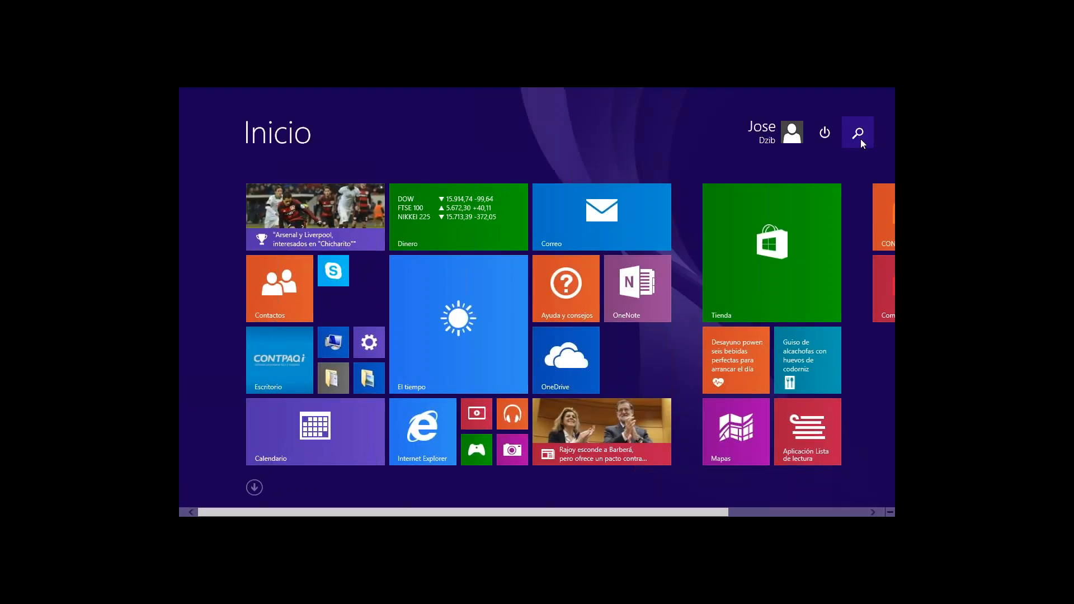
{"action": "left_click", "coordinate": [860, 137]}
{"action": "type", "text": "HER"}
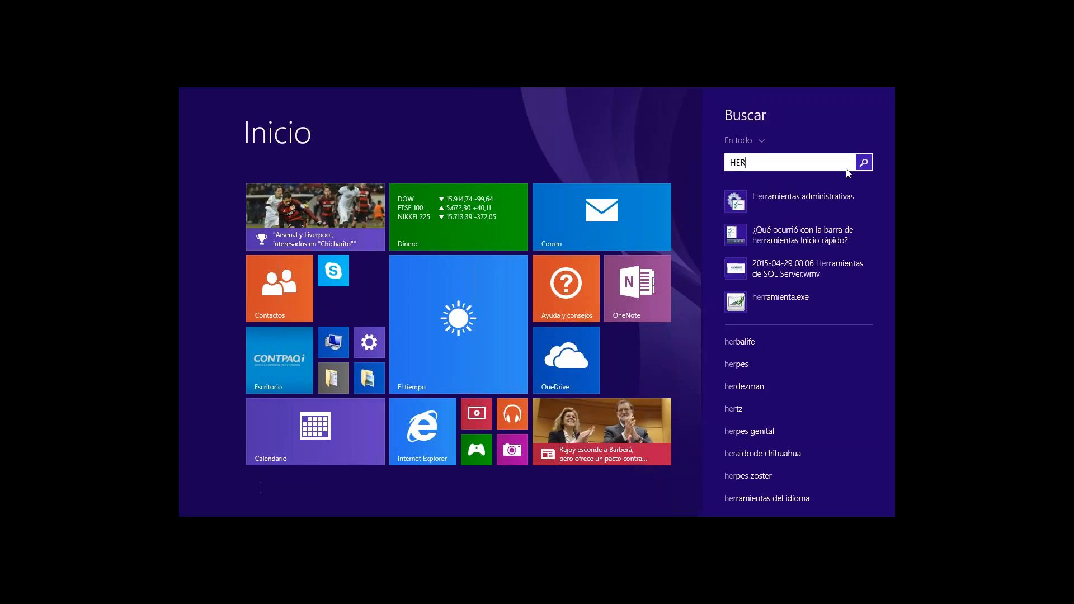
{"action": "left_click", "coordinate": [785, 216]}
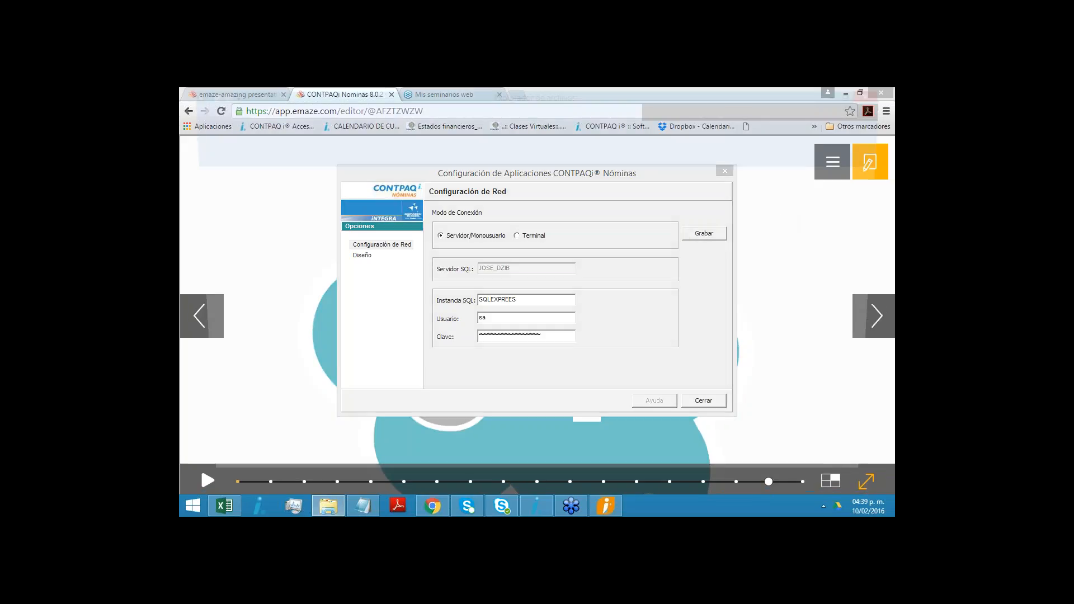
{"action": "double_click", "coordinate": [452, 373]}
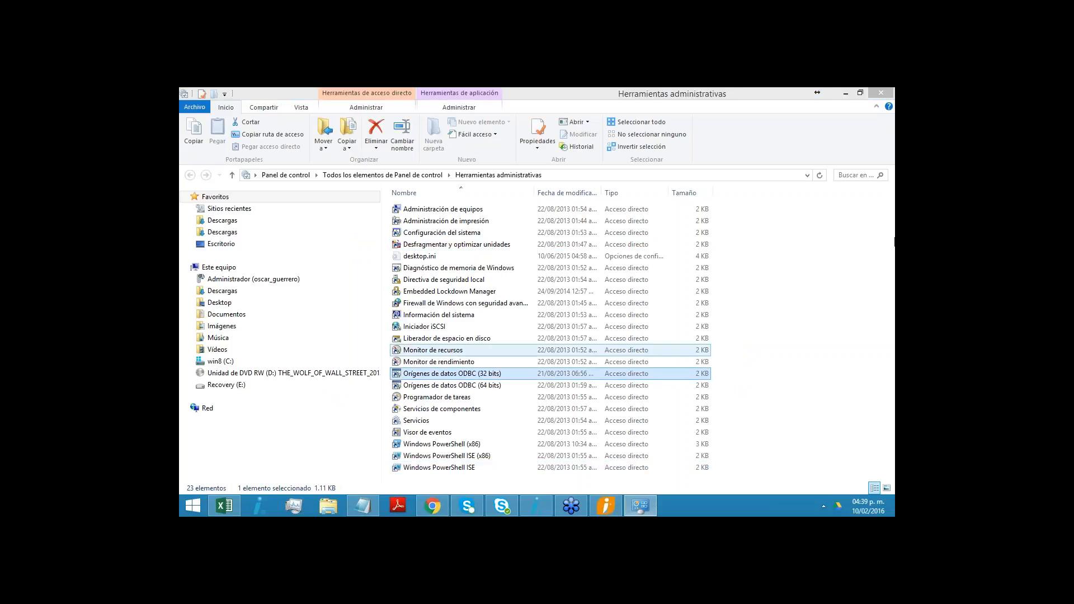
- Open the SQL Express user data source for configuration and set its SQL Server to the local EXPRESS2008 instance
{"action": "left_click", "coordinate": [449, 272]}
{"action": "left_click", "coordinate": [650, 280]}
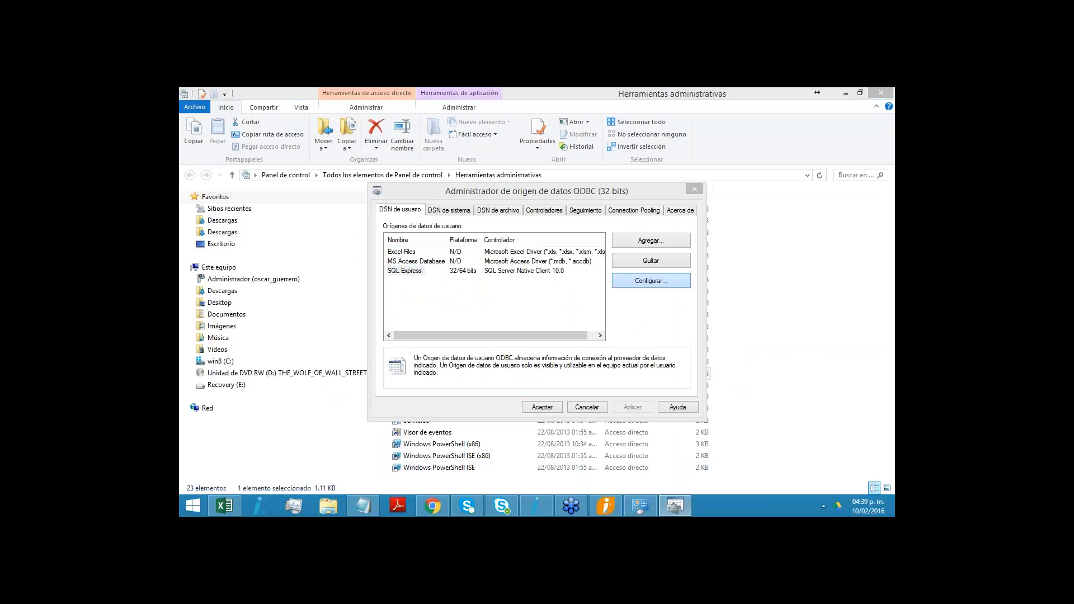
{"action": "key", "text": "Tab"}
{"action": "key", "text": "Tab"}
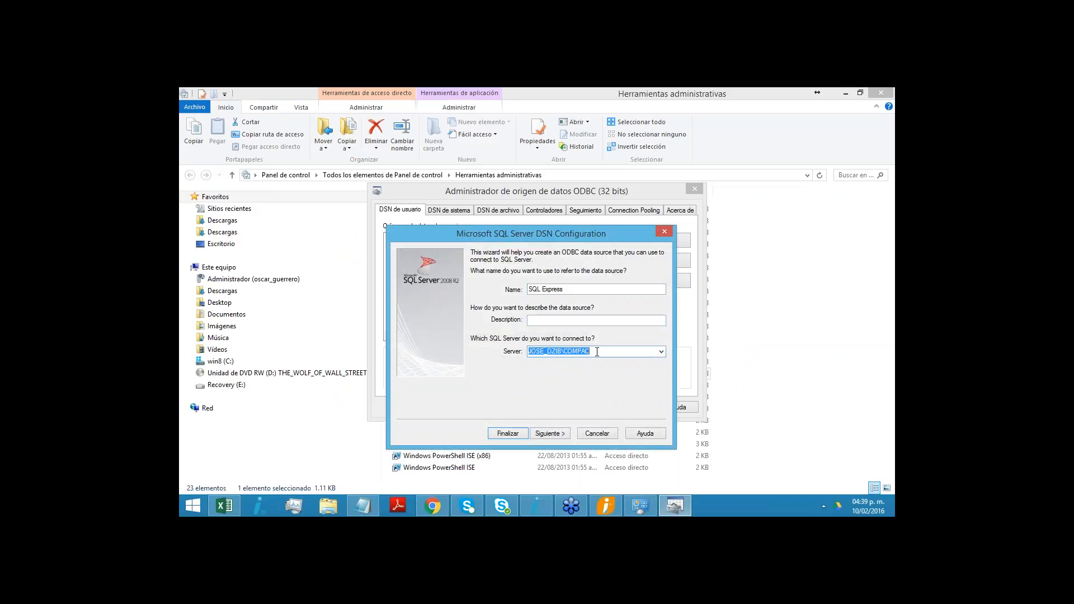
{"action": "left_click", "coordinate": [661, 352]}
{"action": "left_click", "coordinate": [661, 351]}
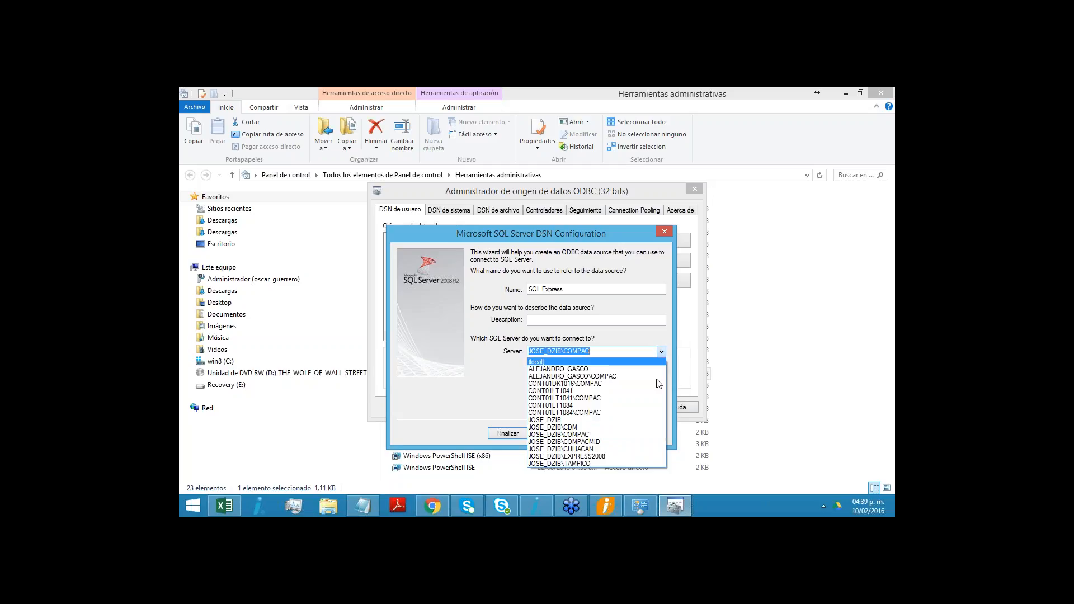
{"action": "left_click", "coordinate": [610, 456]}
{"action": "left_click", "coordinate": [560, 352]}
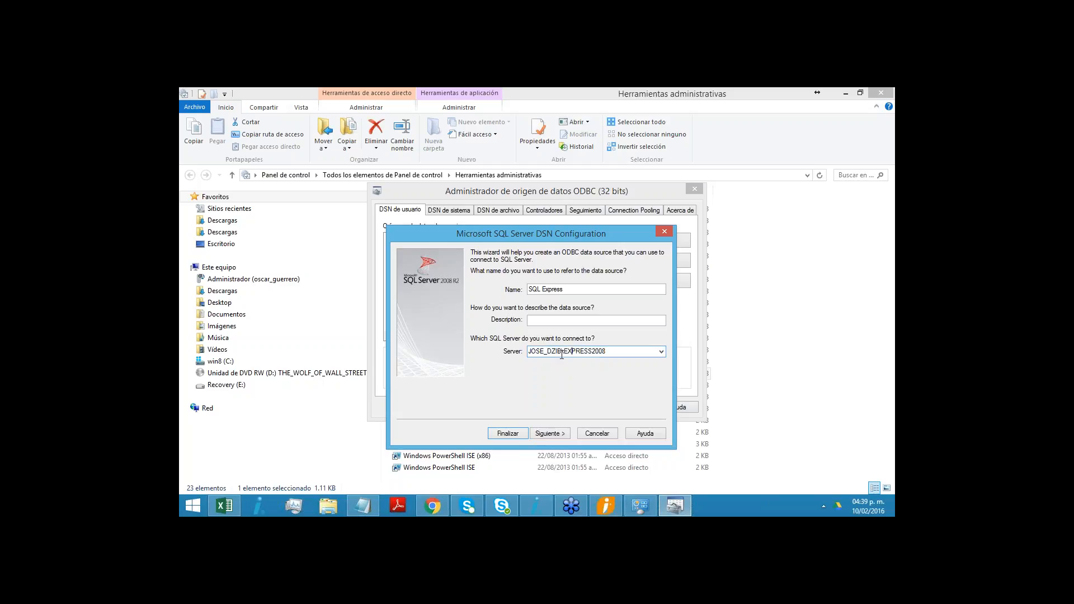
{"action": "left_click_drag", "start_coordinate": [565, 351], "coordinate": [608, 366]}
{"action": "left_click", "coordinate": [544, 343]}
- Switch to the CONTPAQi Nóminas network configuration, set Instancia SQL to EXPRESS2008, enter the Clave password, and save the connection
{"action": "left_click", "coordinate": [608, 509]}
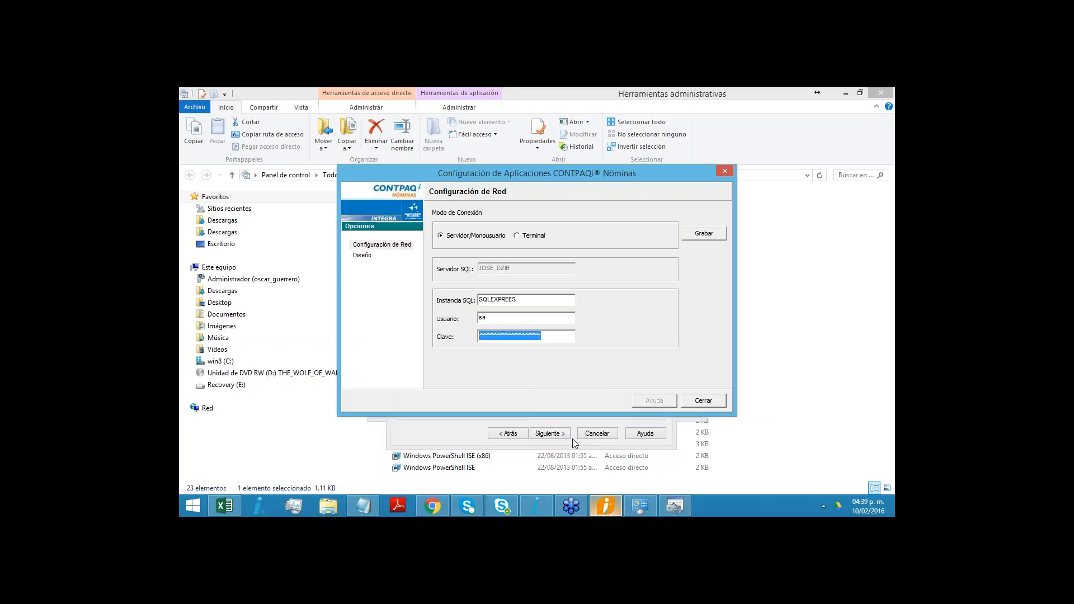
{"action": "double_click", "coordinate": [532, 300]}
{"action": "type", "text": "EXPRESS2008"}
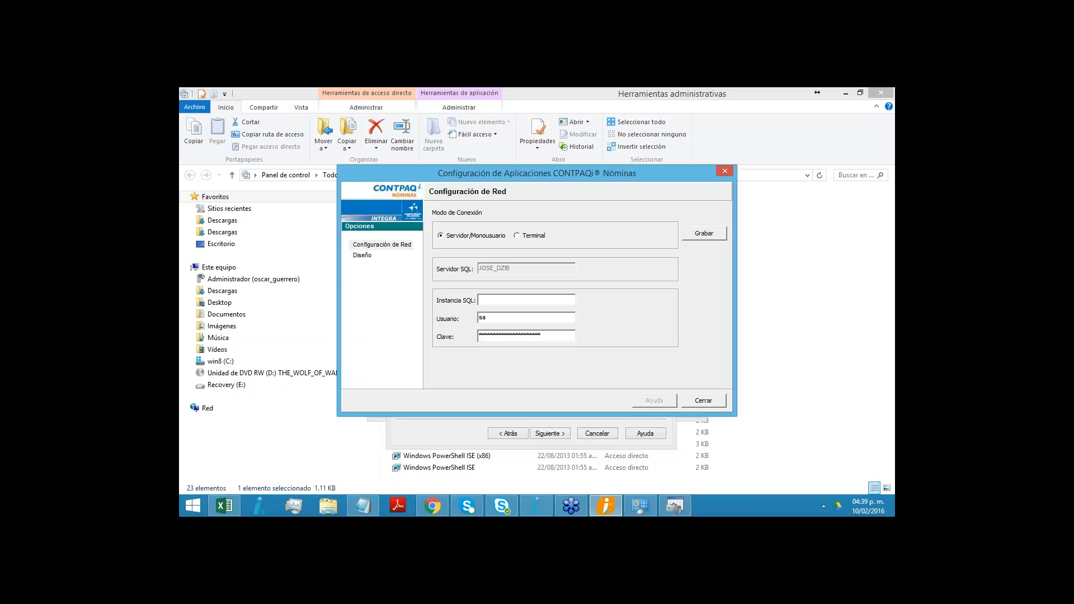
{"action": "left_click_drag", "start_coordinate": [573, 336], "coordinate": [331, 338]}
{"action": "type", "text": "**"}
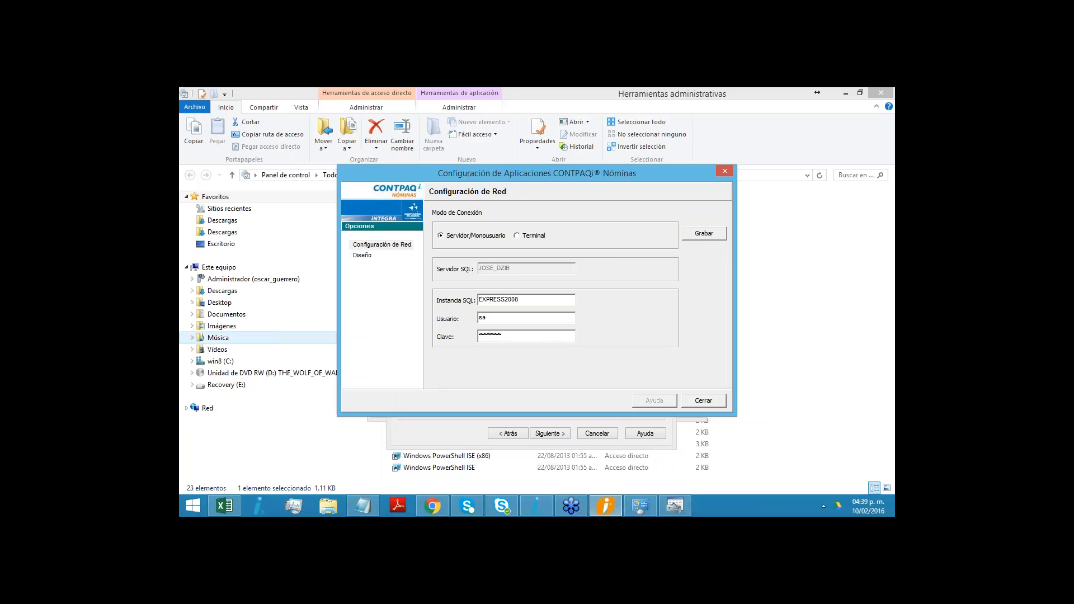
{"action": "left_click", "coordinate": [703, 234]}
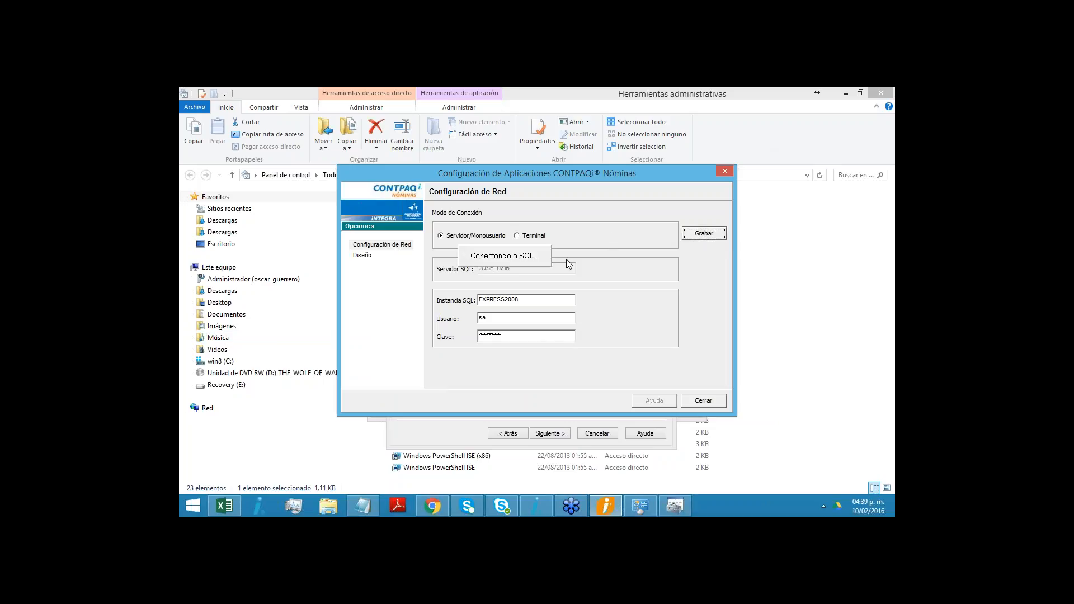
{"action": "left_click", "coordinate": [714, 397]}
{"action": "left_click", "coordinate": [702, 403]}
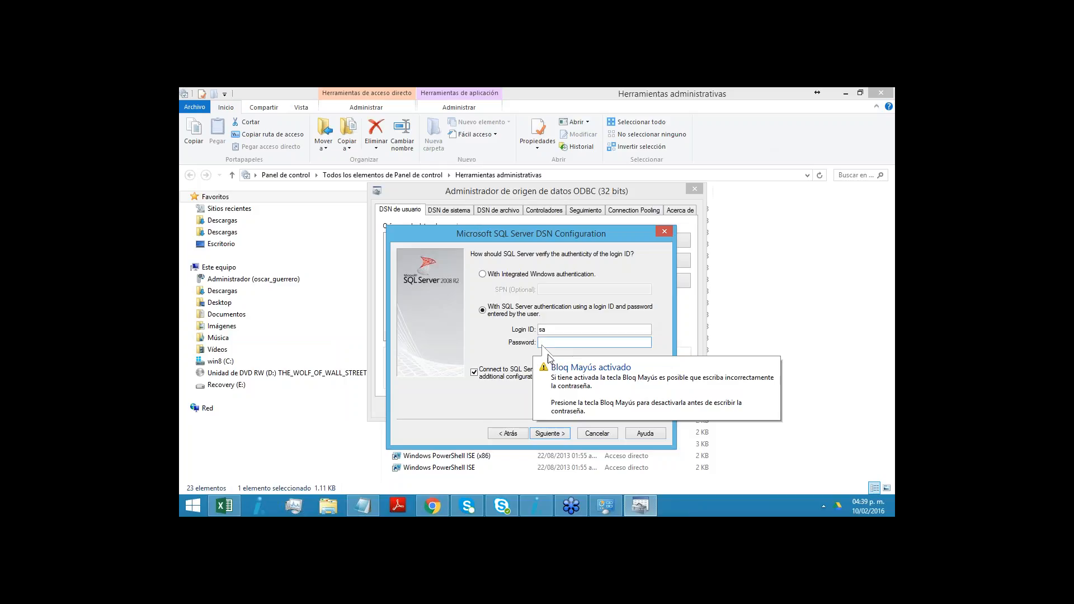
- Enter the SQL login password for the SQL Express data source and finish its setup with the default options
{"action": "type", "text": "123456"}
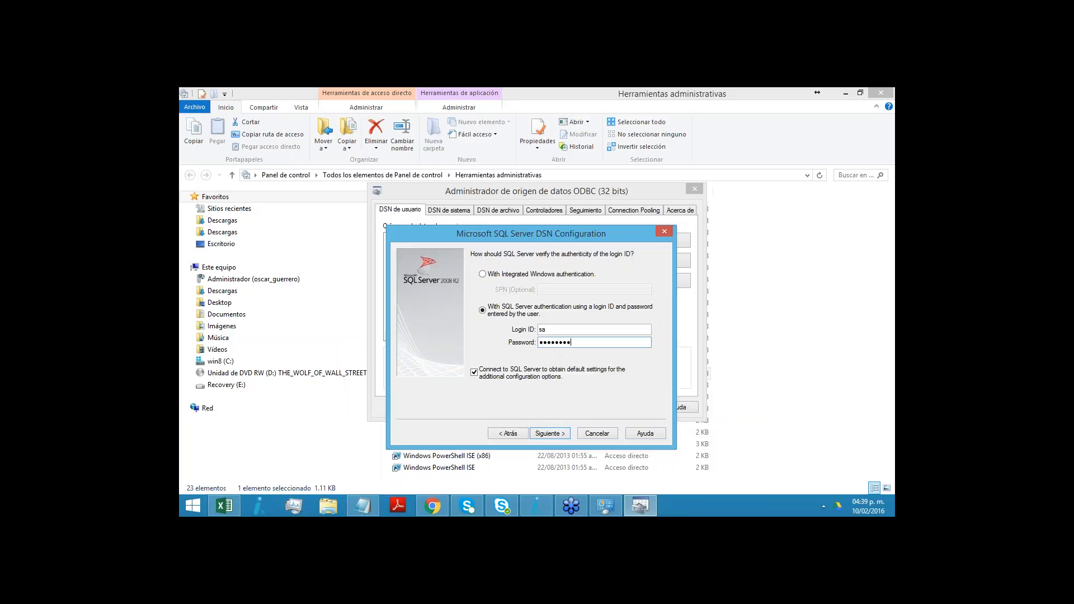
{"action": "left_click", "coordinate": [550, 434]}
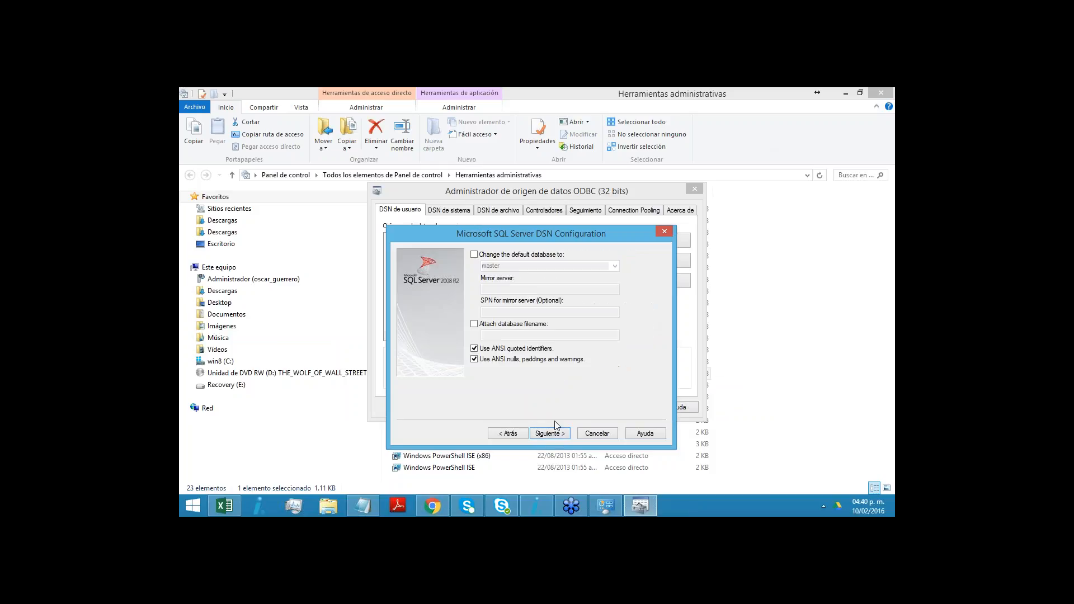
{"action": "left_click", "coordinate": [547, 435]}
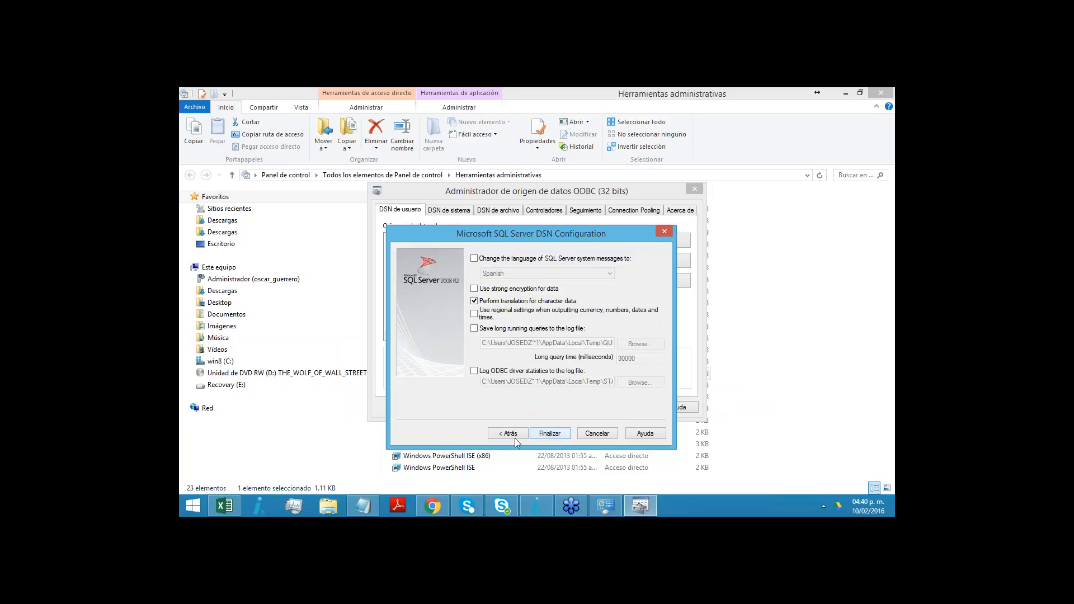
{"action": "left_click", "coordinate": [551, 434]}
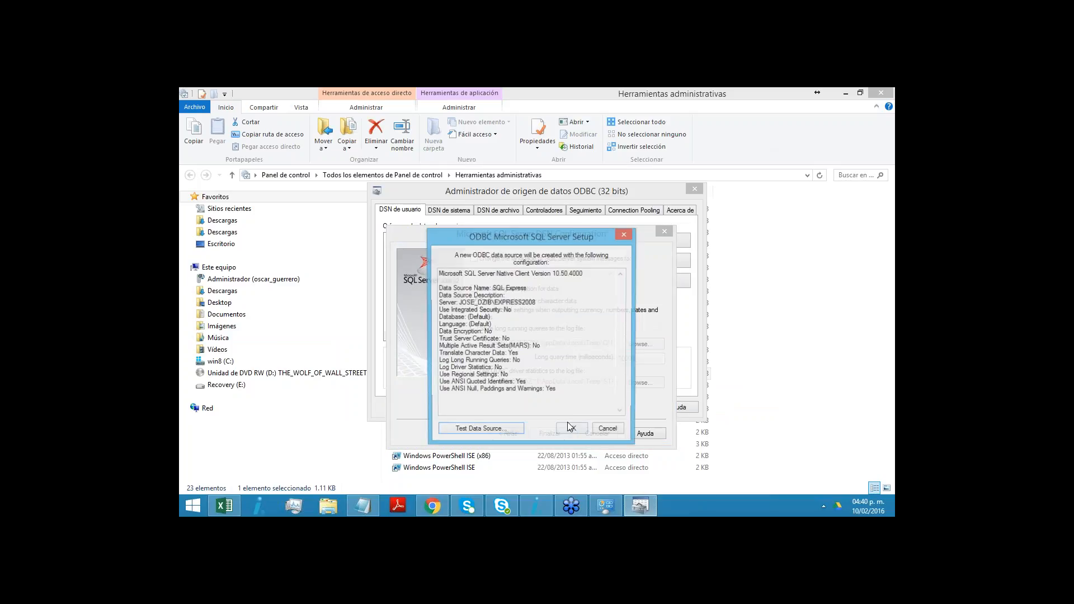
{"action": "left_click", "coordinate": [582, 437]}
{"action": "left_click", "coordinate": [546, 408]}
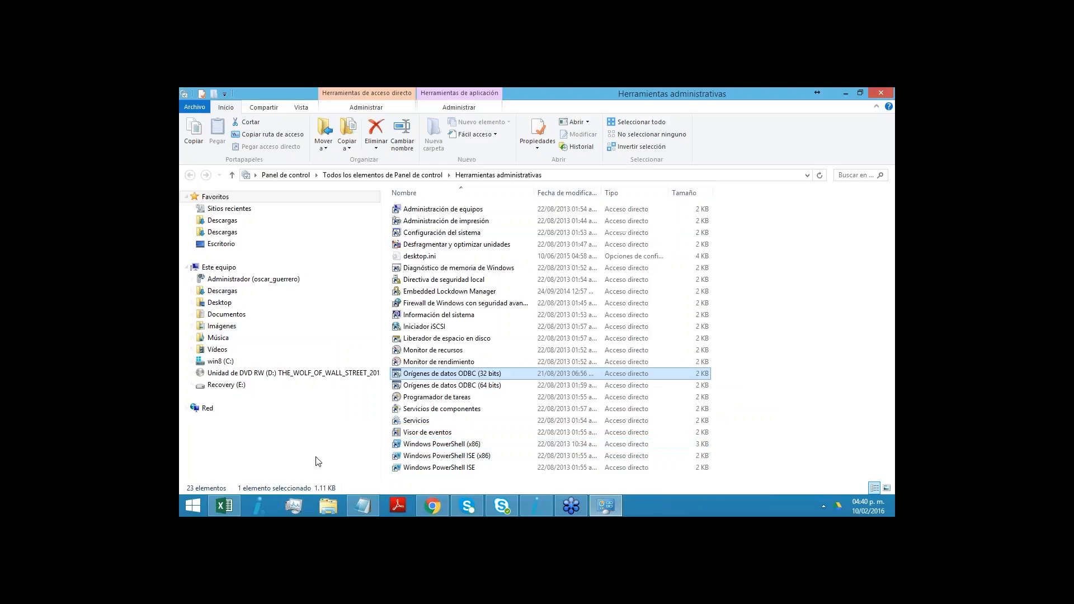
- Find and start CONTPAQi Nóminas through to its company selection
{"action": "left_click", "coordinate": [193, 506]}
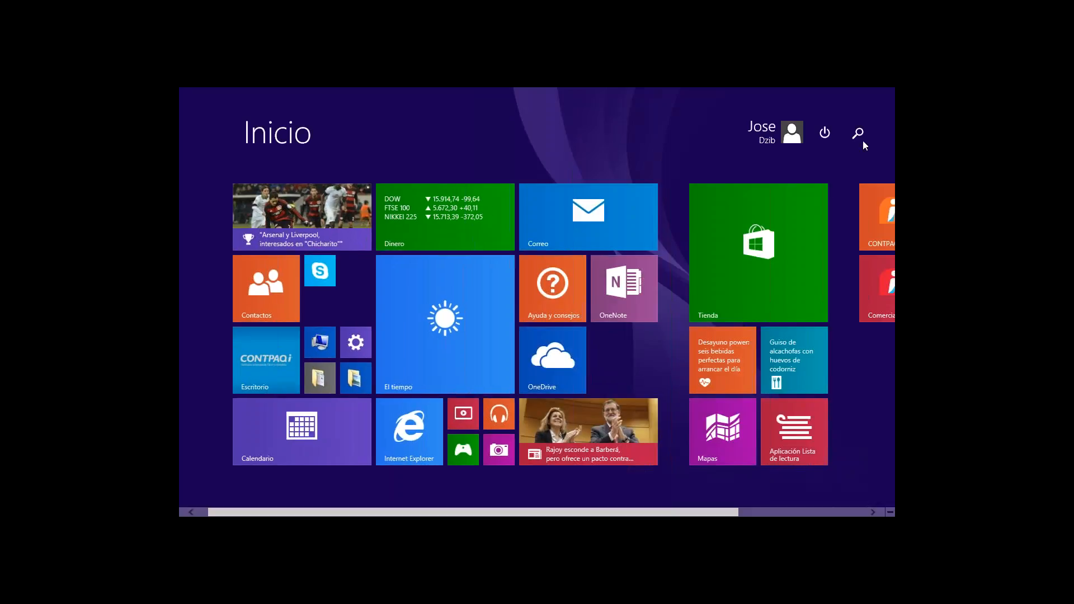
{"action": "left_click", "coordinate": [857, 134]}
{"action": "type", "text": "nominas"}
{"action": "key", "text": "Return"}
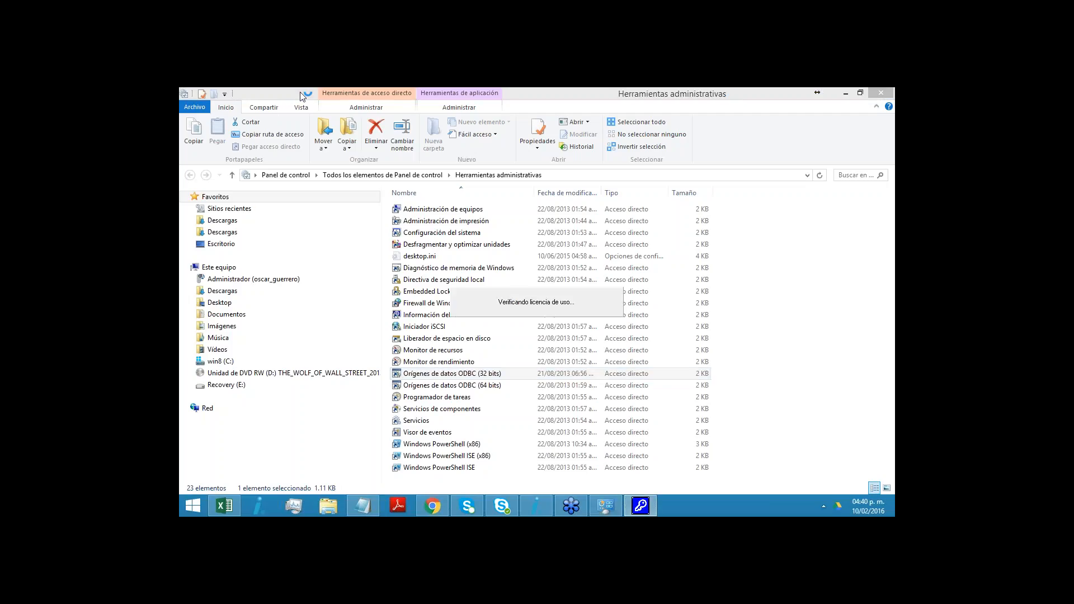
{"action": "left_click", "coordinate": [847, 94]}
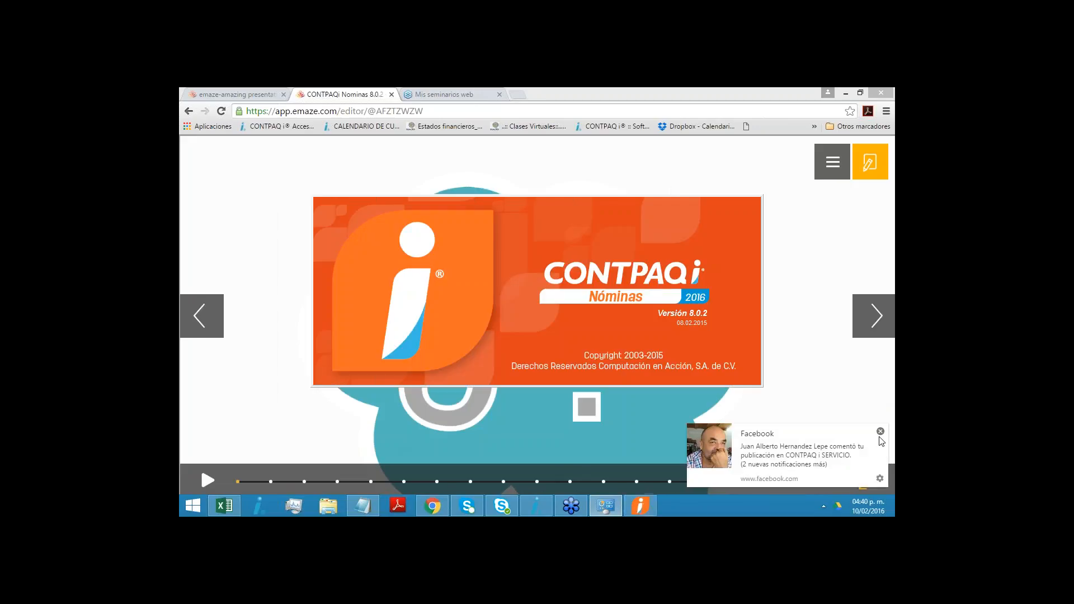
{"action": "left_click", "coordinate": [880, 433]}
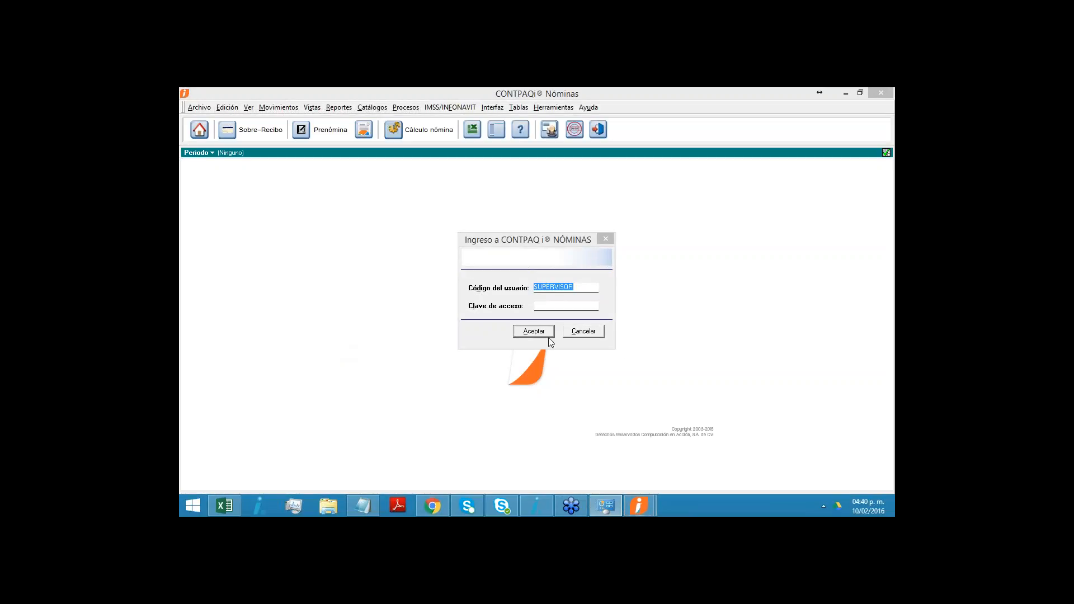
{"action": "left_click", "coordinate": [534, 335]}
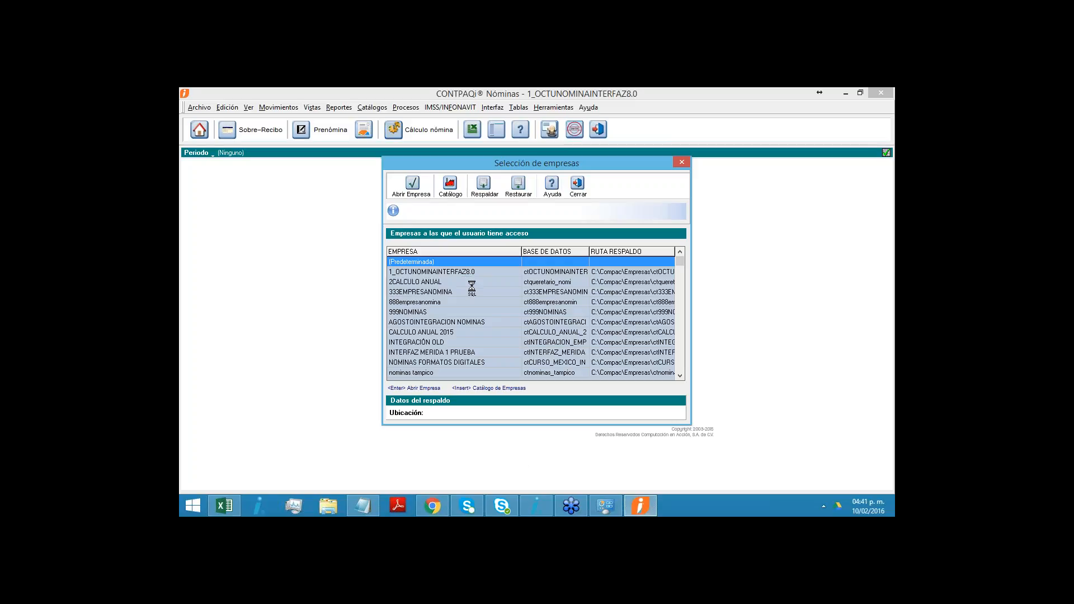
- Open the company 1_OCTUNOMINAINTERFAZ8.0 with the Quincenal period type and display its prenómina
{"action": "left_click", "coordinate": [539, 371]}
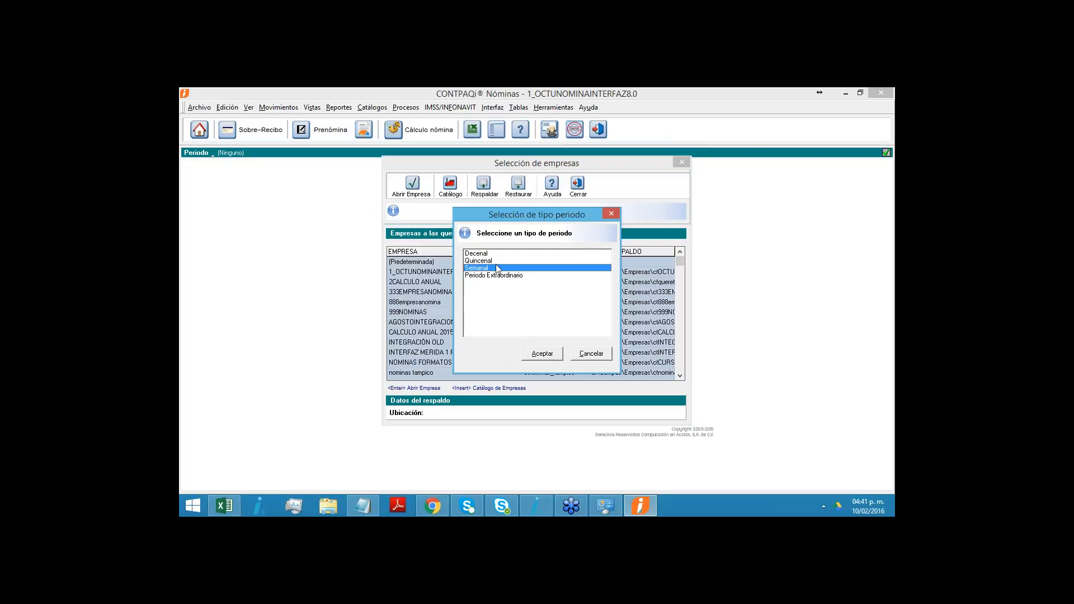
{"action": "key", "text": "Up"}
{"action": "left_click", "coordinate": [549, 355]}
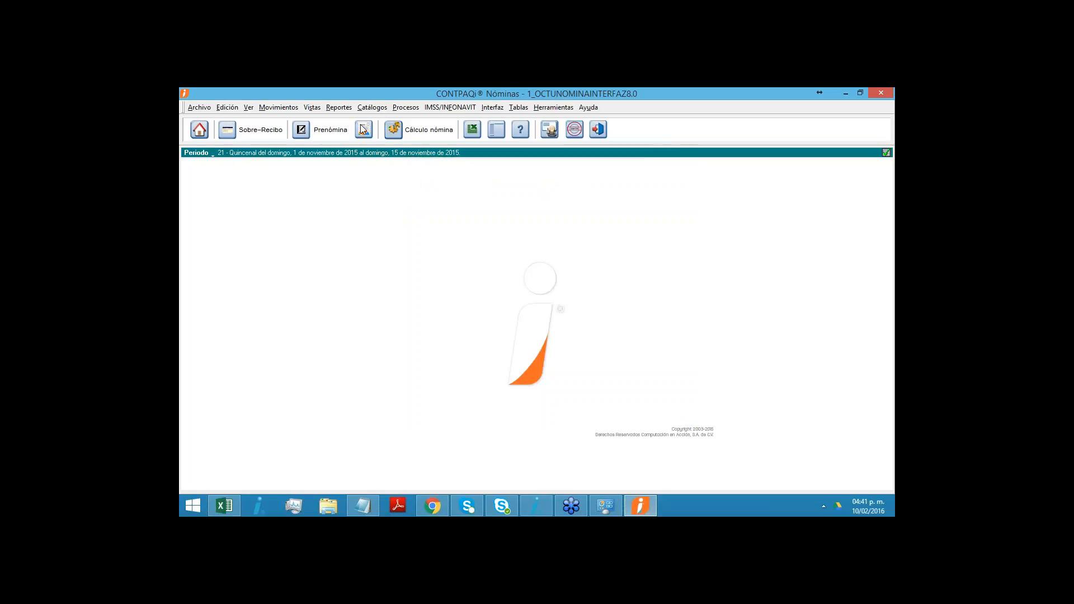
{"action": "left_click", "coordinate": [333, 131]}
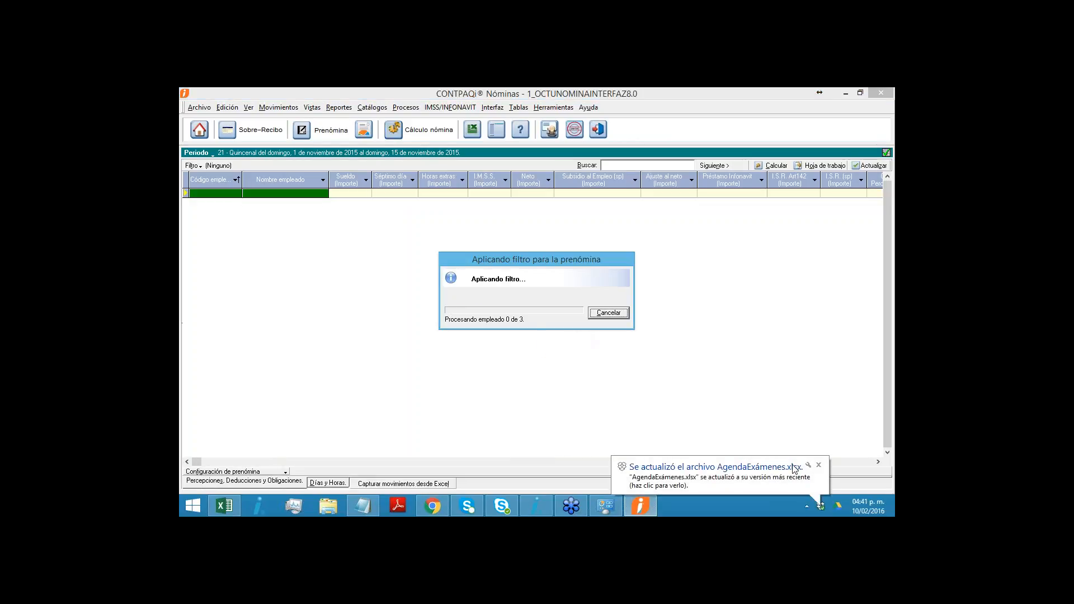
{"action": "left_click", "coordinate": [816, 466]}
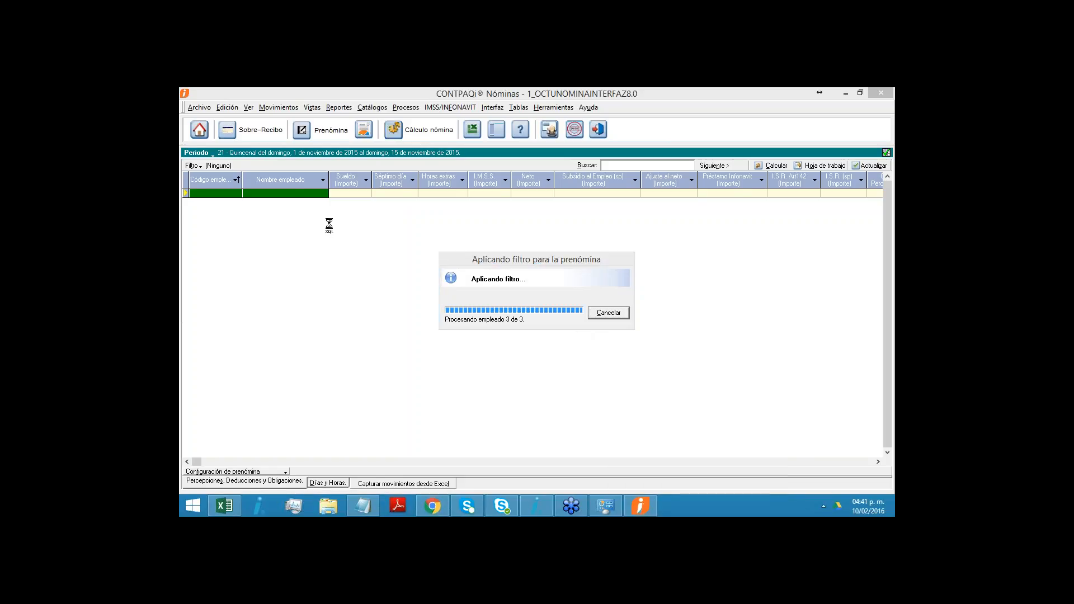
- Open Definición Contable Concepto from the CONTPAQi Contabilidad interface and accept the CONTPAQ i login as SUPERVISOR
{"action": "left_click", "coordinate": [494, 108]}
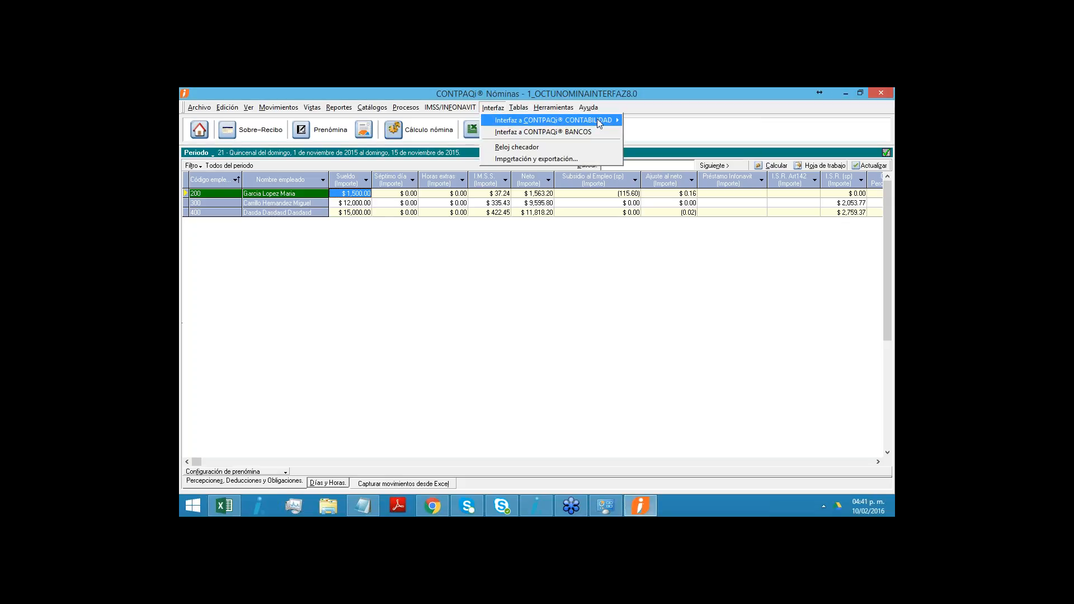
{"action": "mouse_move", "coordinate": [599, 120]}
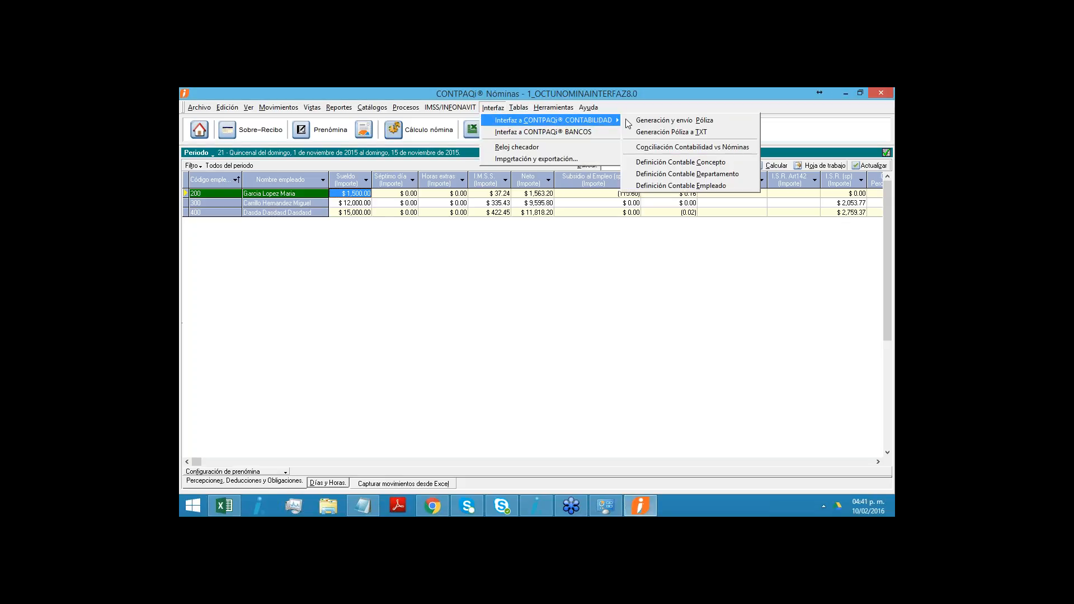
{"action": "left_click", "coordinate": [642, 164]}
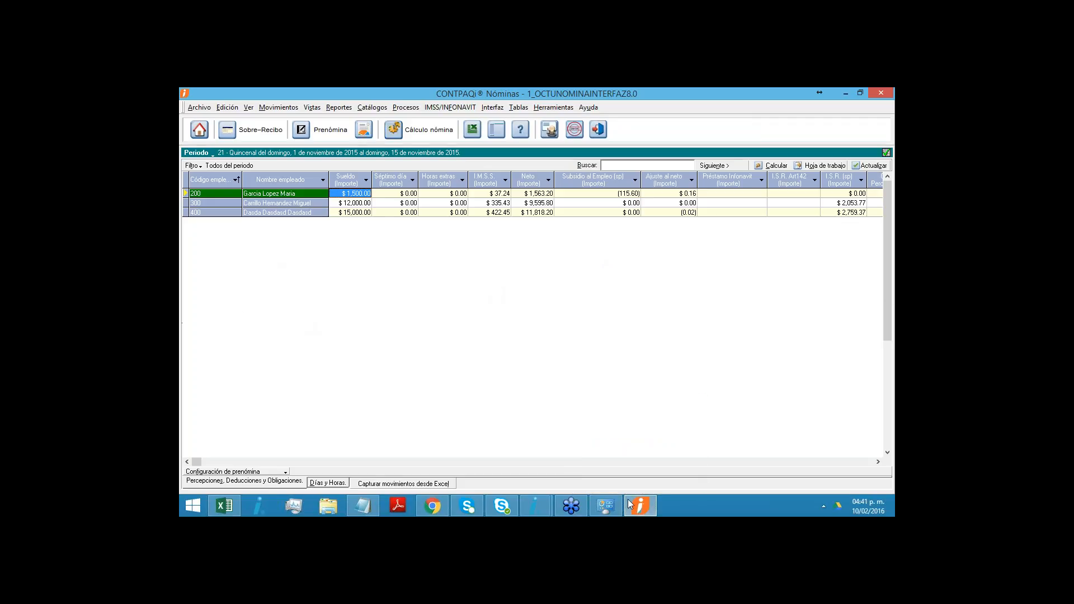
{"action": "mouse_move", "coordinate": [533, 507]}
{"action": "left_click", "coordinate": [555, 442]}
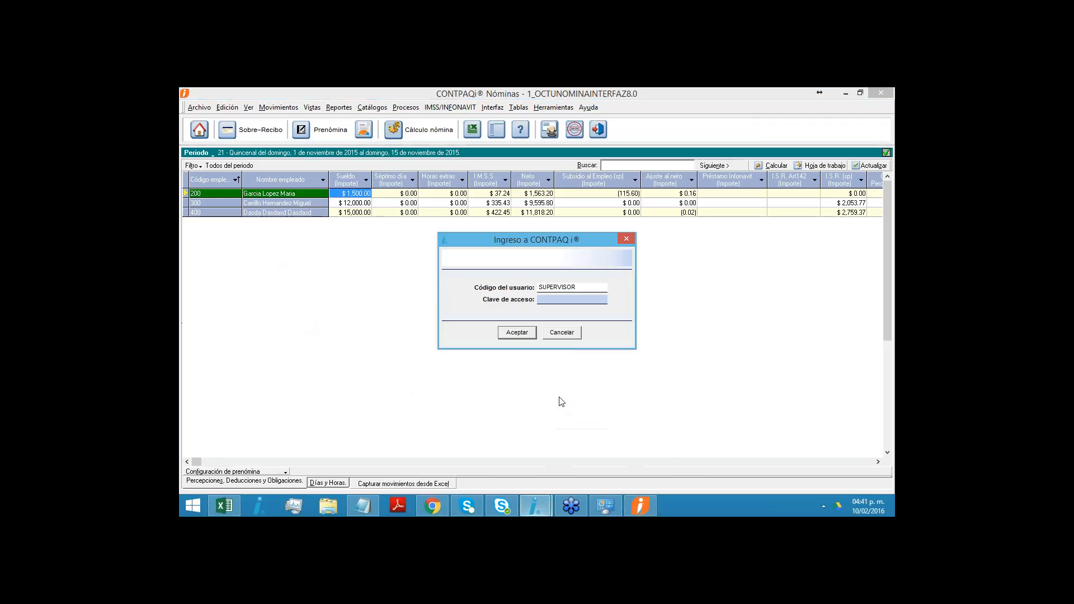
{"action": "left_click", "coordinate": [527, 334]}
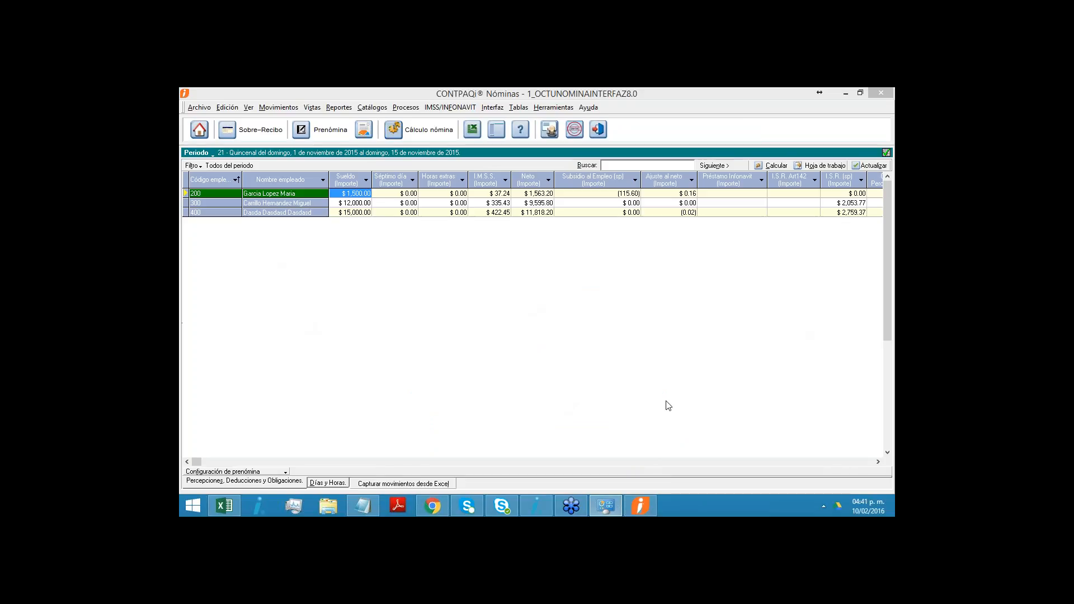
{"action": "left_click", "coordinate": [644, 506]}
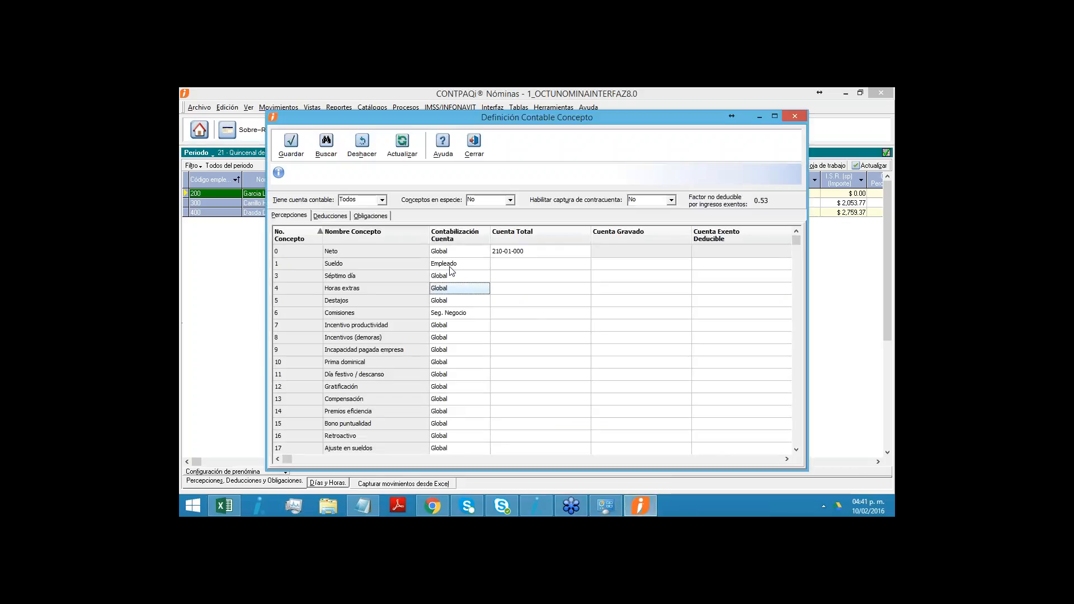
- Set Contabilización Cuenta for the Sueldo concept to Departamento and leave Definición Contable Concepto
{"action": "left_click", "coordinate": [446, 268]}
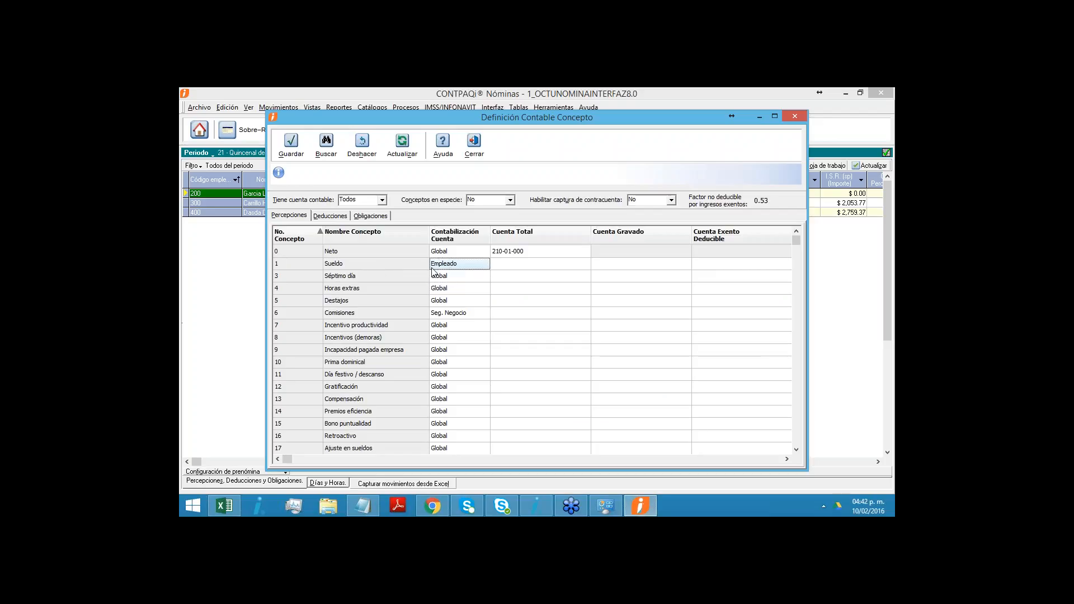
{"action": "left_click", "coordinate": [483, 266]}
{"action": "left_click", "coordinate": [484, 265]}
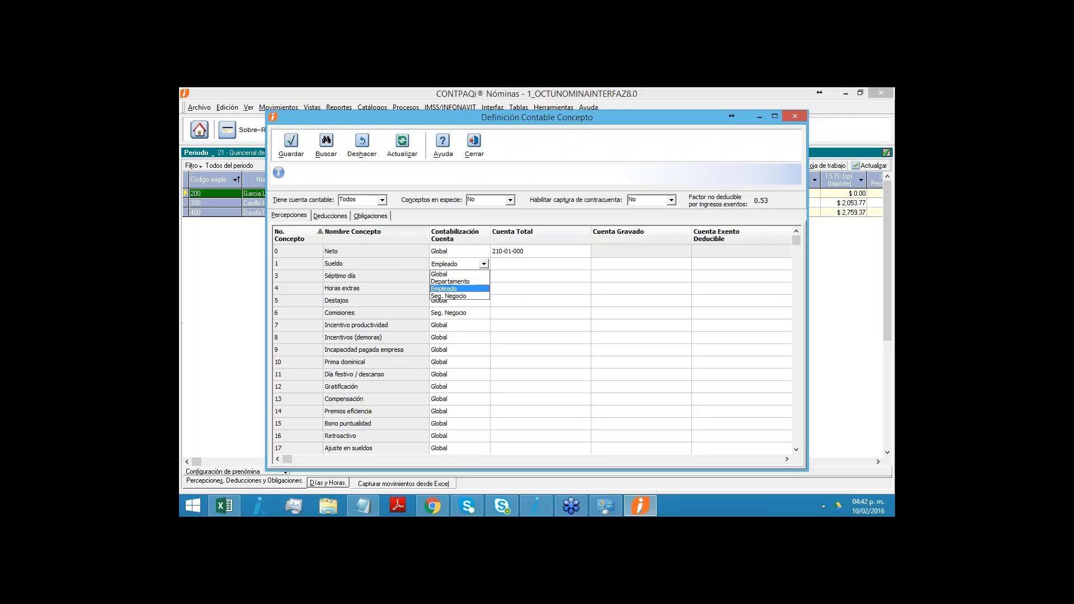
{"action": "left_click", "coordinate": [464, 283]}
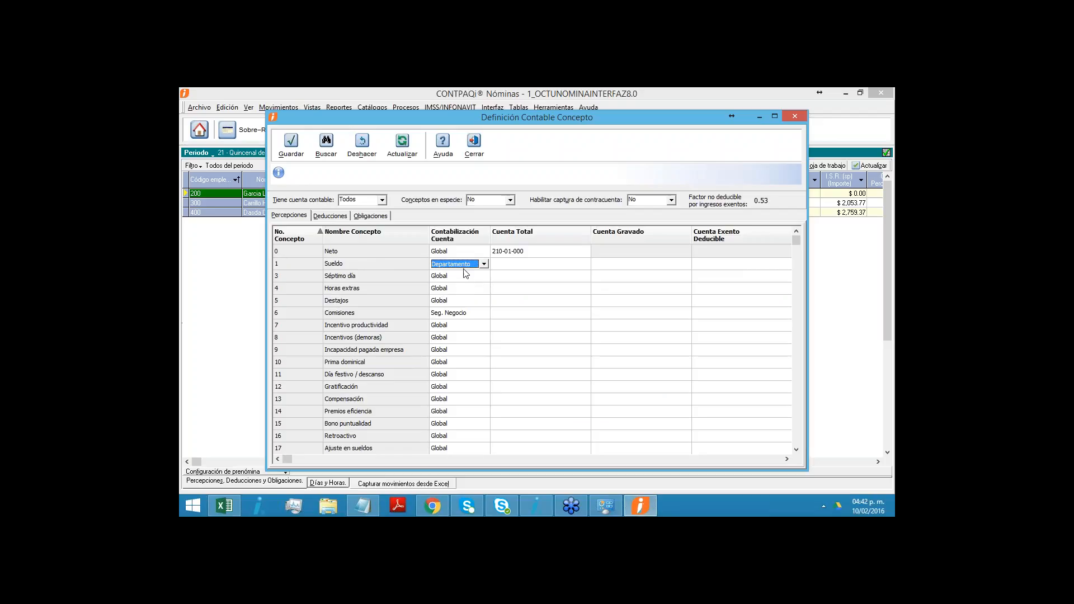
{"action": "left_click", "coordinate": [516, 268]}
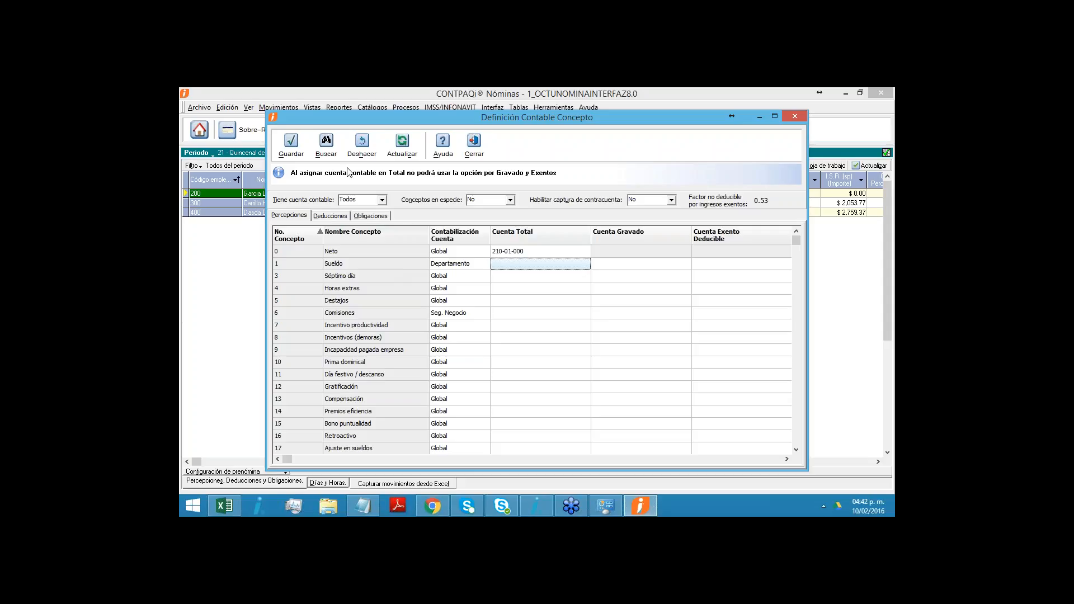
{"action": "left_click", "coordinate": [474, 146]}
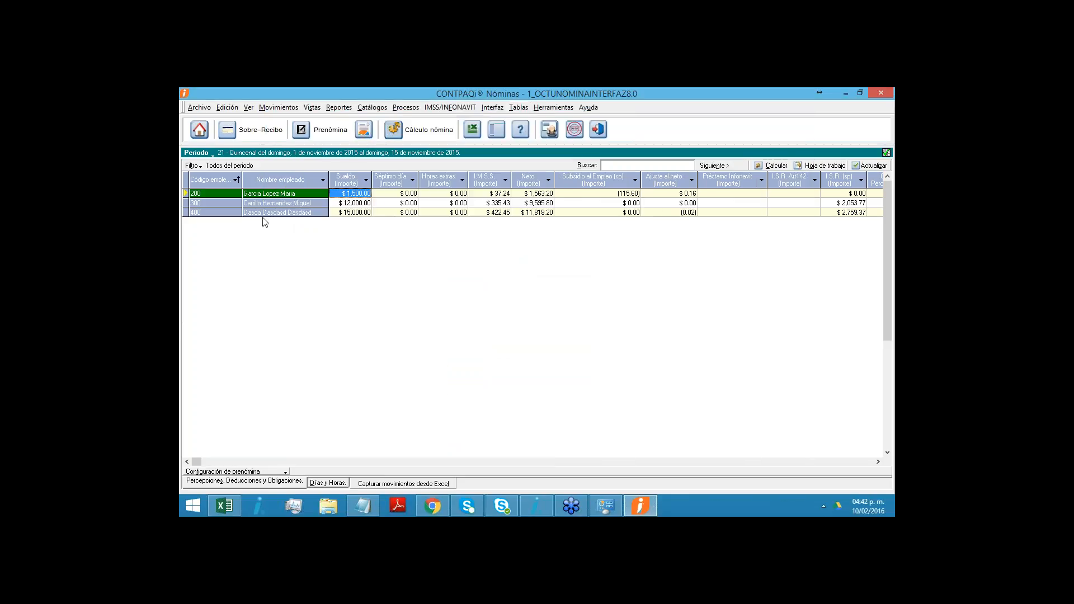
- Open Conciliación Contabilidad vs Nóminas and run it for only the Quincenal period type, 01/11/2015 to 15/11/2015
{"action": "left_click", "coordinate": [493, 106]}
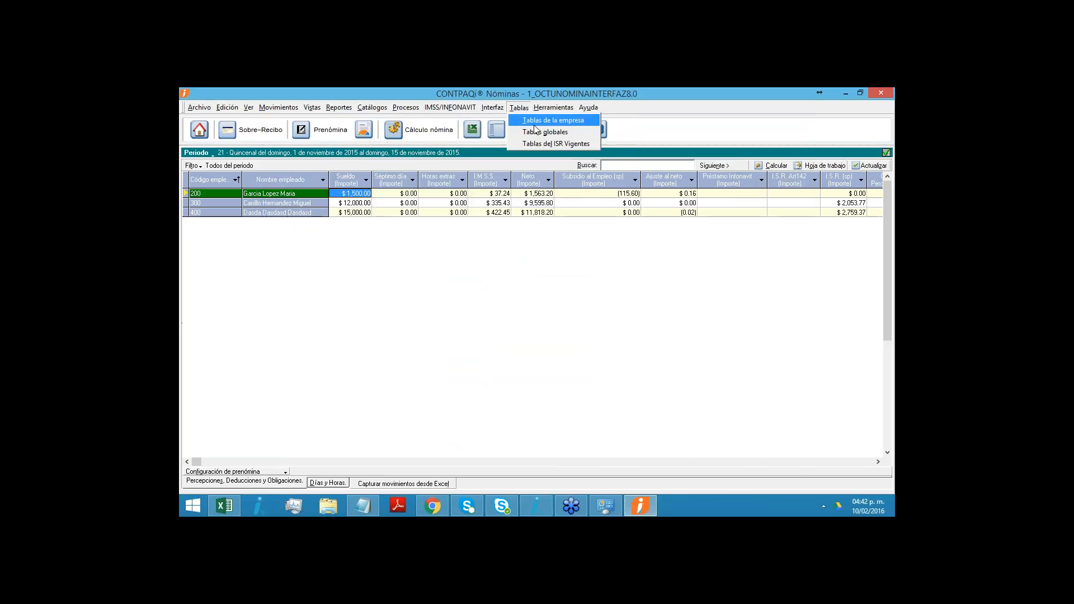
{"action": "mouse_move", "coordinate": [553, 121]}
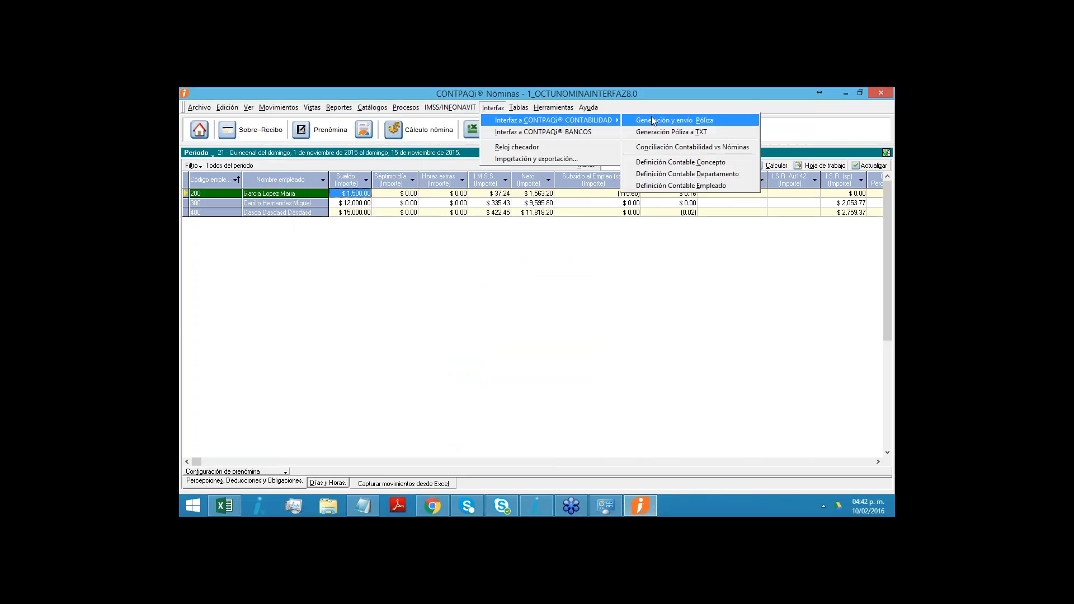
{"action": "left_click", "coordinate": [654, 149]}
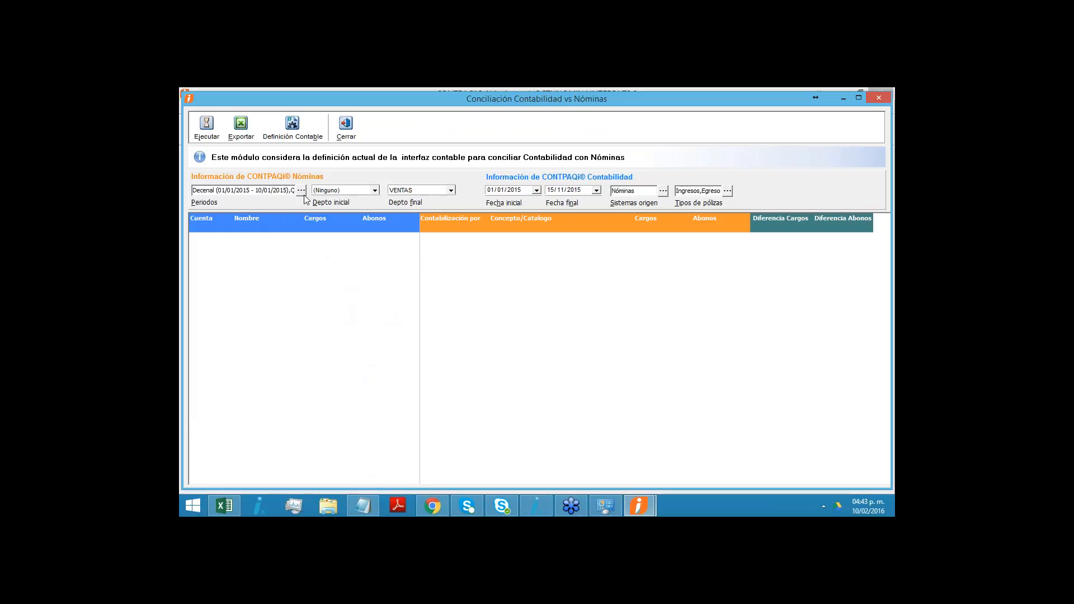
{"action": "left_click_drag", "start_coordinate": [327, 99], "coordinate": [329, 133]}
{"action": "left_click", "coordinate": [306, 227]}
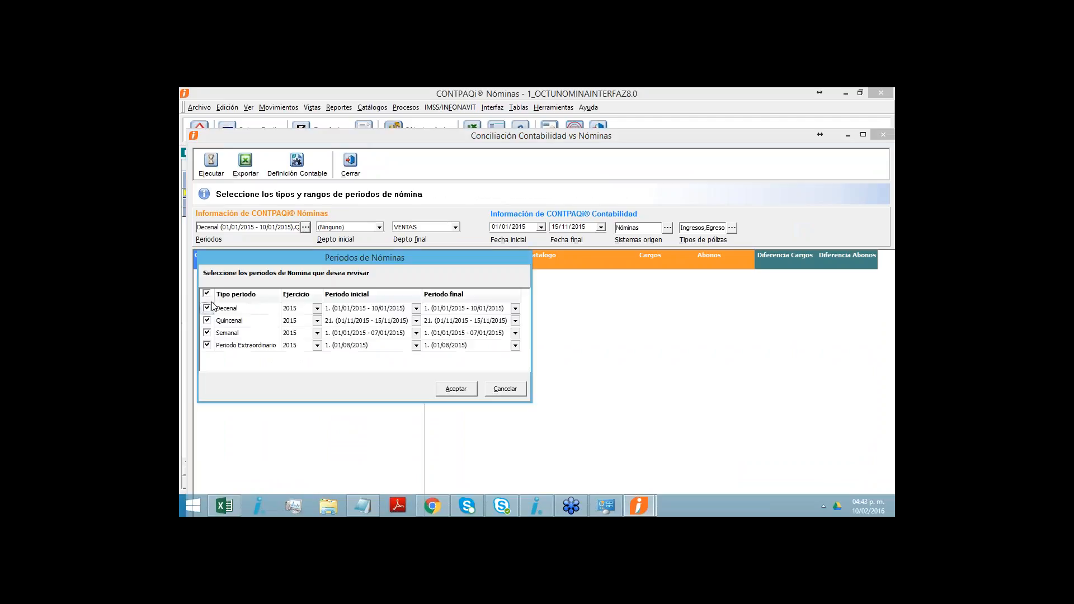
{"action": "left_click", "coordinate": [207, 294]}
{"action": "left_click", "coordinate": [207, 321]}
{"action": "left_click", "coordinate": [459, 390]}
{"action": "left_click", "coordinate": [210, 161]}
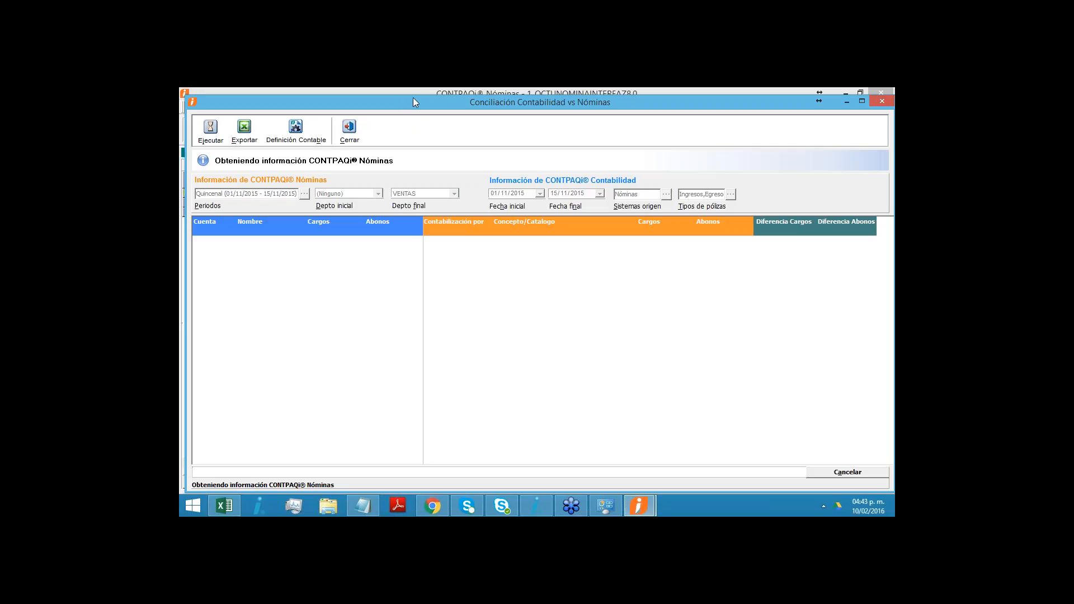
{"action": "left_click_drag", "start_coordinate": [414, 96], "coordinate": [419, 112]}
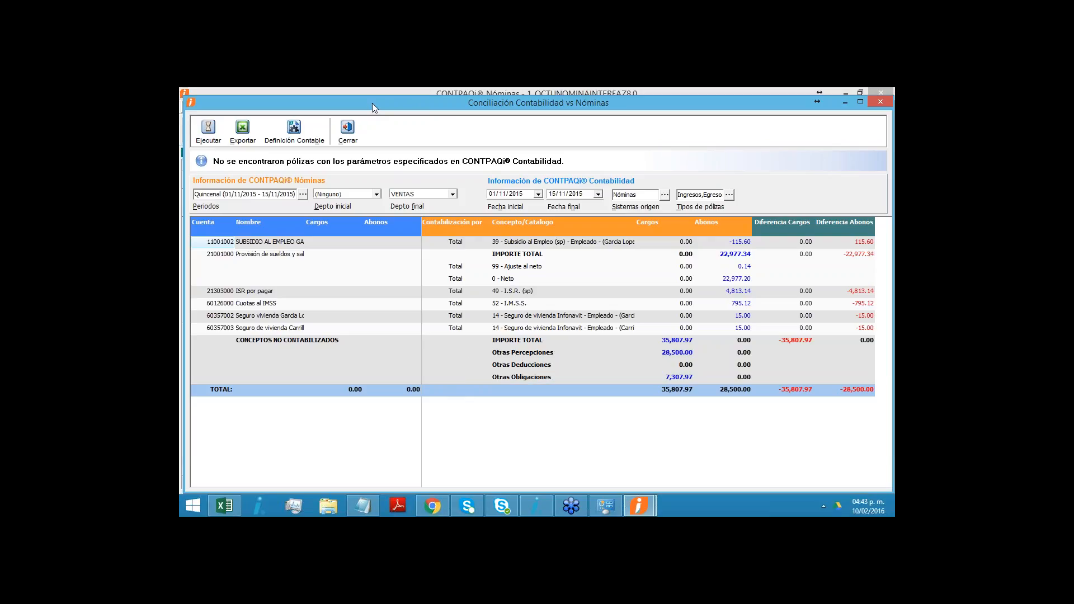
- Review the reconciliation results, check the breakdown of Otras Percepciones under the unposted concepts, and close the reconciliation
{"action": "left_click_drag", "start_coordinate": [371, 103], "coordinate": [367, 166]}
{"action": "left_click", "coordinate": [267, 354]}
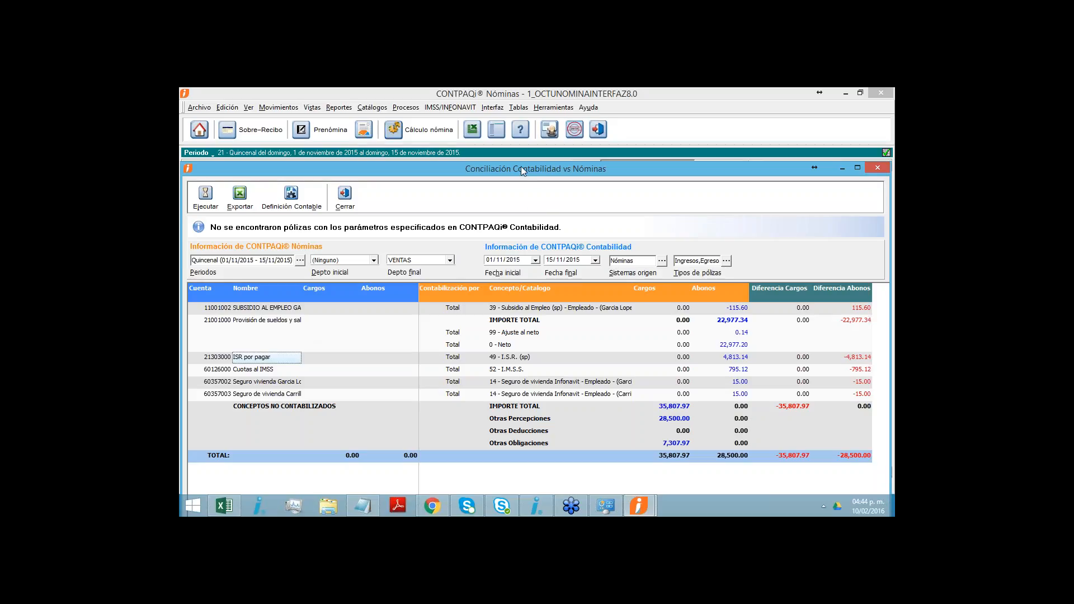
{"action": "left_click_drag", "start_coordinate": [521, 168], "coordinate": [521, 159]}
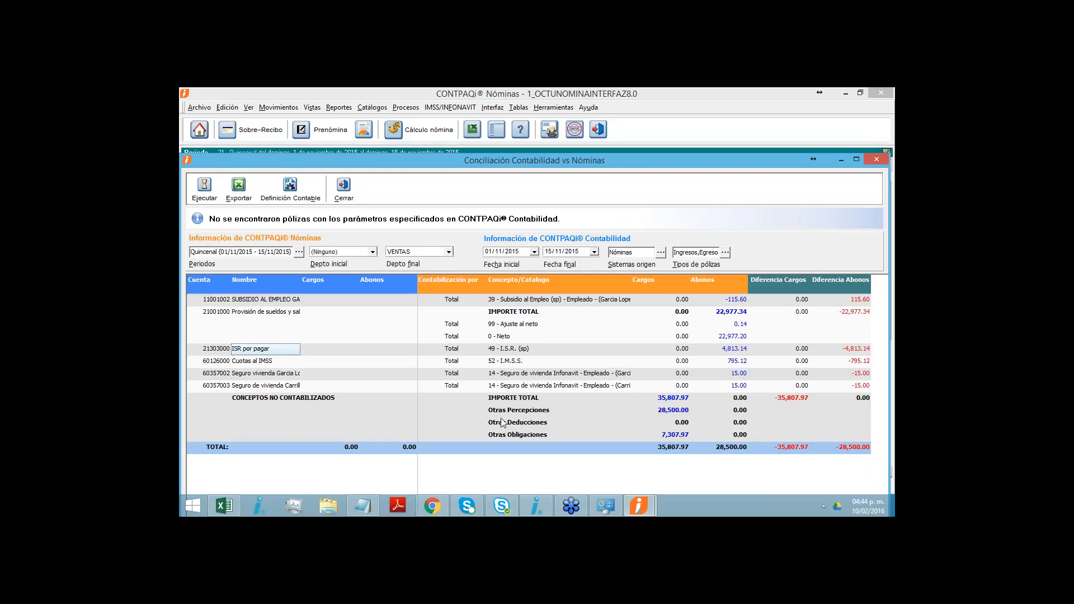
{"action": "left_click", "coordinate": [661, 413]}
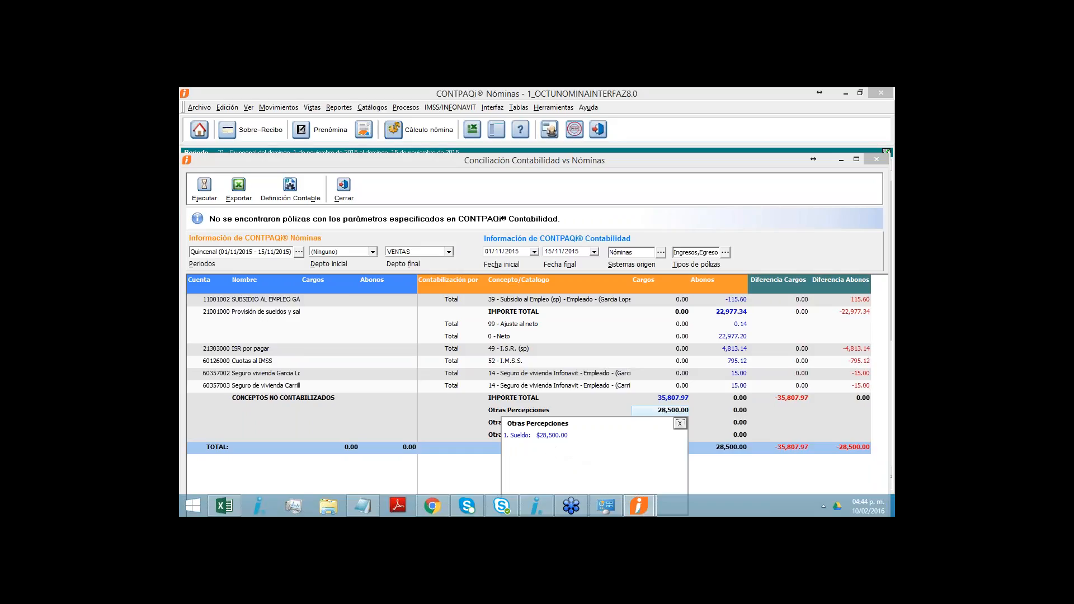
{"action": "left_click", "coordinate": [679, 423]}
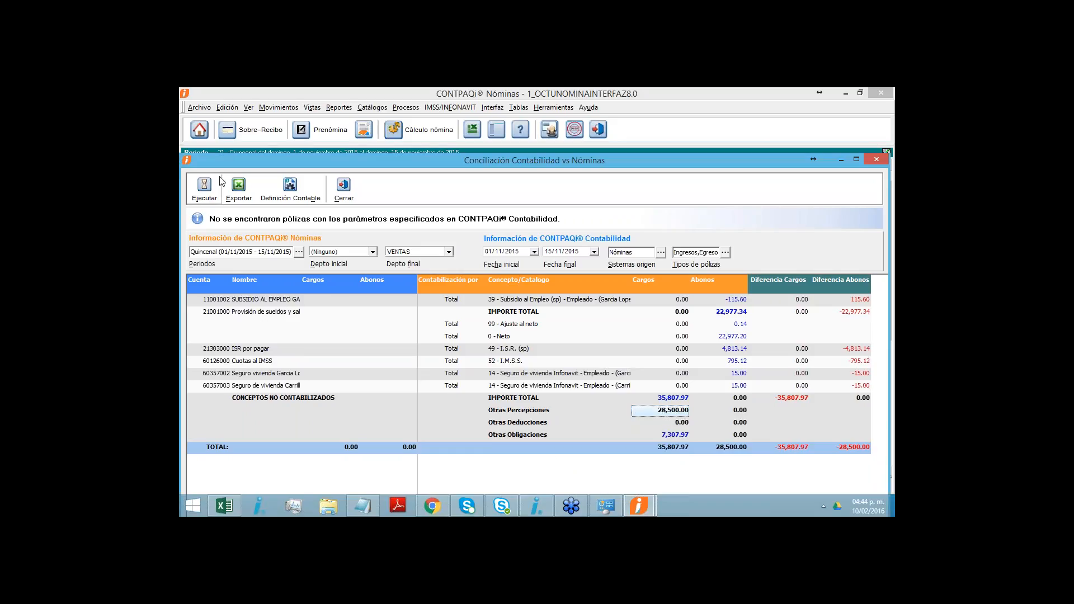
{"action": "left_click", "coordinate": [344, 196]}
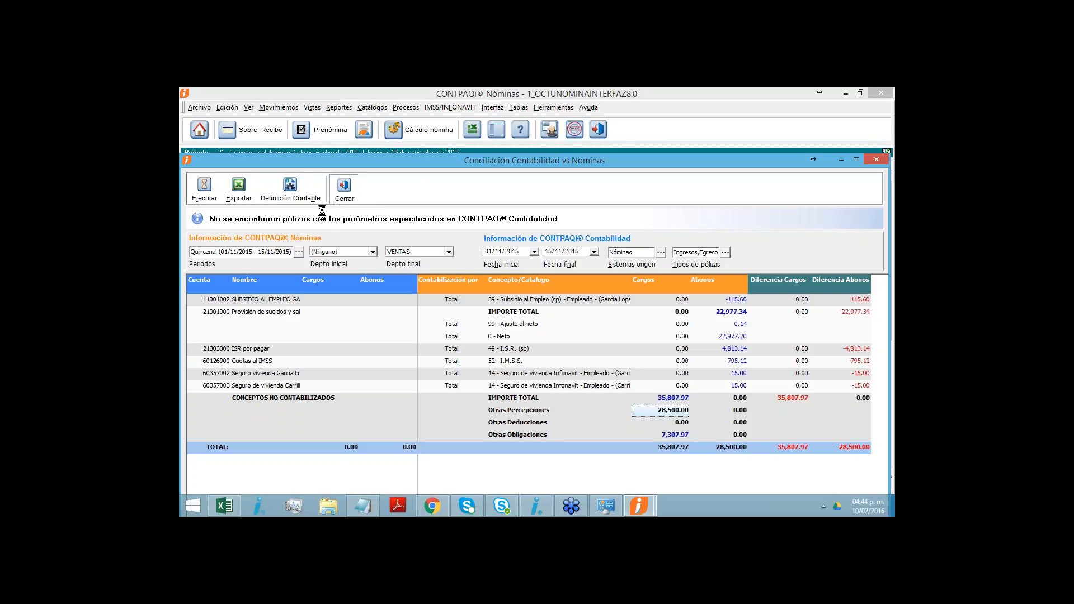
- Open Definición Contable Concepto from the CONTPAQi Contabilidad interface, look through the perception concepts and display the Deducciones
{"action": "left_click", "coordinate": [499, 108]}
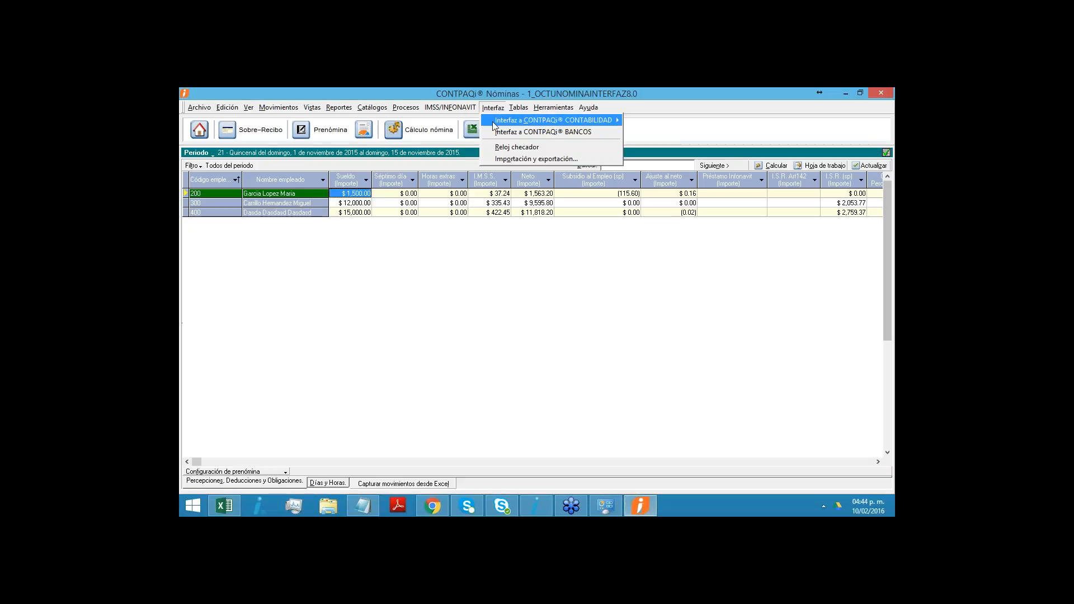
{"action": "mouse_move", "coordinate": [602, 120]}
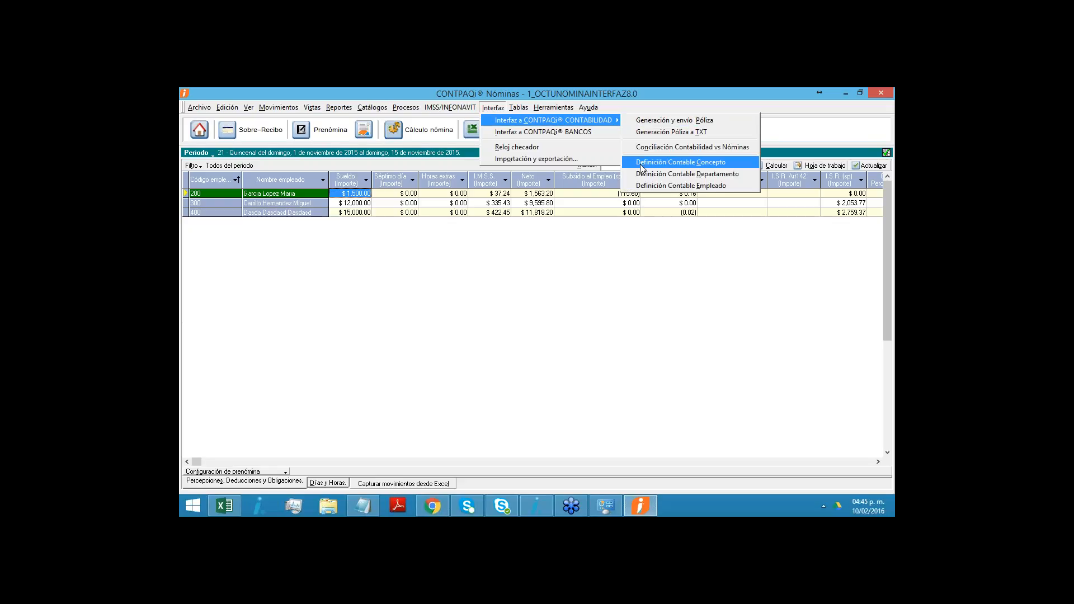
{"action": "left_click", "coordinate": [640, 163]}
{"action": "left_click", "coordinate": [464, 264]}
{"action": "left_click", "coordinate": [796, 450]}
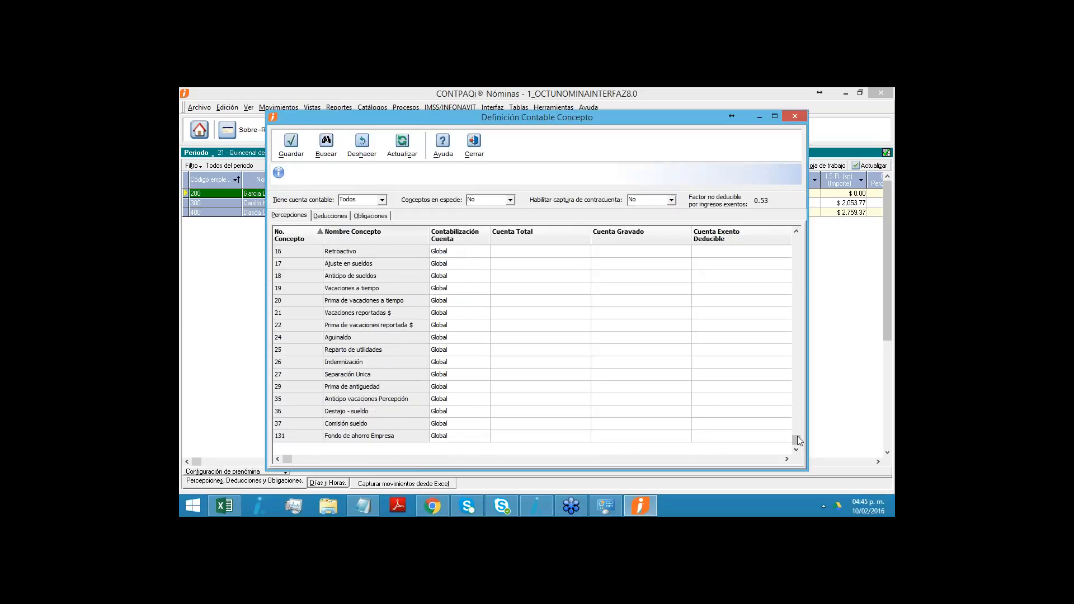
{"action": "left_click_drag", "start_coordinate": [796, 441], "coordinate": [811, 240]}
{"action": "left_click", "coordinate": [330, 216]}
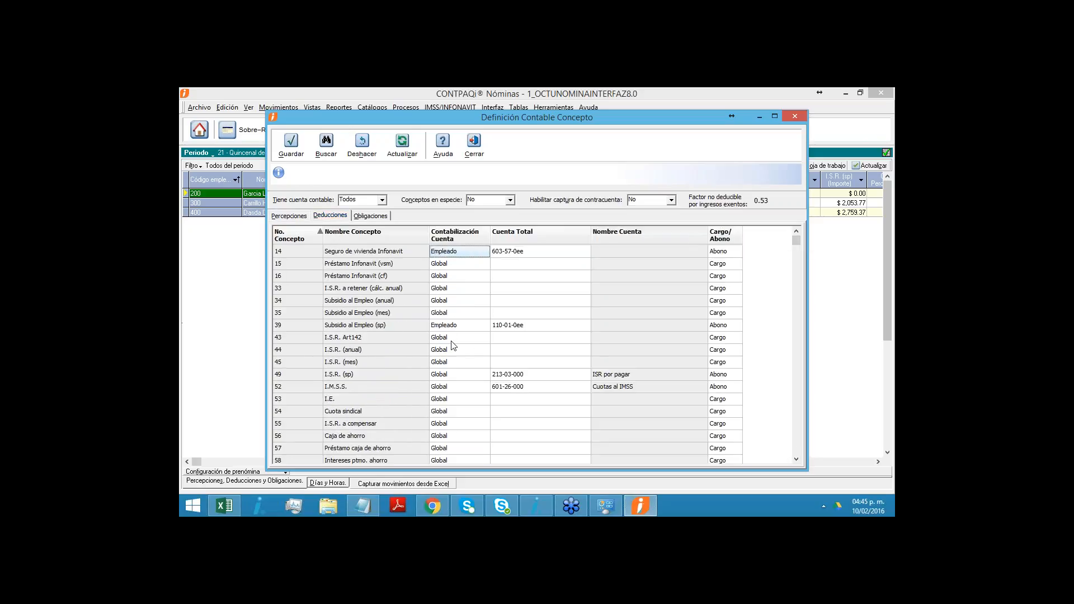
- Inspect the Contabilización Cuenta and Cuenta Total of Subsidio al Empleo (sp), and close Definición Contable Concepto accepting the save
{"action": "left_click", "coordinate": [450, 330]}
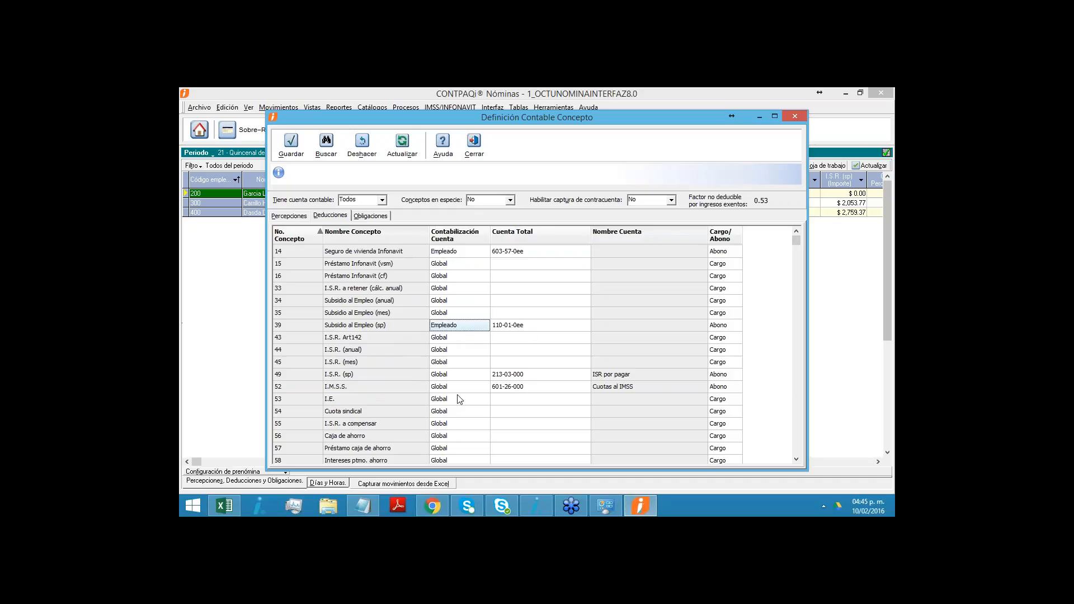
{"action": "left_click", "coordinate": [470, 327]}
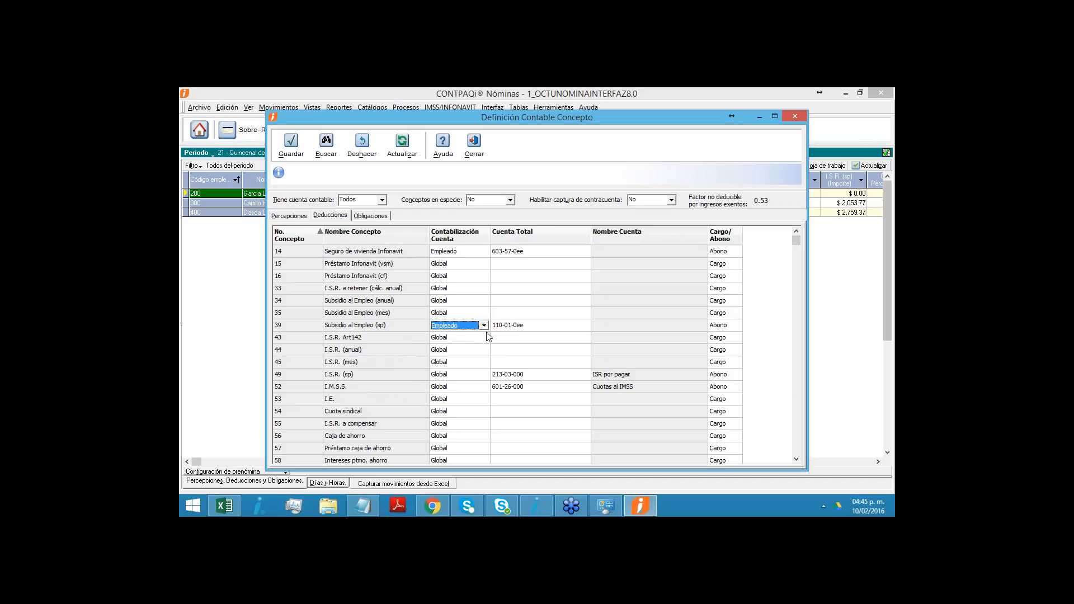
{"action": "left_click", "coordinate": [518, 329]}
{"action": "left_click", "coordinate": [519, 332]}
{"action": "left_click_drag", "start_coordinate": [515, 329], "coordinate": [521, 329]}
{"action": "left_click", "coordinate": [530, 325]}
{"action": "left_click_drag", "start_coordinate": [504, 328], "coordinate": [519, 329]}
{"action": "left_click", "coordinate": [475, 145]}
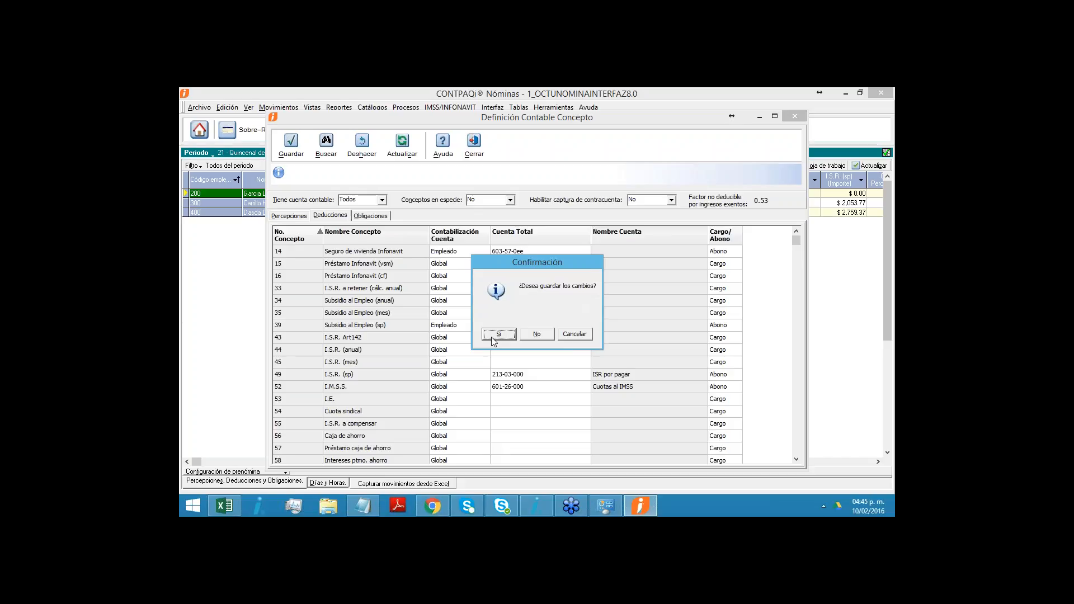
{"action": "left_click", "coordinate": [493, 336]}
- Open Definición Contable Empleado and set the first listed employee's Subcuenta to xxx-xx-x10
{"action": "left_click", "coordinate": [493, 107]}
{"action": "mouse_move", "coordinate": [554, 120]}
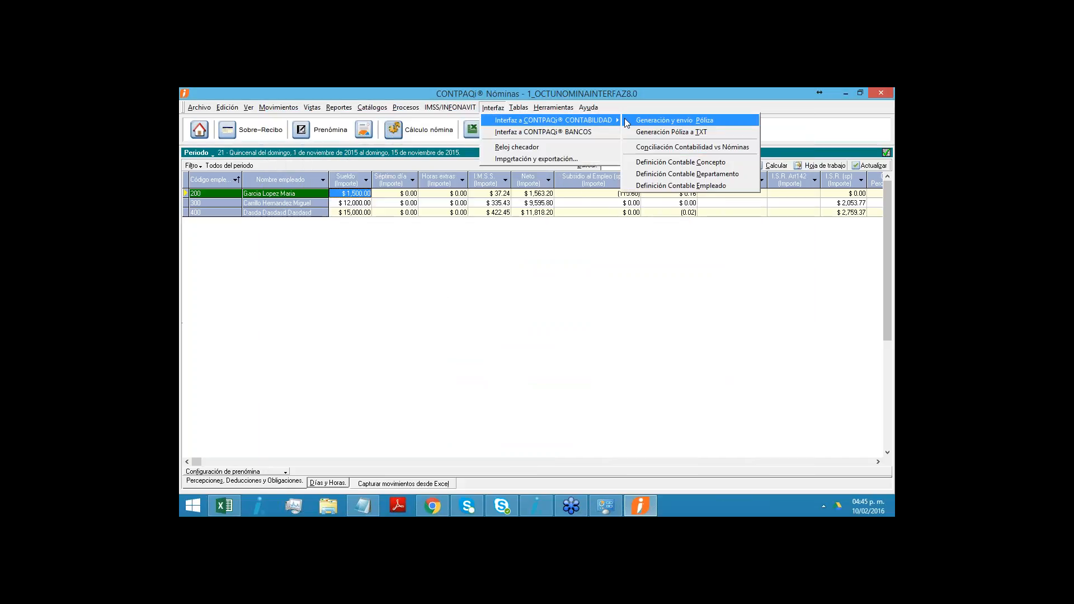
{"action": "left_click", "coordinate": [646, 187]}
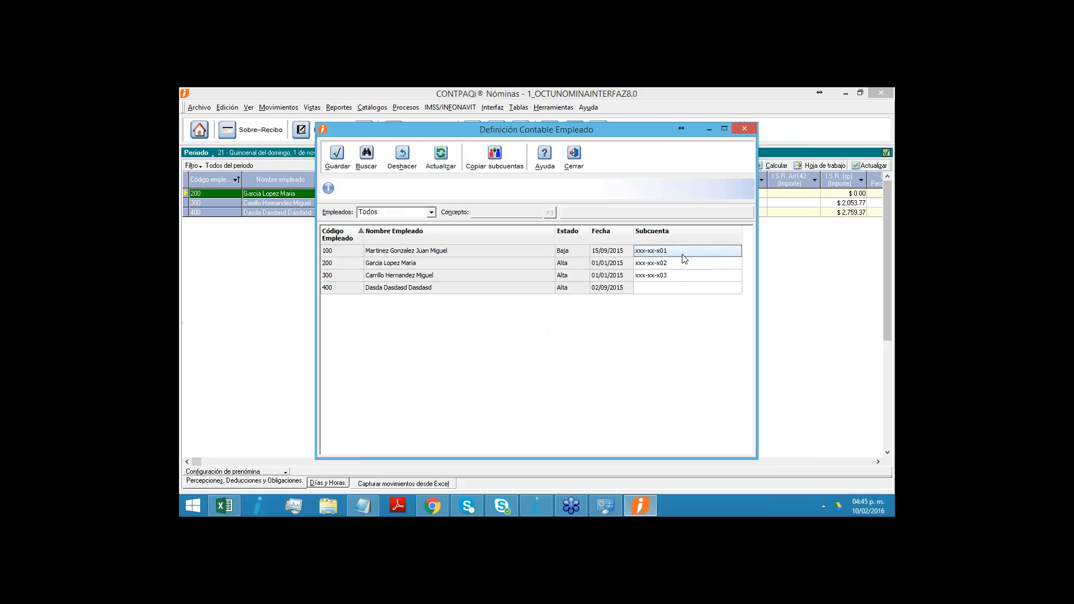
{"action": "left_click", "coordinate": [665, 252]}
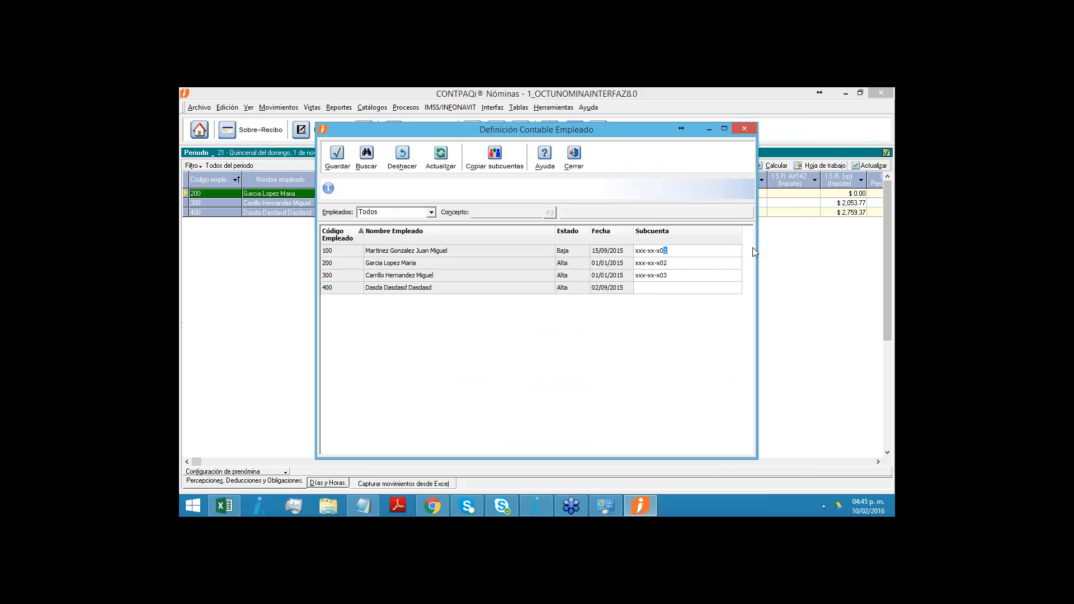
{"action": "key", "text": "Left"}
{"action": "type", "text": "1"}
- Set the second employee's Subcuenta to xxx-xx-x20 and the third's to xxx-xx-x30, and leave Definición Contable Empleado
{"action": "left_click", "coordinate": [674, 264]}
{"action": "left_click", "coordinate": [664, 264]}
{"action": "left_click", "coordinate": [663, 277]}
{"action": "left_click", "coordinate": [663, 276]}
{"action": "left_click", "coordinate": [662, 276]}
{"action": "left_click", "coordinate": [374, 297]}
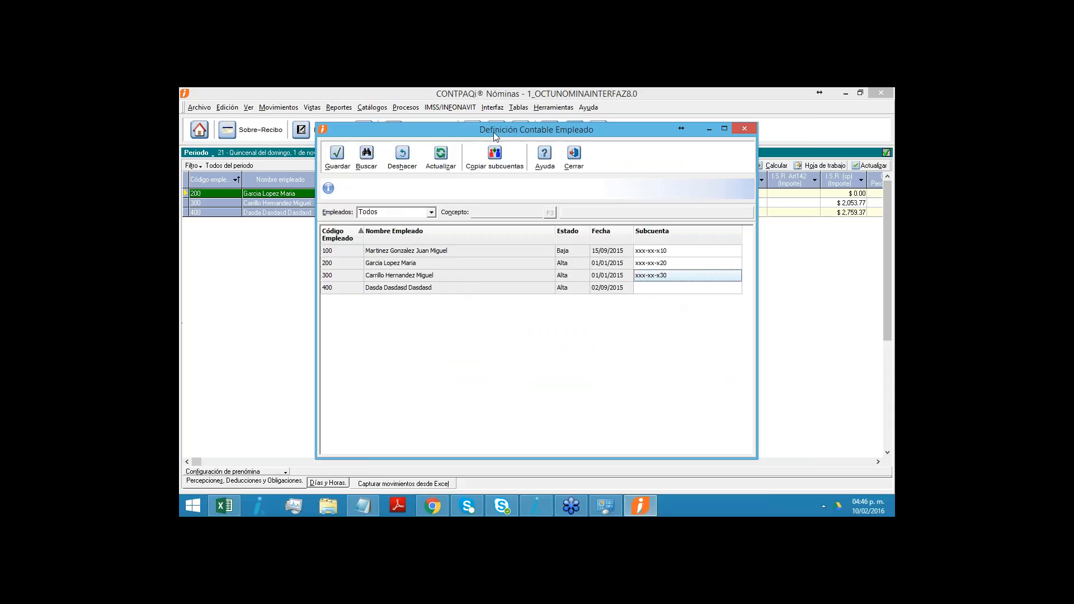
{"action": "left_click_drag", "start_coordinate": [493, 132], "coordinate": [496, 149]}
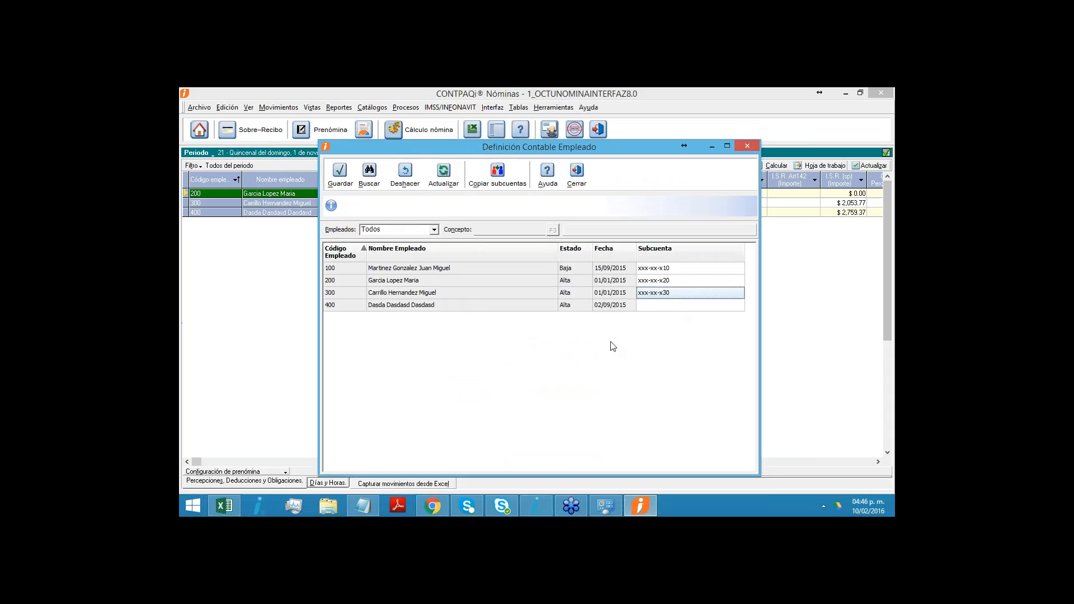
{"action": "left_click", "coordinate": [582, 188]}
- Return to Conciliación Contabilidad vs Nóminas and rerun it with only the Quincenal period selected
{"action": "left_click", "coordinate": [493, 107]}
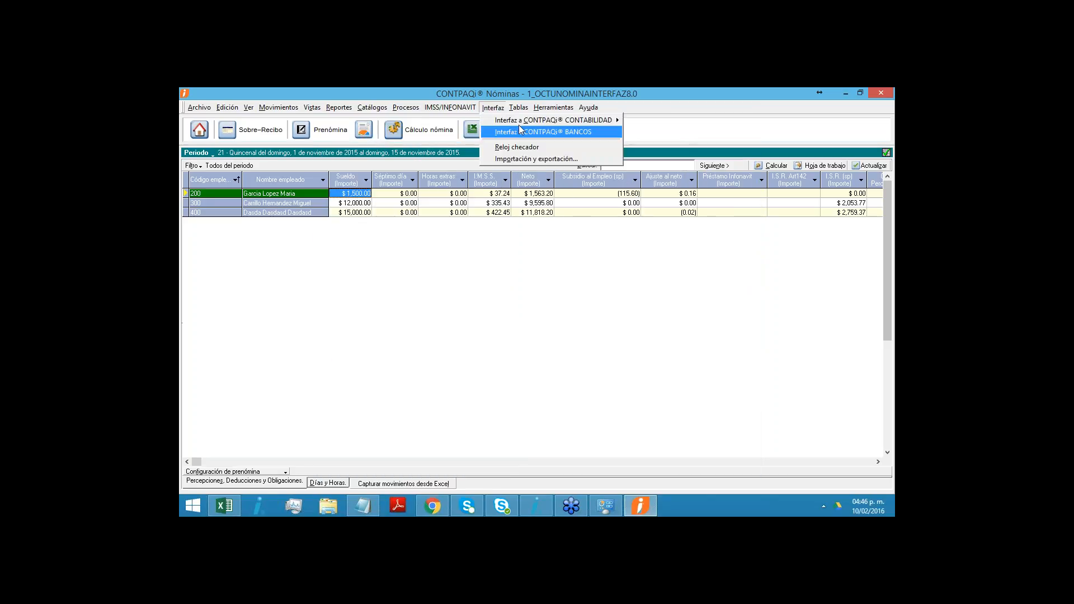
{"action": "left_click", "coordinate": [519, 128]}
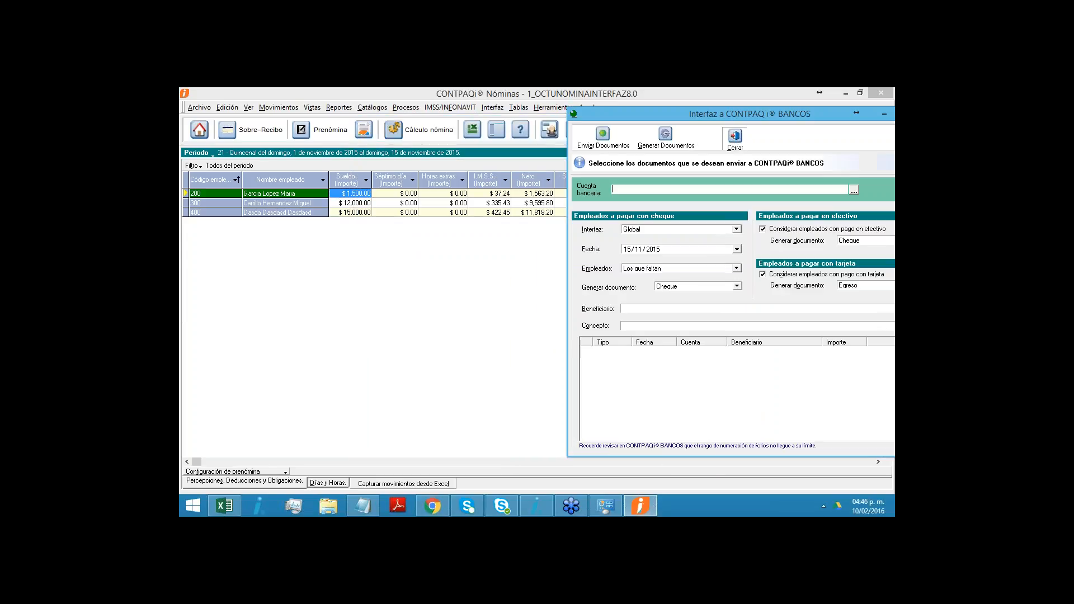
{"action": "left_click", "coordinate": [492, 108]}
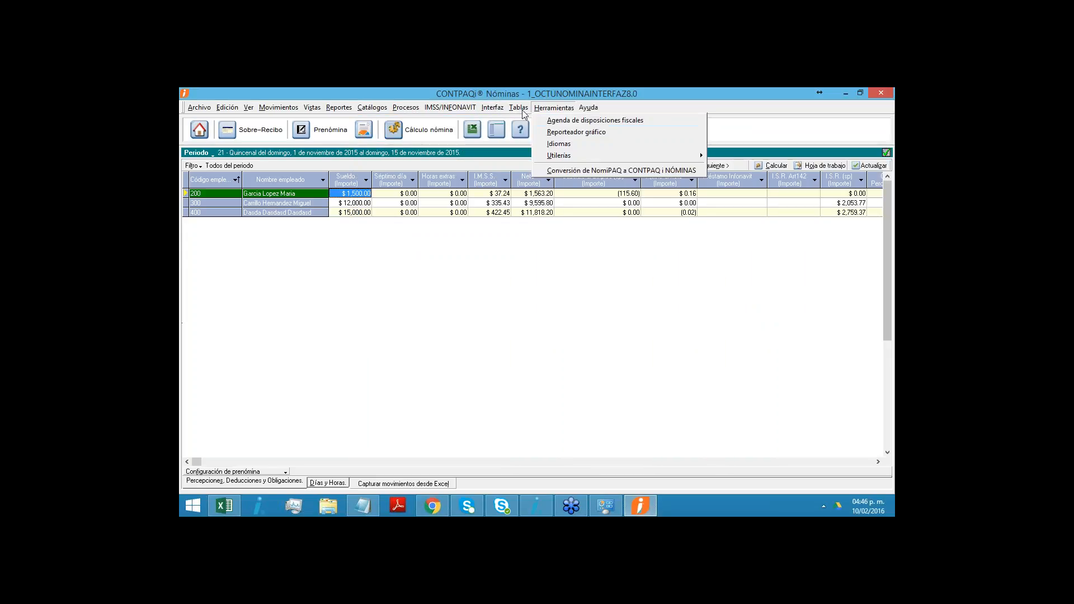
{"action": "mouse_move", "coordinate": [606, 121]}
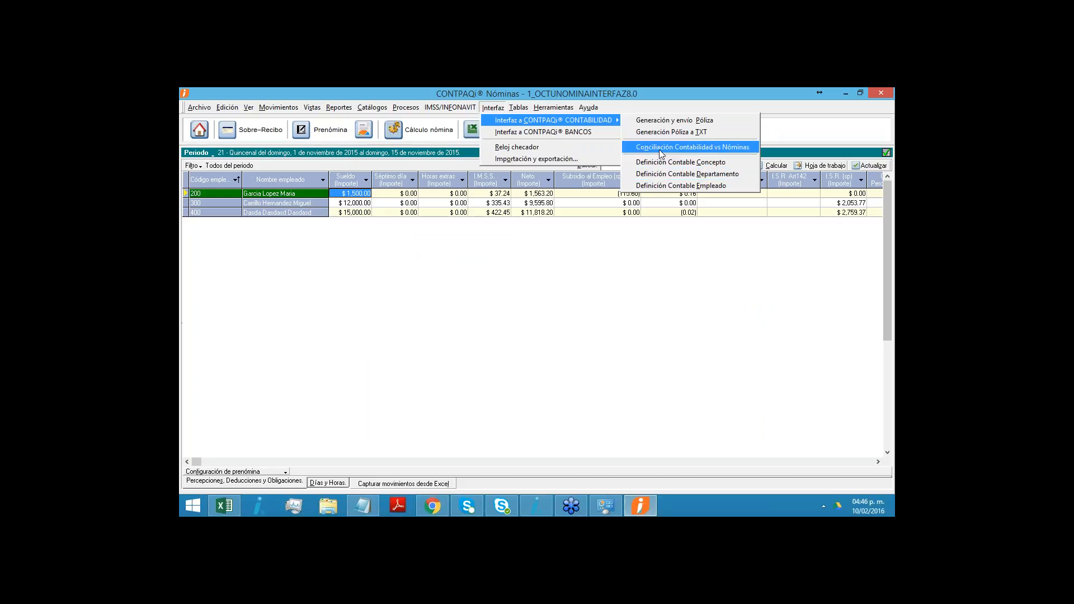
{"action": "left_click", "coordinate": [693, 147]}
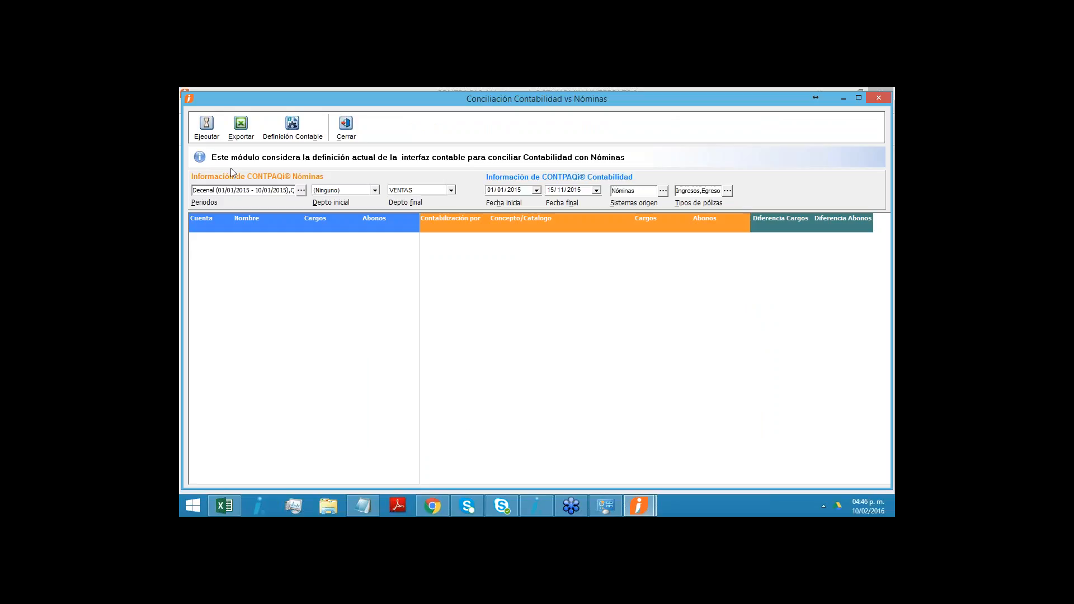
{"action": "left_click", "coordinate": [301, 190]}
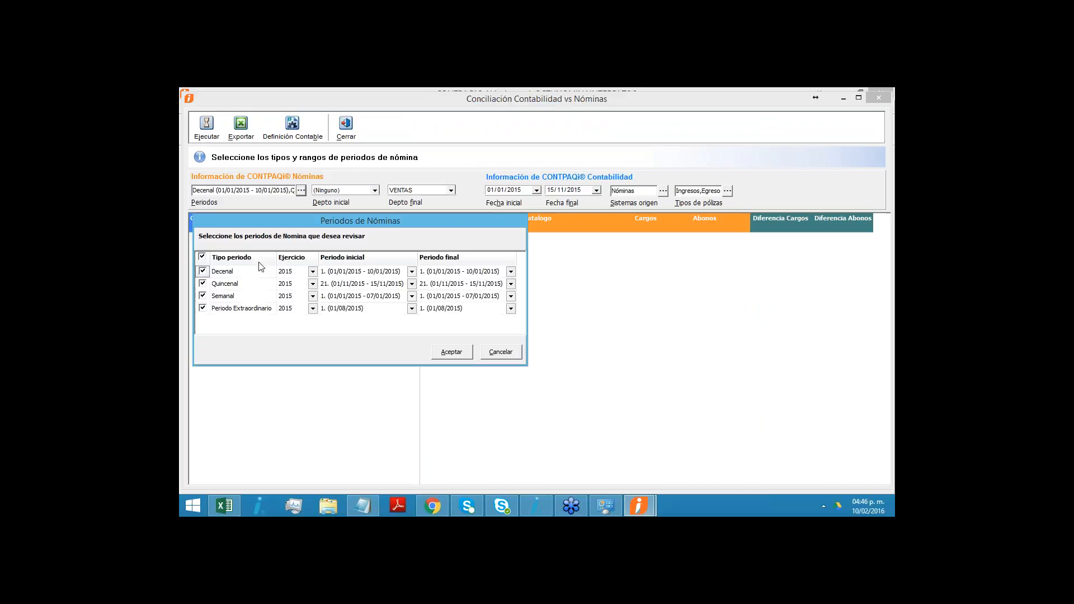
{"action": "left_click", "coordinate": [203, 284]}
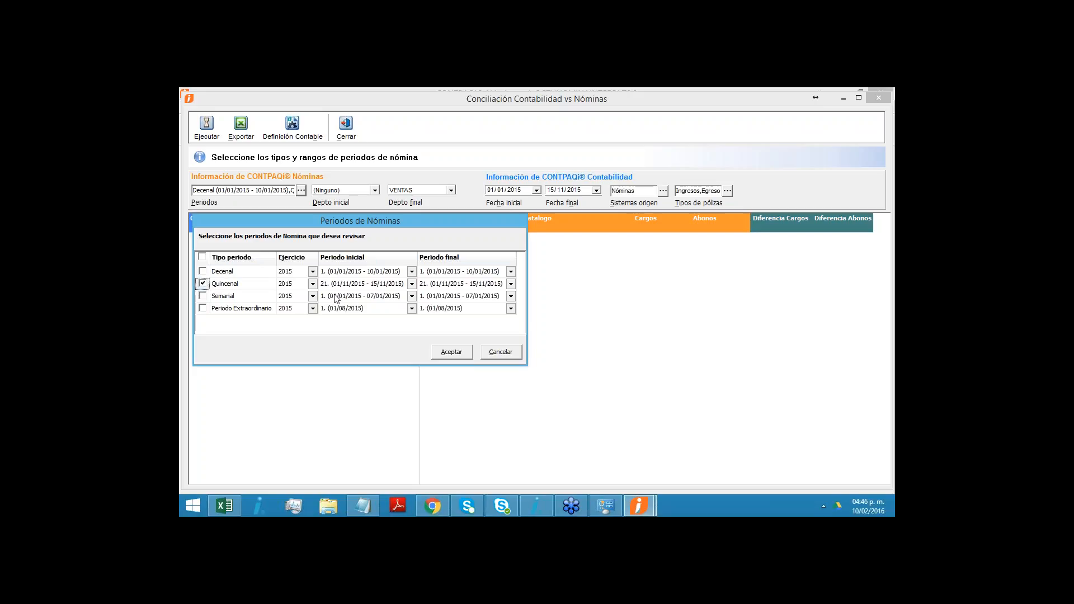
{"action": "left_click", "coordinate": [446, 354]}
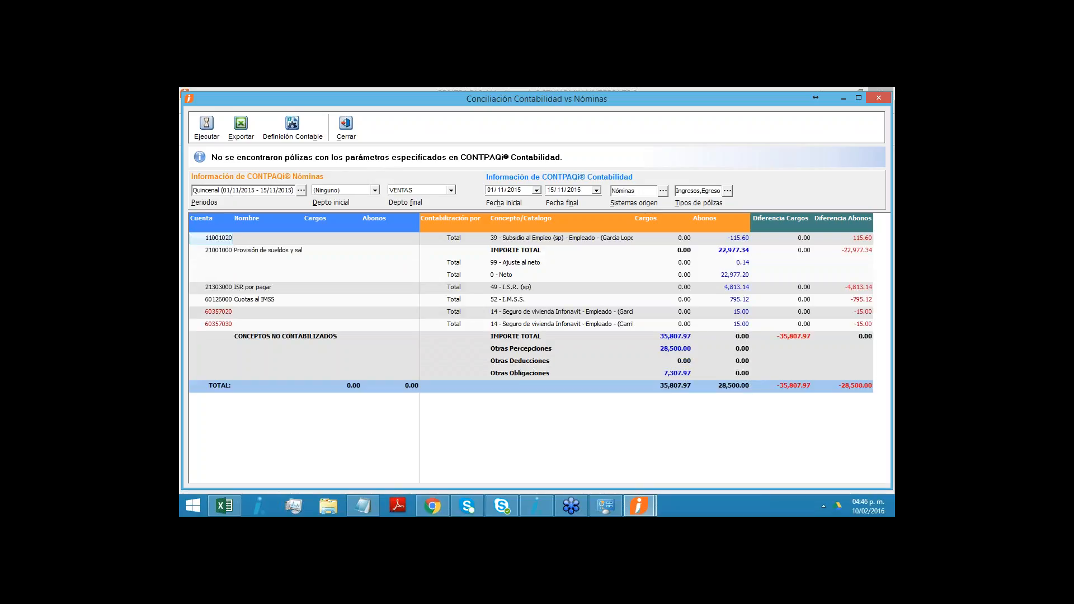
- Examine the reconciliation's unposted percepciones, deducciones and obligaciones, and the account assigned to Subsidio al Empleo (sp)
{"action": "left_click", "coordinate": [532, 364]}
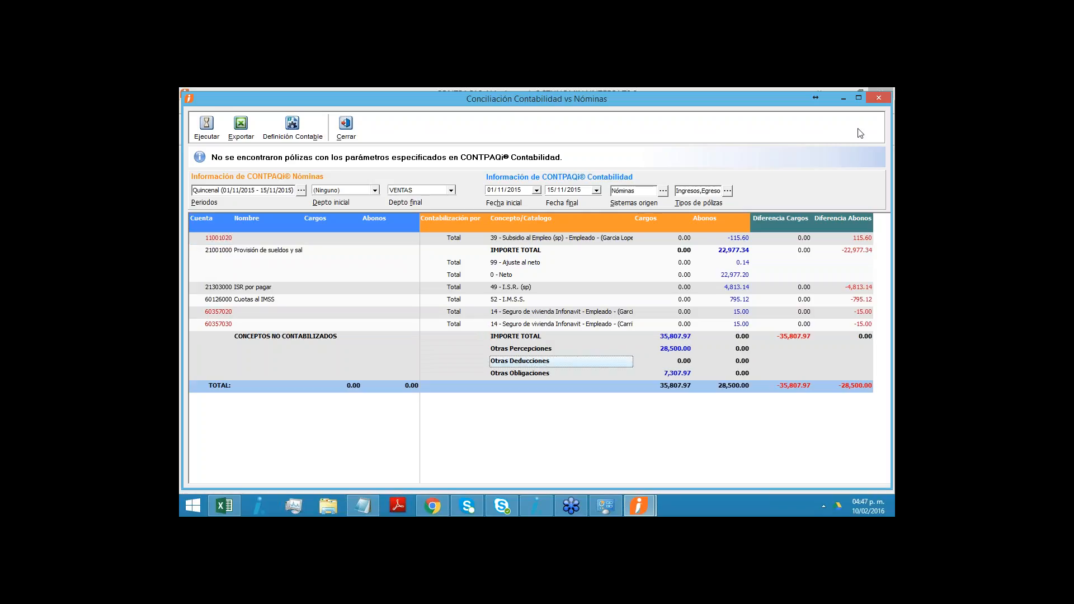
{"action": "left_click", "coordinate": [530, 351]}
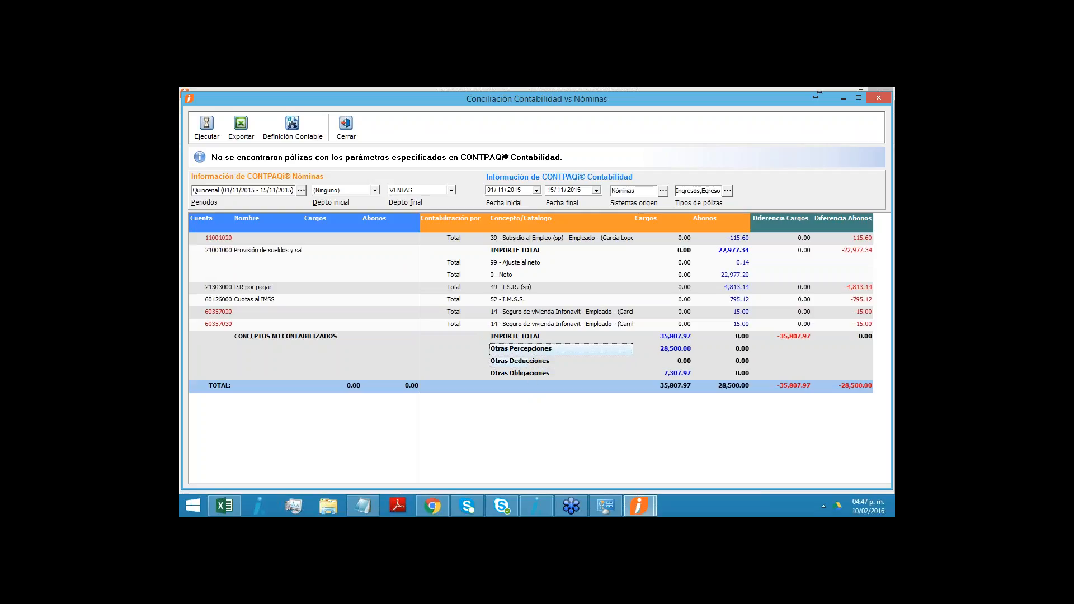
{"action": "left_click", "coordinate": [530, 363]}
{"action": "left_click", "coordinate": [514, 303]}
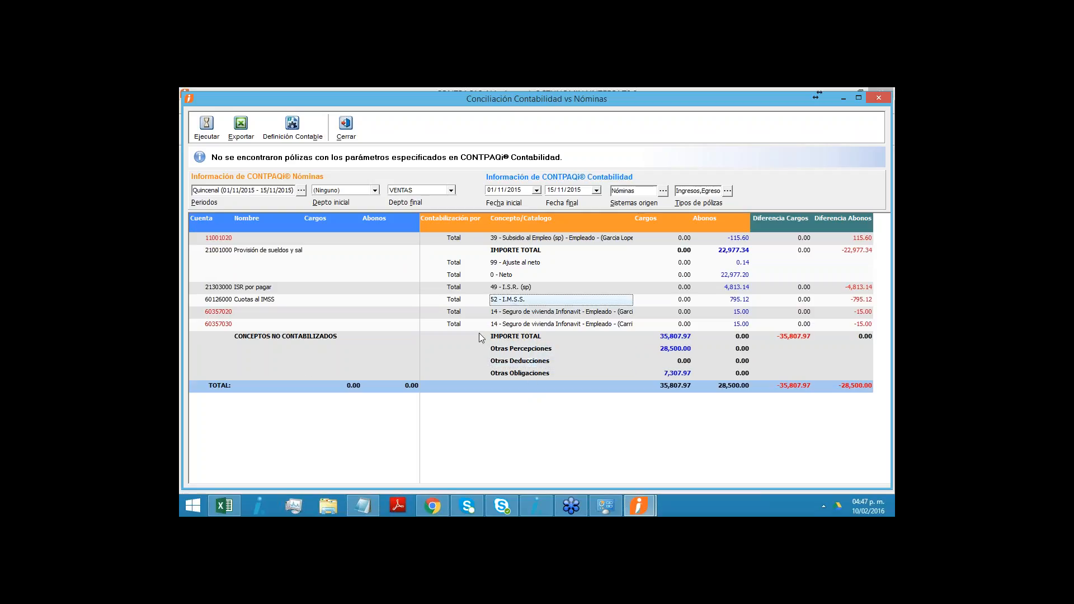
{"action": "left_click", "coordinate": [512, 374]}
{"action": "left_click", "coordinate": [522, 353]}
{"action": "left_click", "coordinate": [498, 362]}
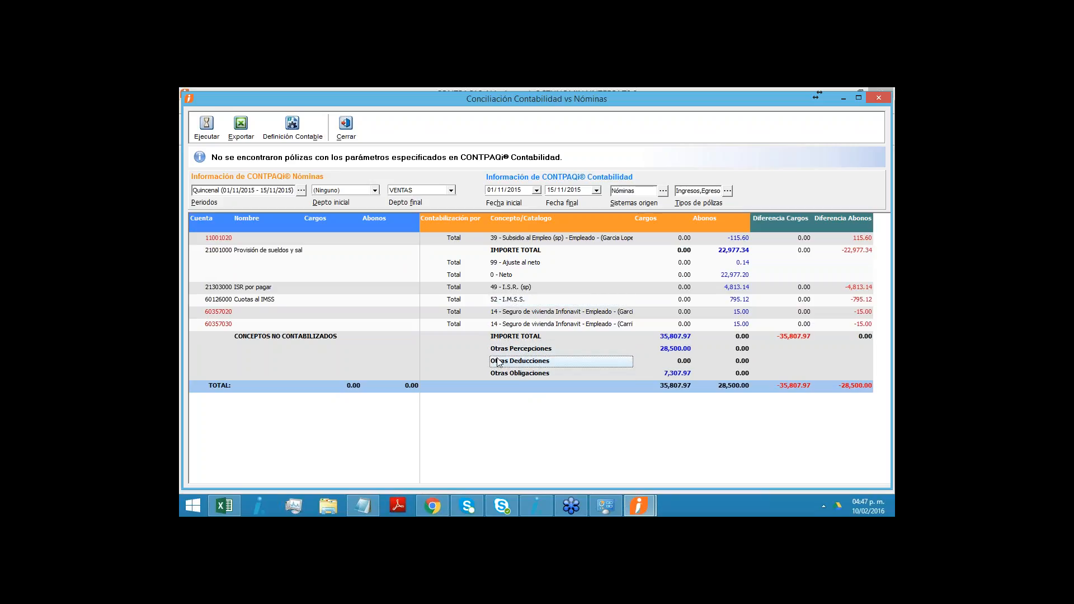
{"action": "left_click", "coordinate": [511, 238]}
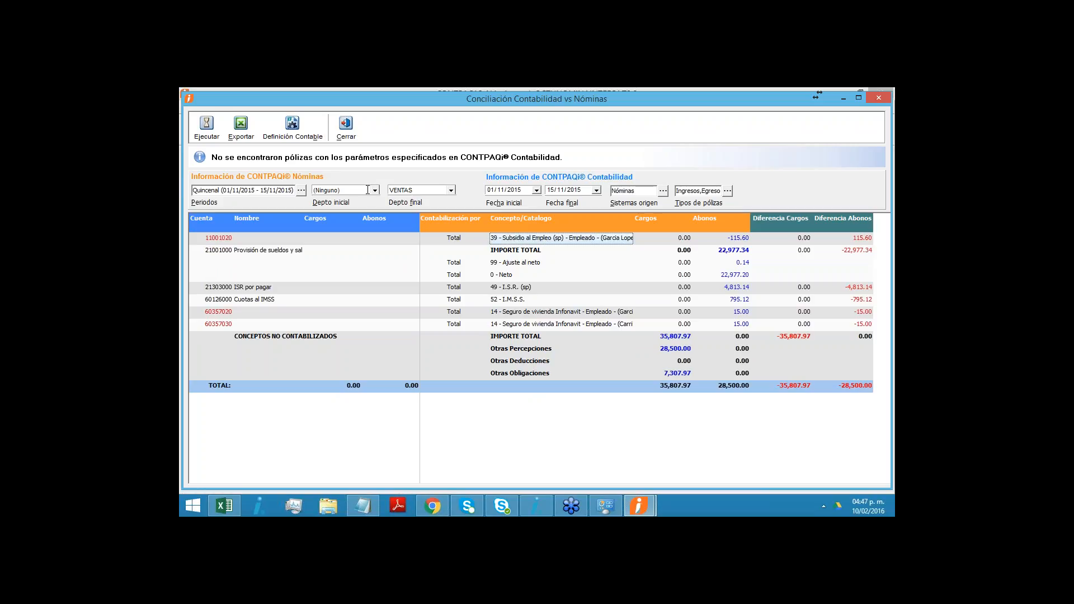
{"action": "left_click", "coordinate": [225, 239]}
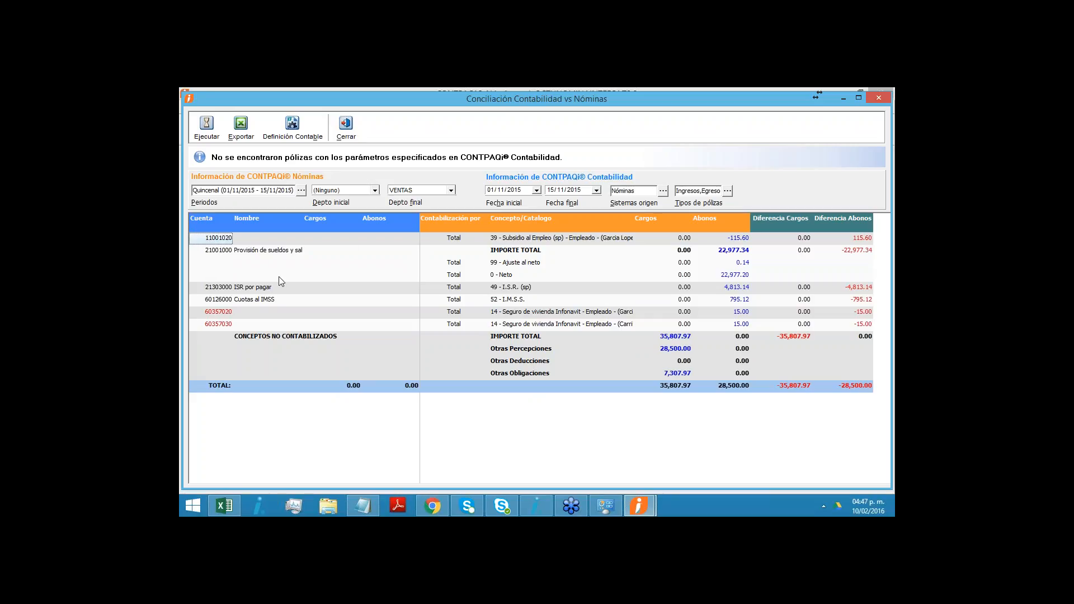
- Examine the accounts and concepts of the employee-level Subsidio al Empleo (sp) and Seguro de vivienda Infonavit rows in the reconciliation
{"action": "left_click", "coordinate": [353, 241]}
{"action": "left_click", "coordinate": [225, 240]}
{"action": "left_click", "coordinate": [222, 313]}
{"action": "left_click", "coordinate": [223, 329]}
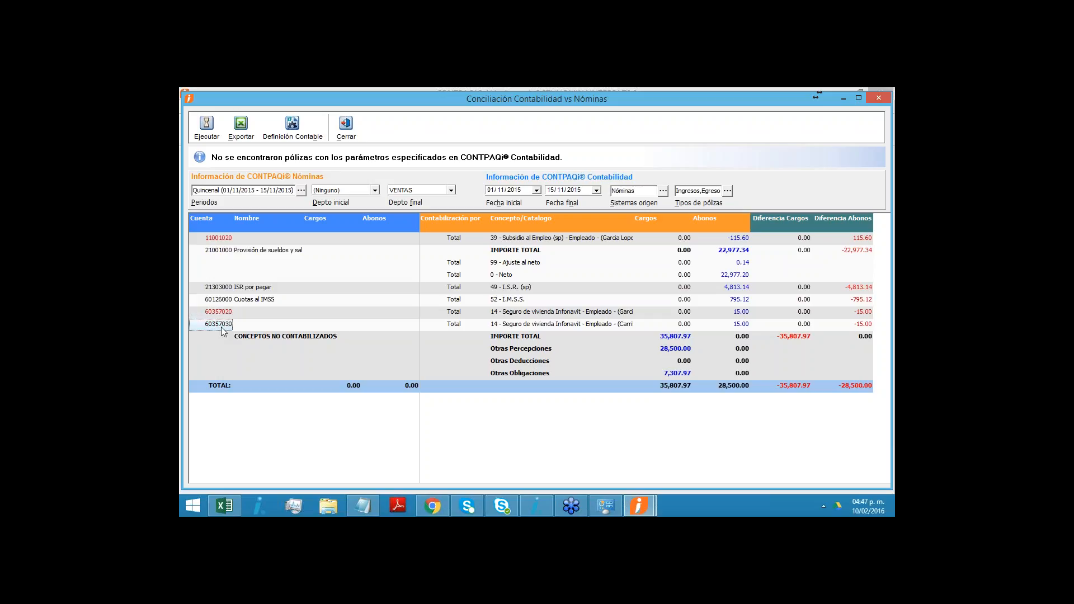
{"action": "left_click", "coordinate": [224, 240]}
{"action": "left_click", "coordinate": [220, 325]}
{"action": "left_click", "coordinate": [229, 240]}
{"action": "left_click", "coordinate": [571, 240]}
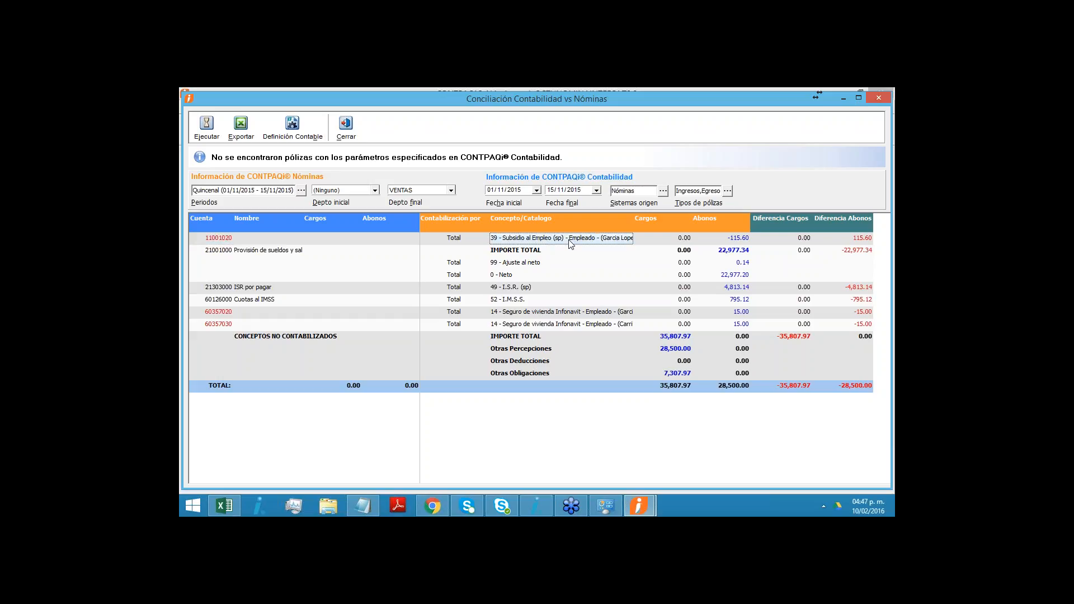
{"action": "left_click", "coordinate": [561, 312]}
{"action": "left_click", "coordinate": [563, 324]}
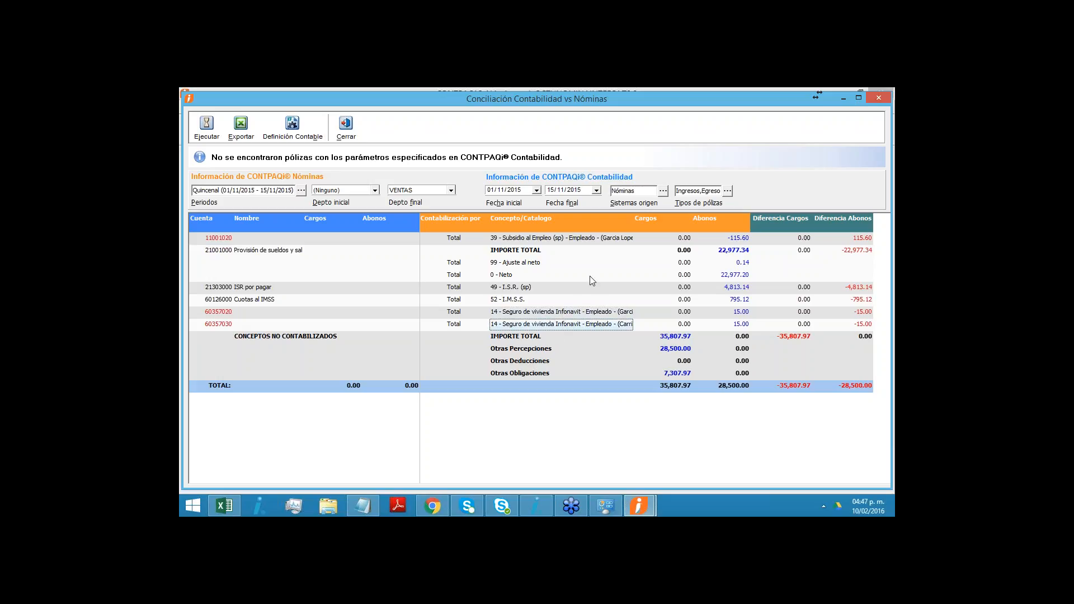
- Compare the employee-level concept rows with Otras Percepciones, Otras Deducciones and Otras Obligaciones under CONCEPTOS NO CONTABILIZADOS
{"action": "left_click", "coordinate": [524, 366]}
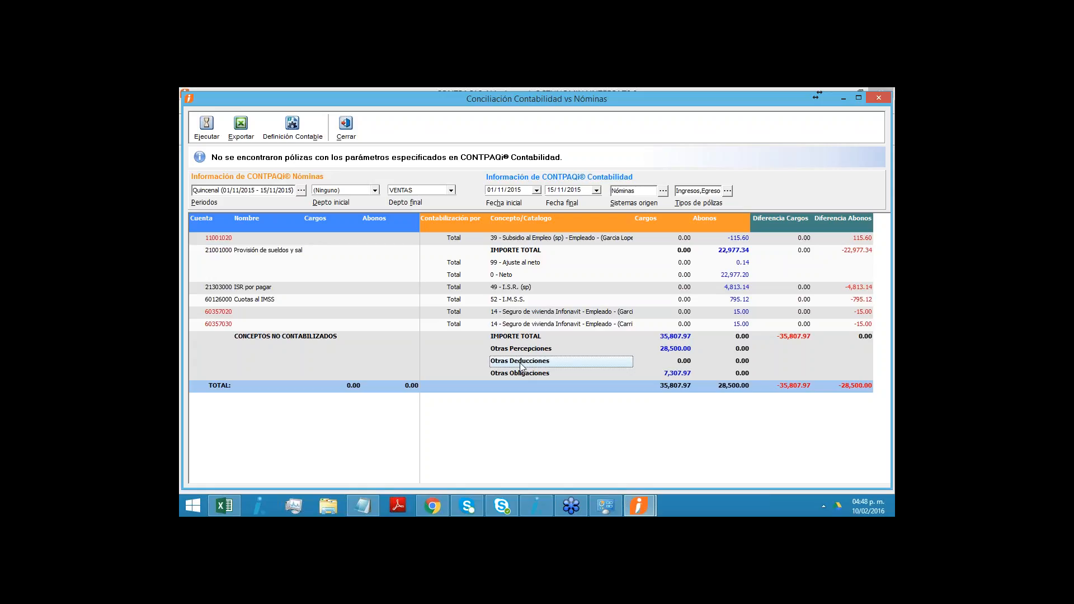
{"action": "left_click", "coordinate": [521, 314]}
{"action": "key", "text": "Down"}
{"action": "left_click", "coordinate": [528, 240]}
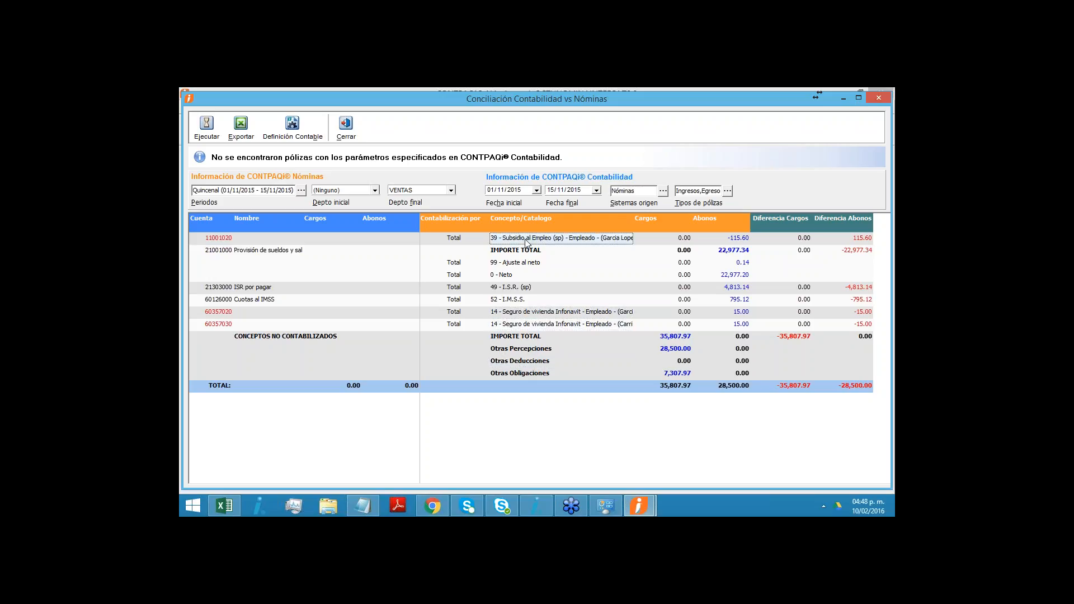
{"action": "left_click", "coordinate": [521, 326]}
{"action": "left_click", "coordinate": [508, 240]}
{"action": "left_click", "coordinate": [524, 352]}
{"action": "left_click", "coordinate": [529, 361]}
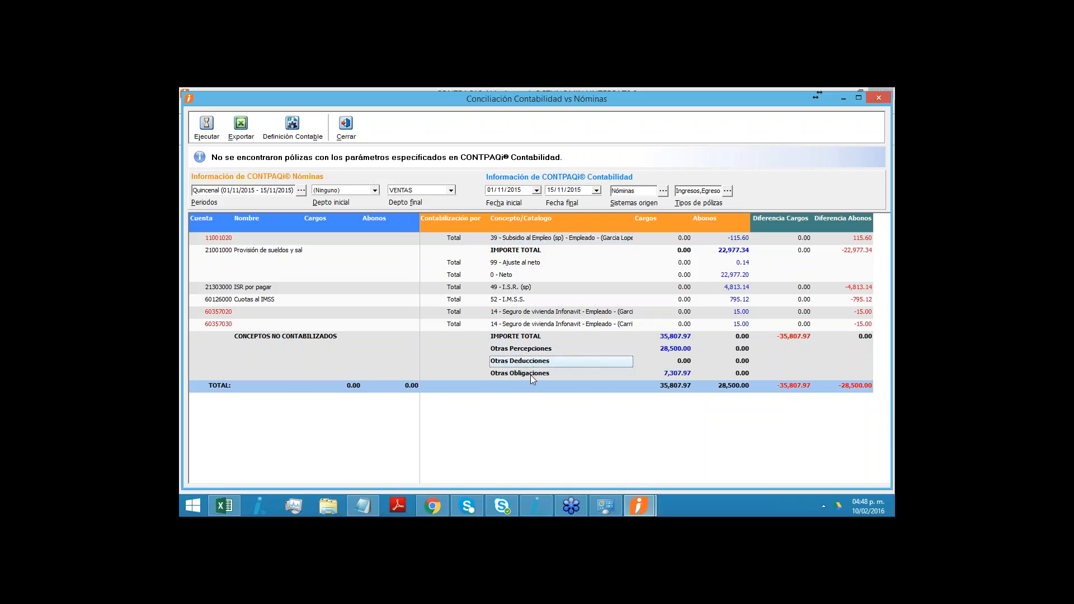
{"action": "left_click", "coordinate": [530, 374]}
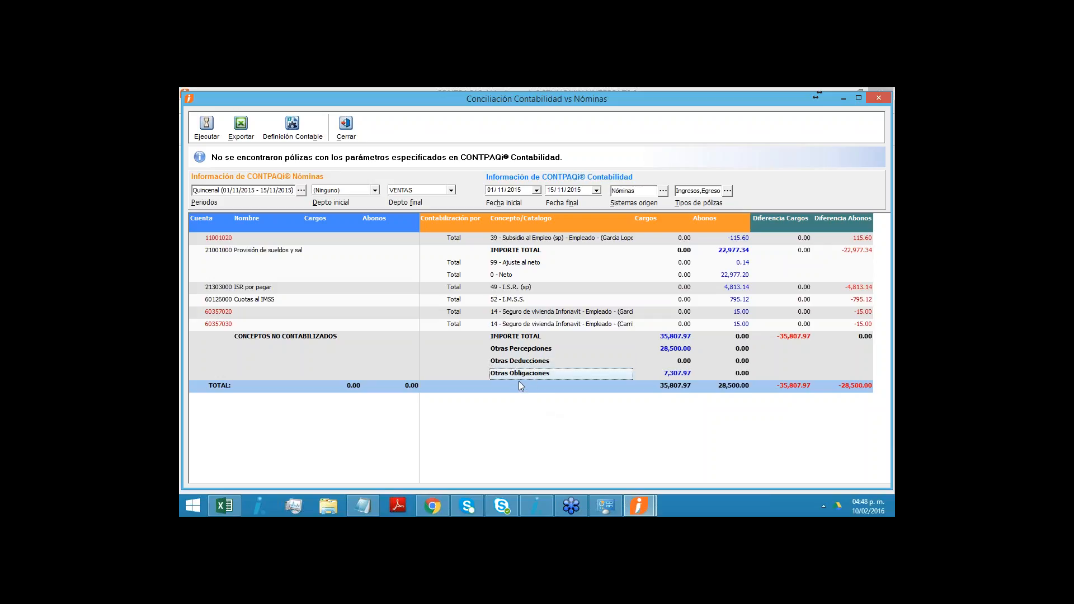
{"action": "left_click", "coordinate": [523, 351]}
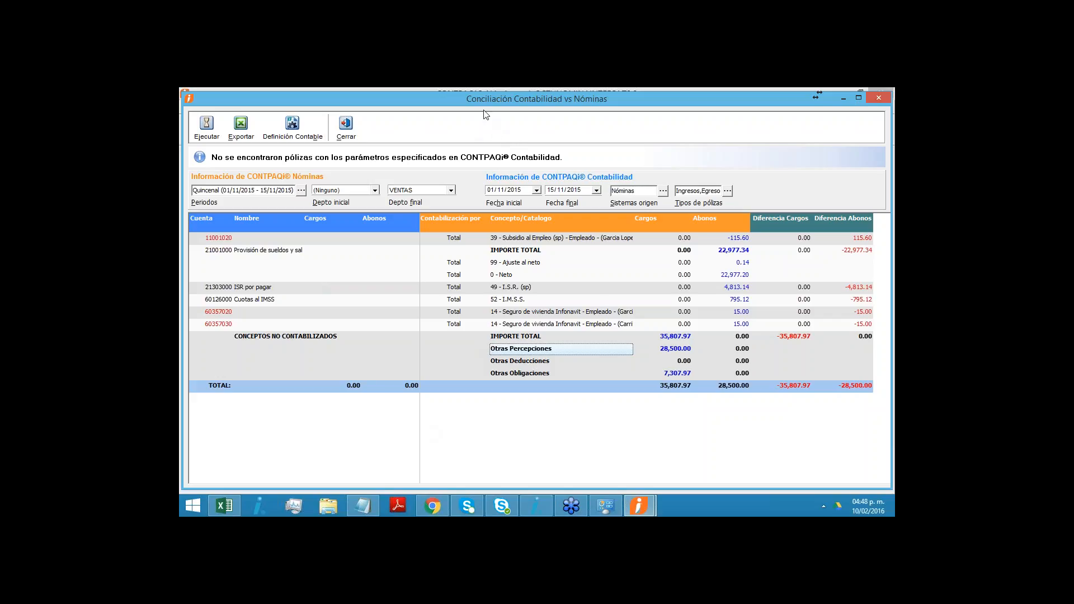
- Check the account names of the Subsidio al Empleo and Seguro de vivienda Infonavit rows, and close Conciliación Contabilidad vs Nóminas
{"action": "left_click", "coordinate": [294, 239]}
{"action": "left_click", "coordinate": [285, 314]}
{"action": "left_click", "coordinate": [285, 323]}
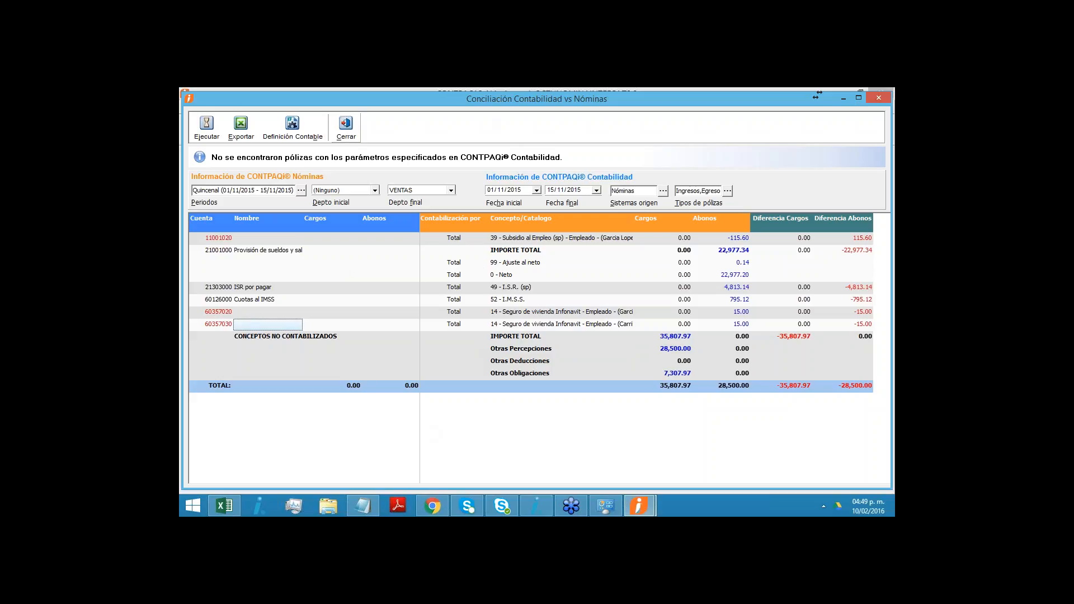
{"action": "left_click", "coordinate": [346, 129]}
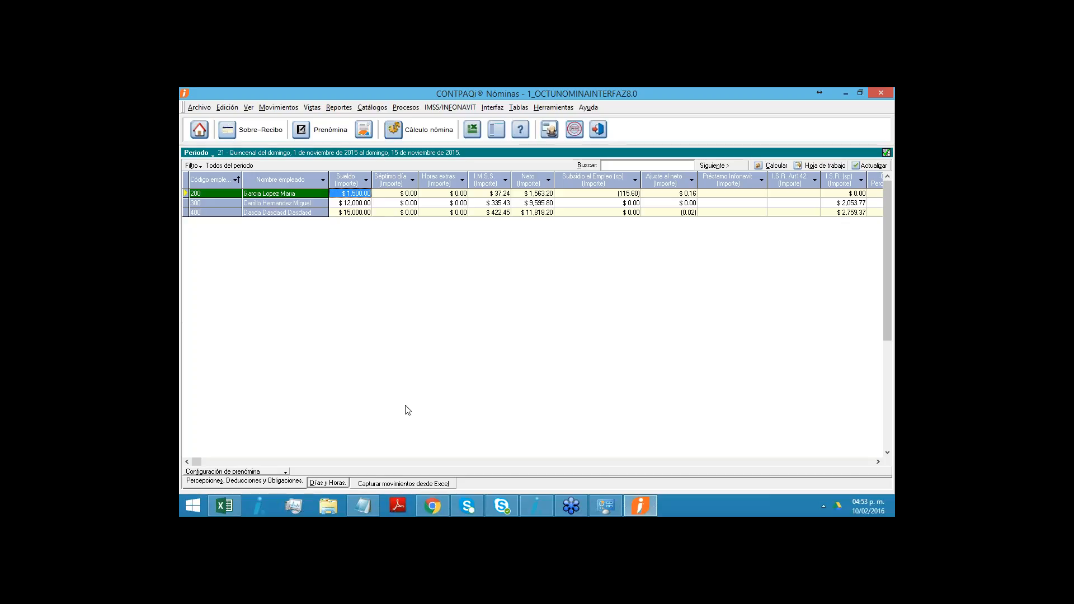
- Check the date in the system's February 2016 calendar and close it
{"action": "left_click", "coordinate": [868, 514]}
{"action": "left_click", "coordinate": [868, 514]}
{"action": "left_click", "coordinate": [868, 514]}
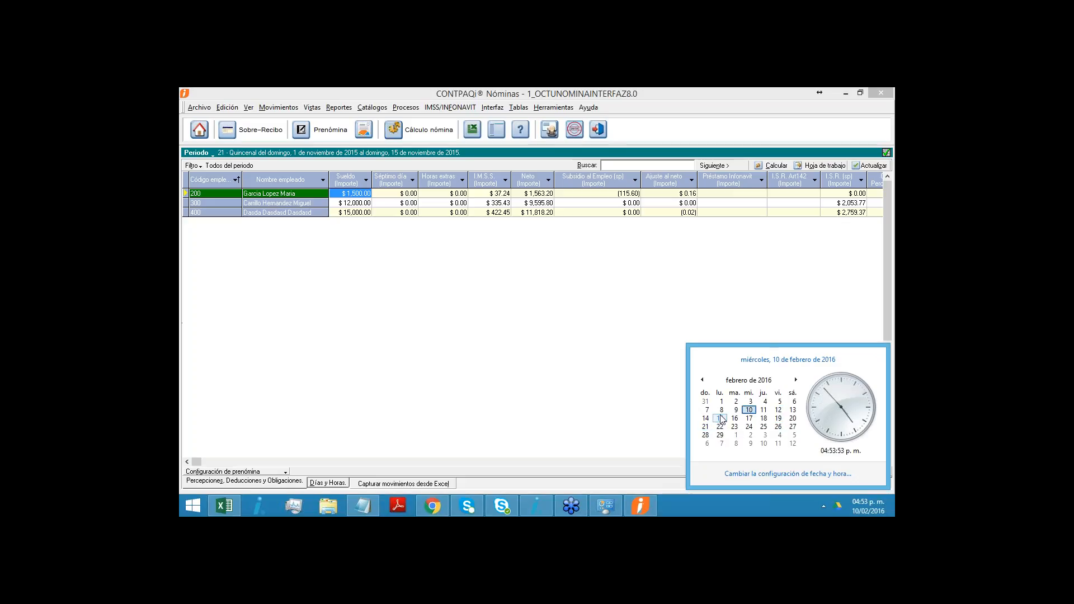
{"action": "left_click", "coordinate": [641, 369]}
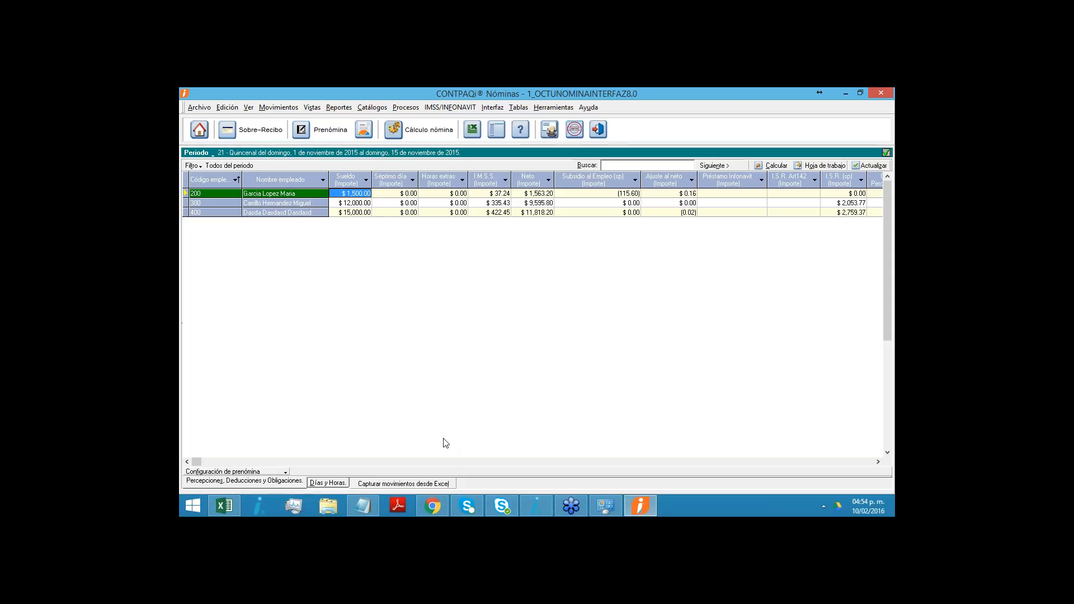
- Switch to the CONTPAQi Nominas presentation in Chrome and advance from the question slide to the closing Gracias slide
{"action": "left_click", "coordinate": [440, 513]}
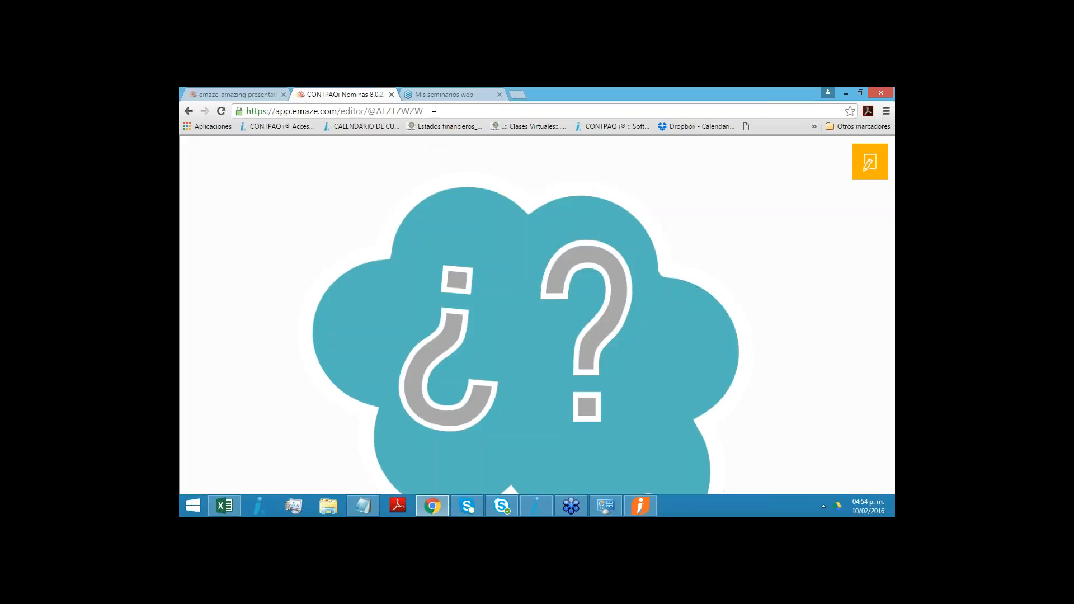
{"action": "left_click", "coordinate": [403, 111]}
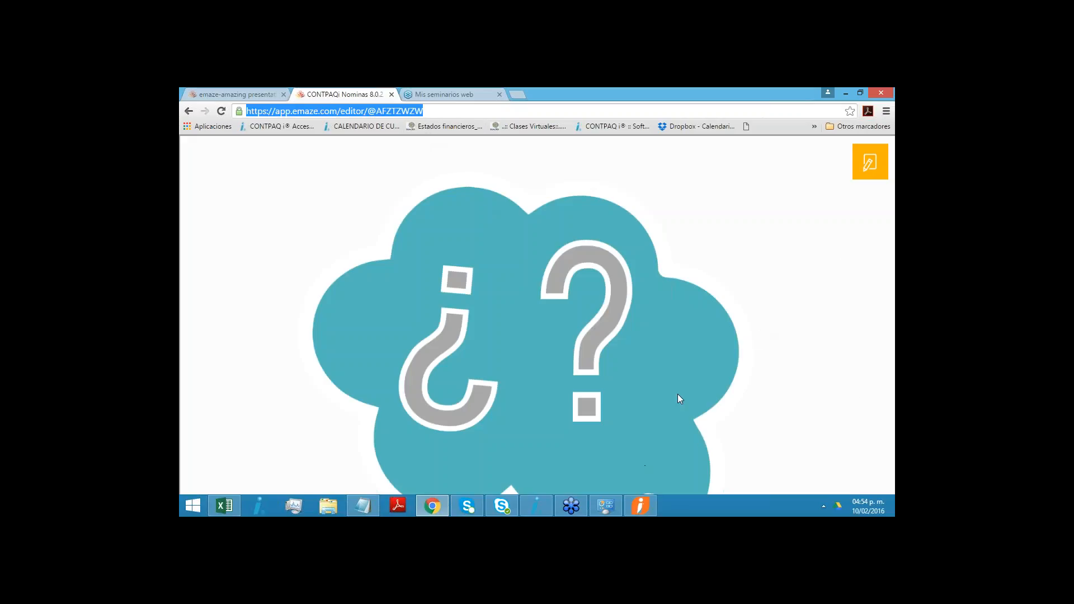
{"action": "key", "text": "Right"}
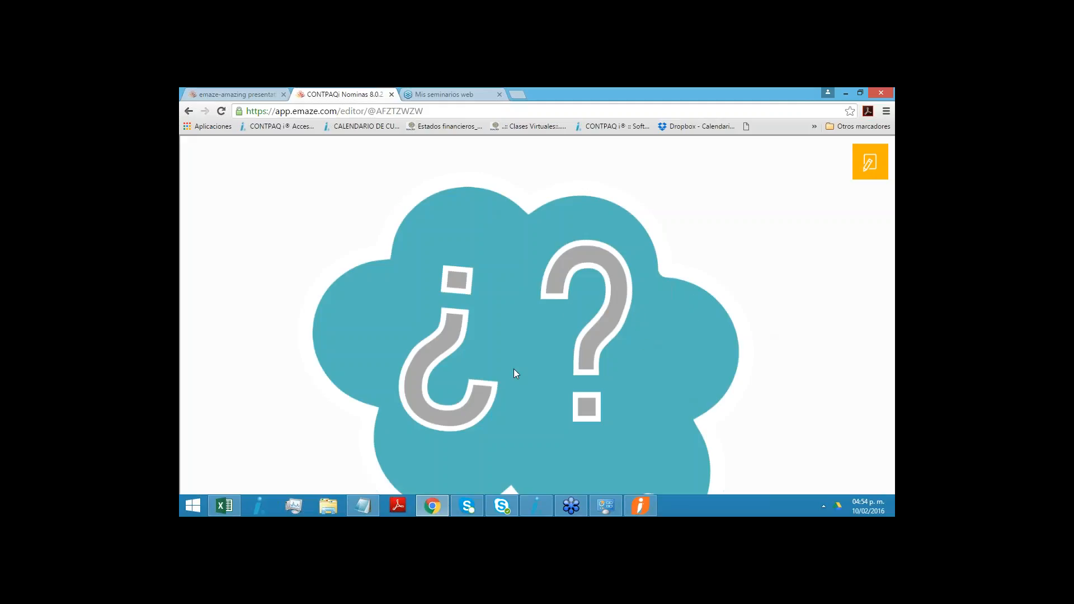
{"action": "left_click", "coordinate": [430, 511]}
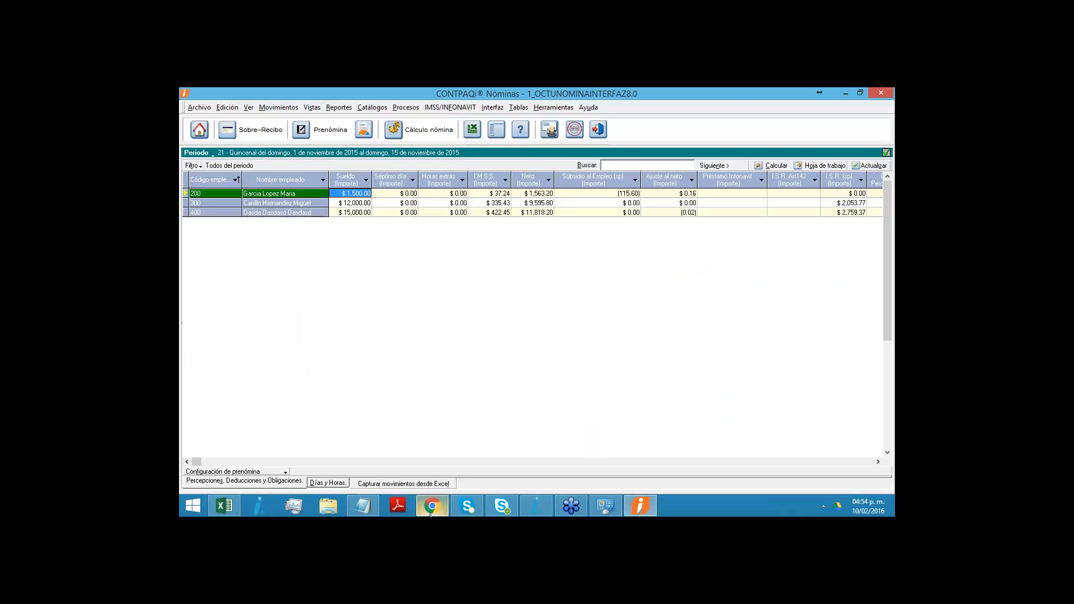
{"action": "left_click", "coordinate": [430, 511]}
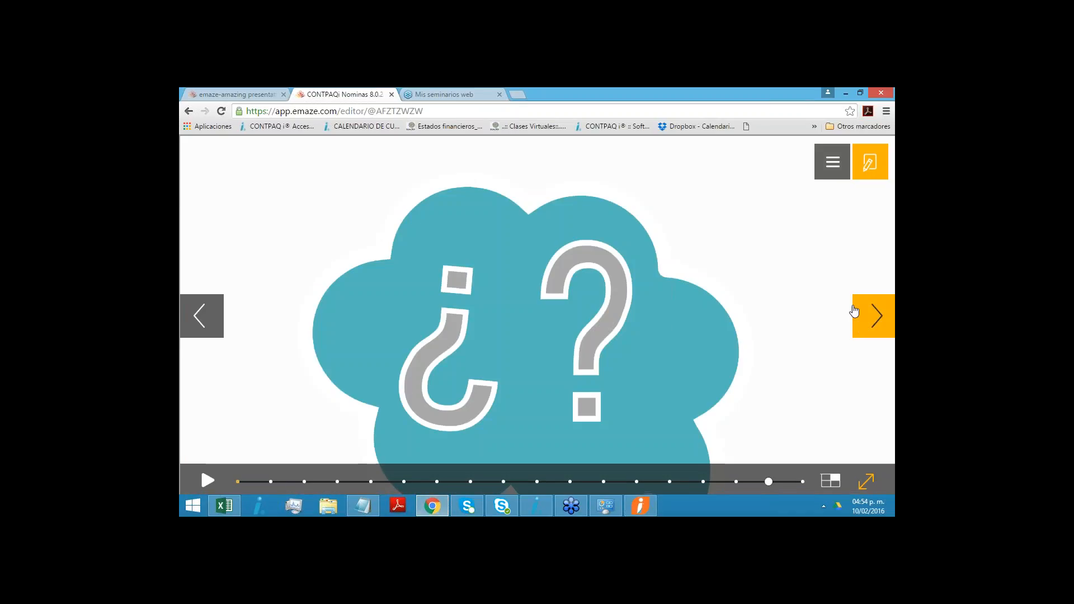
{"action": "left_click", "coordinate": [865, 329]}
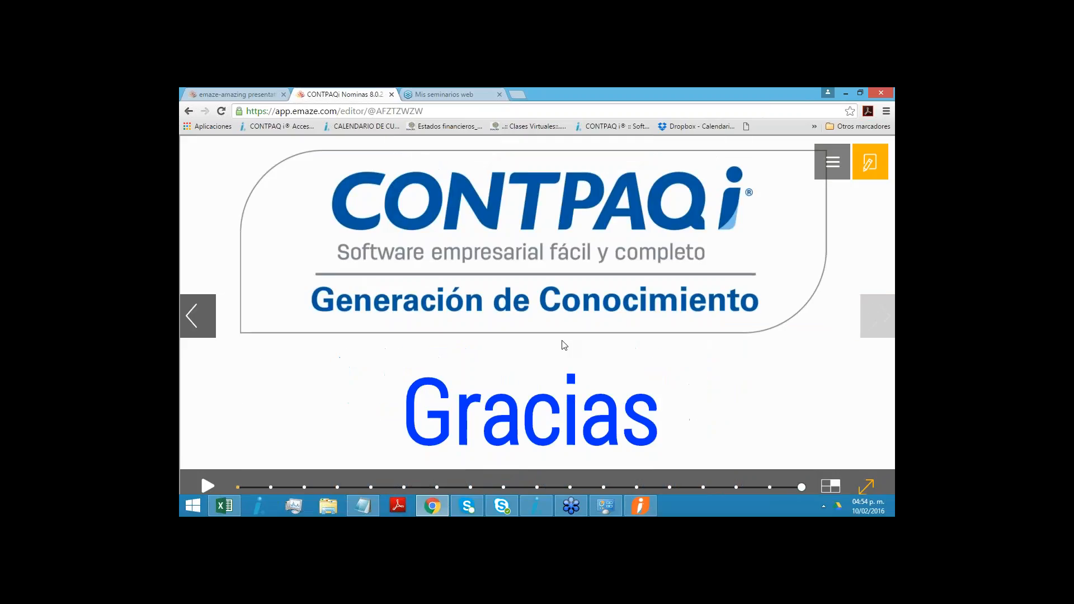